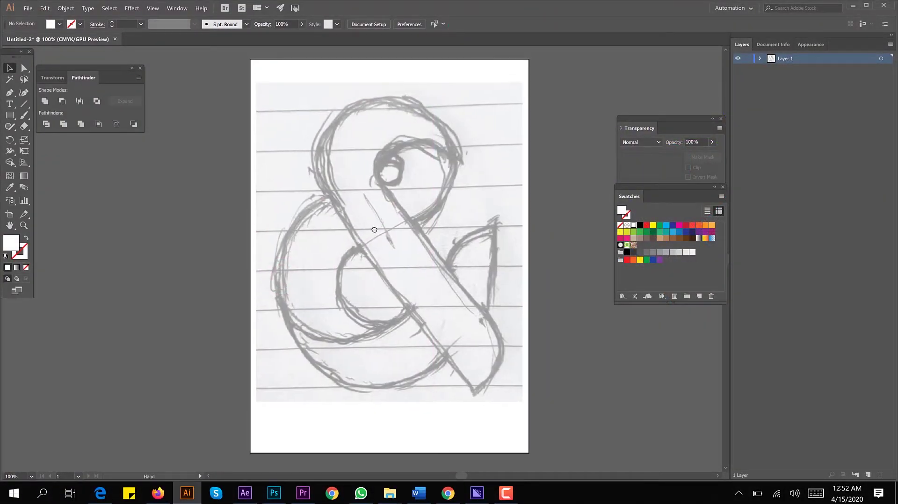
Draw a circle over the ampersand's bowl, enlarge it, and make it a black stroke-only outline
drag(9, 115, 53, 141)
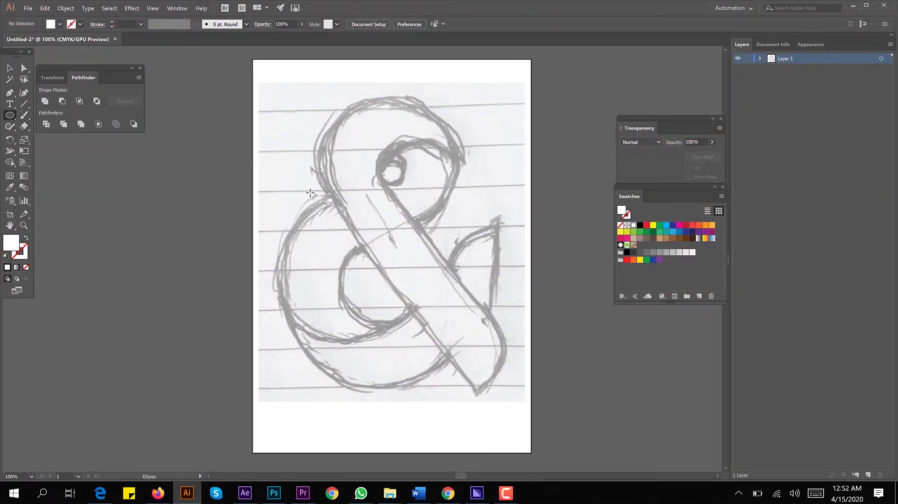
drag(296, 183, 494, 362)
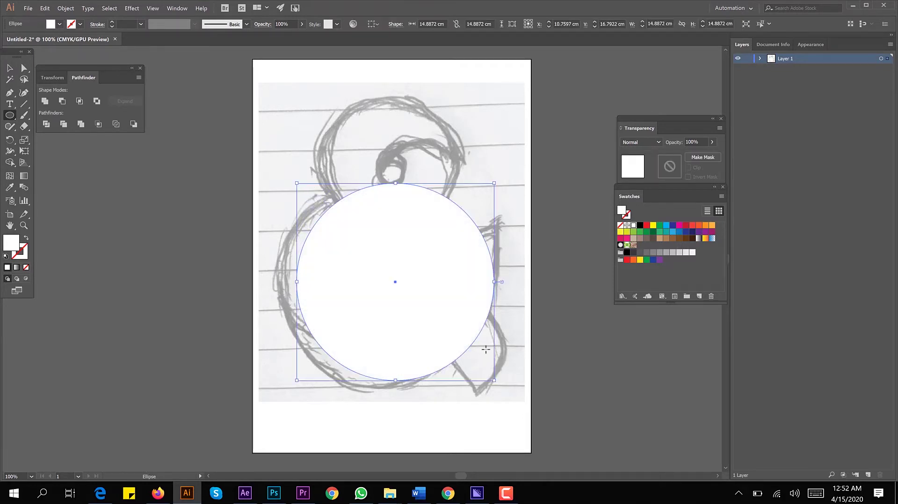
key(v)
key(ctrl+a)
key(ctrl+z)
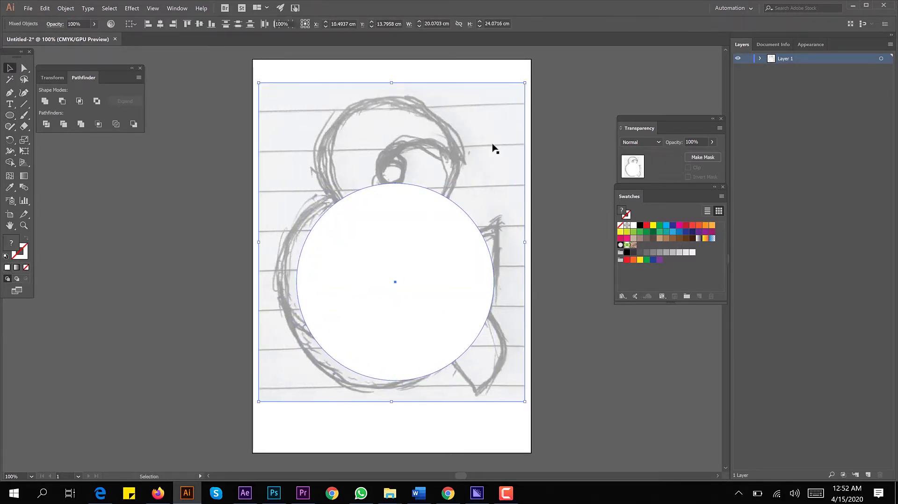
key(ctrl+z)
key(ctrl+z)
drag(296, 380, 281, 391)
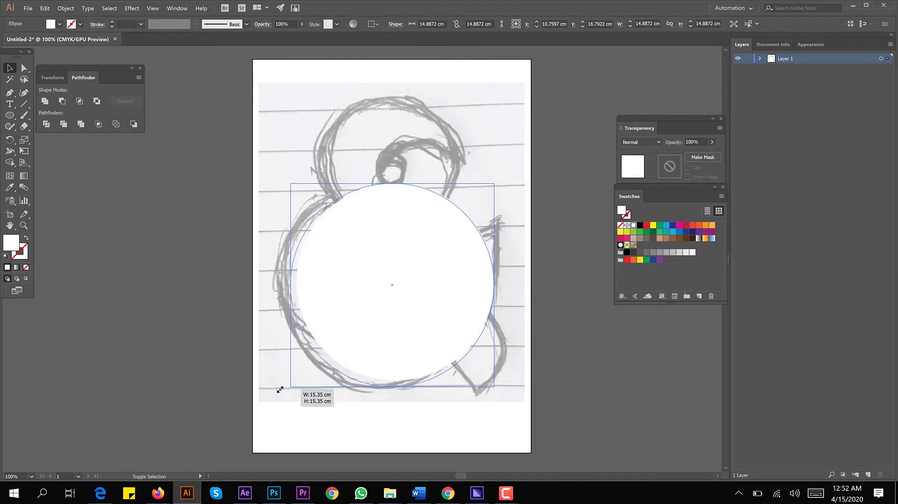
click(640, 225)
click(27, 238)
Add a smaller copy of the circle (about 7.11 cm) centred inside the large one
key(ctrl+shift+a)
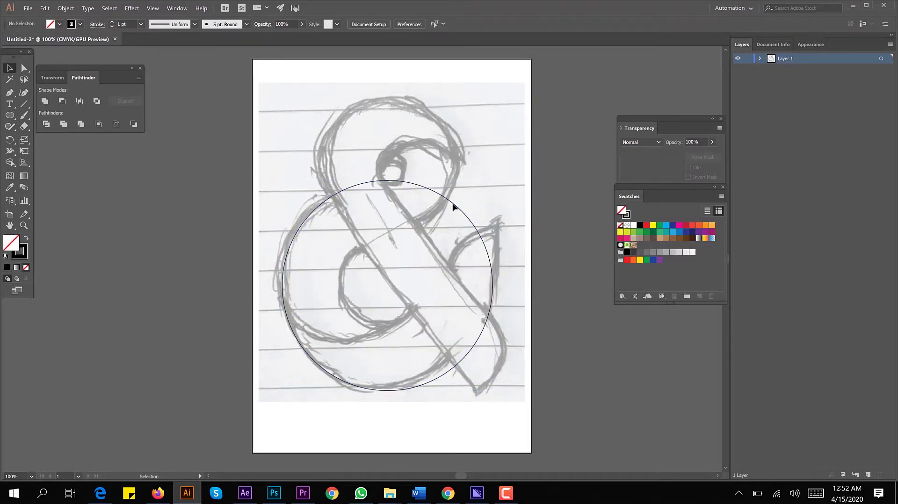
drag(469, 224, 445, 198)
mouse_move(467, 154)
mouse_down()
mouse_move(418, 192)
mouse_move(410, 212)
mouse_move(427, 259)
mouse_up()
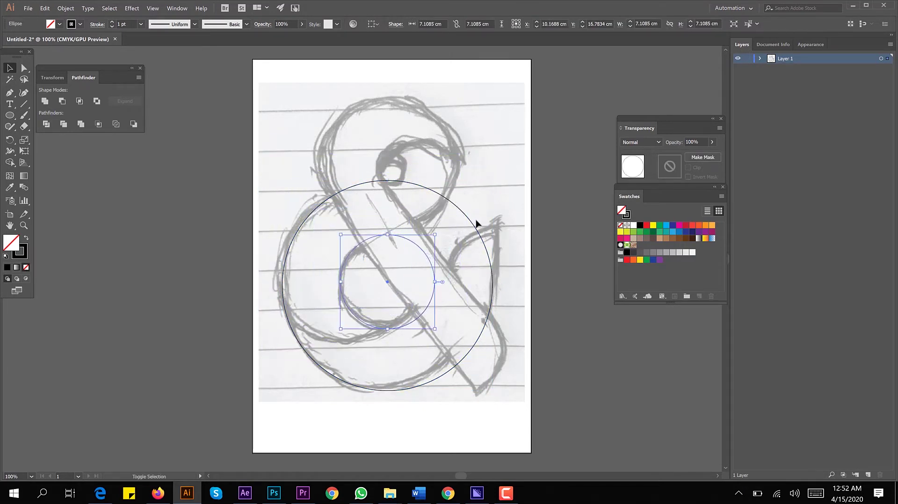
shift+click(474, 224)
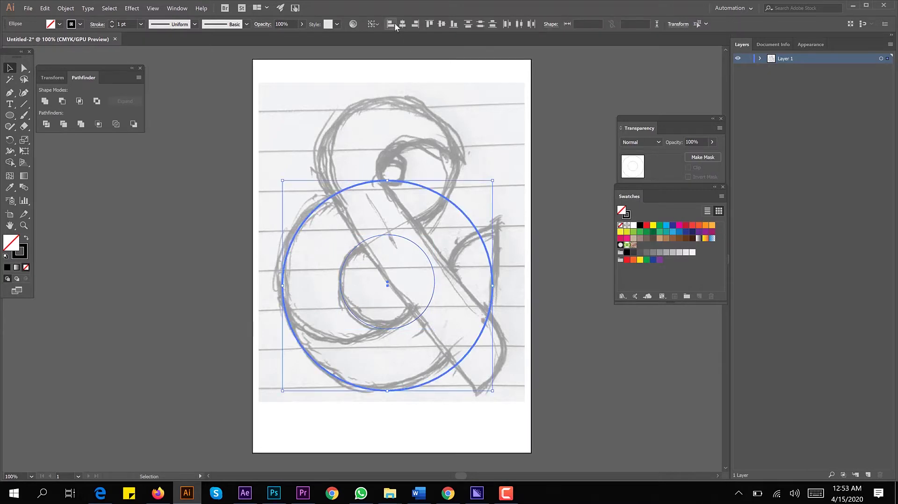
click(442, 24)
click(579, 274)
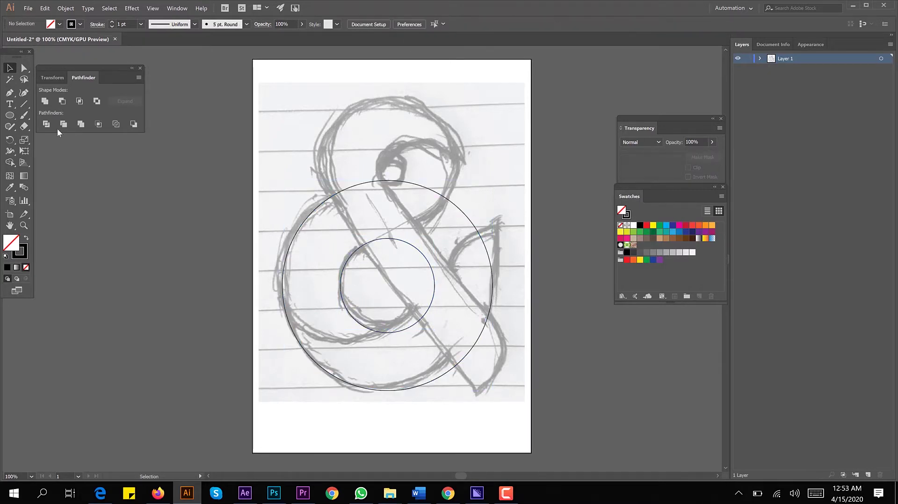
Draw a straight line along the sketch's diagonal stroke and extend it down to the tail
key(backslash)
drag(361, 250, 367, 257)
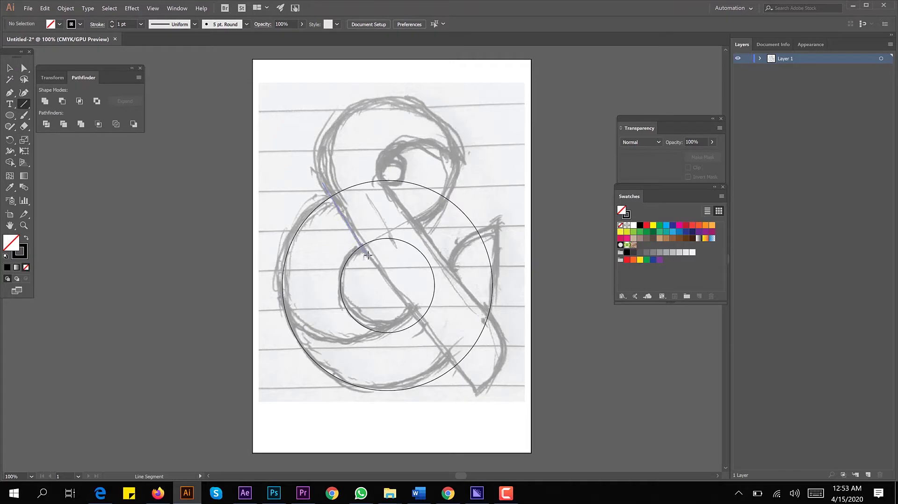
drag(322, 182, 448, 365)
key(v)
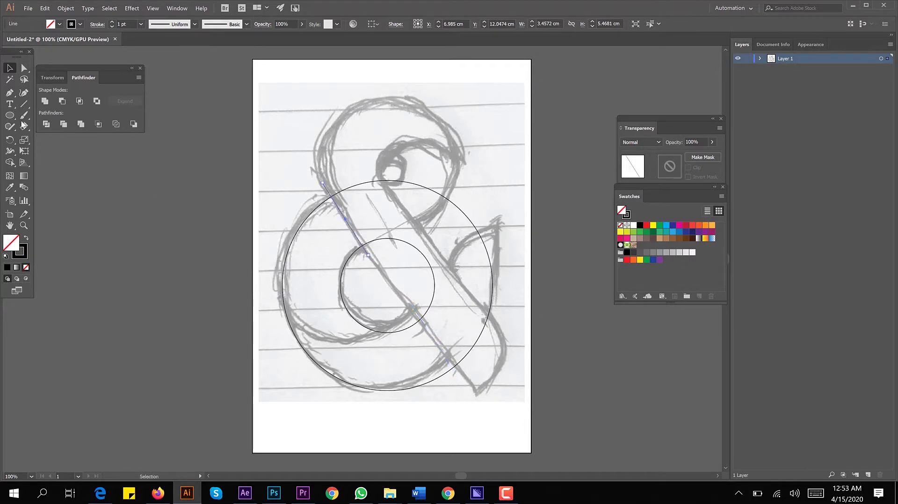
key(\)
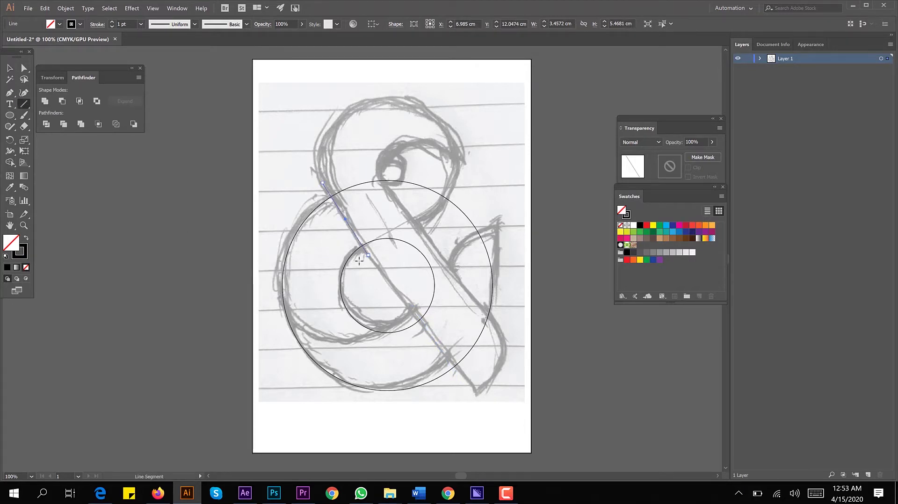
key(a)
drag(368, 255, 465, 378)
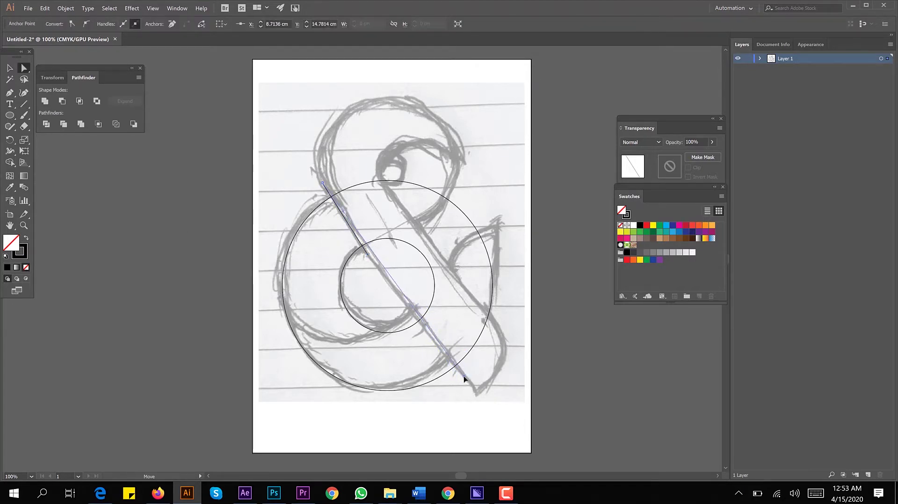
Add two anchor points on the diagonal line and delete the segment between them
key(p)
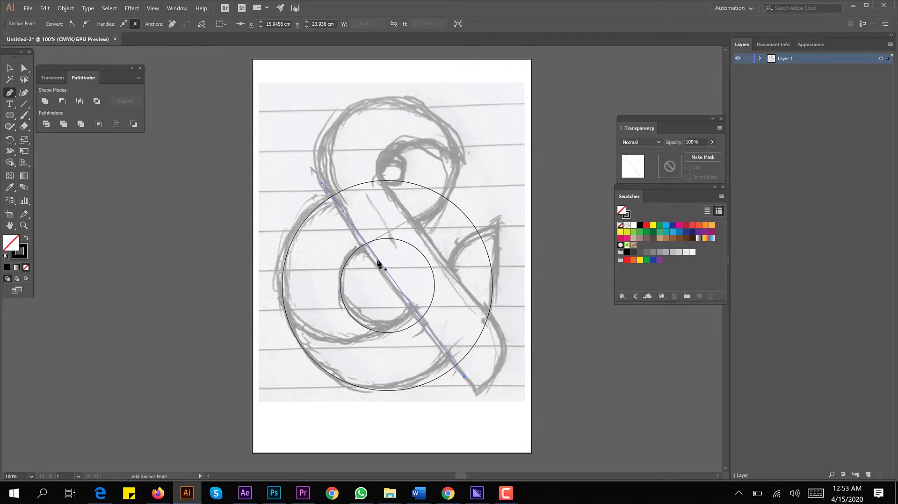
click(372, 251)
click(392, 279)
key(a)
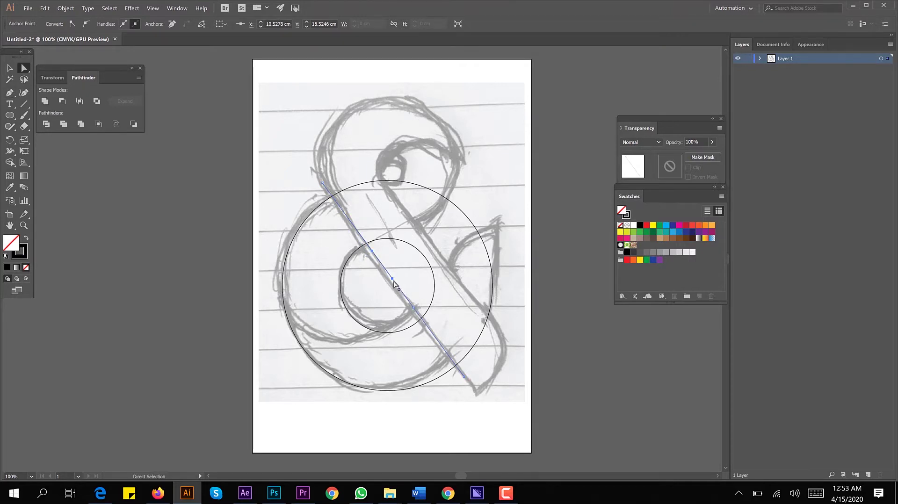
key(Delete)
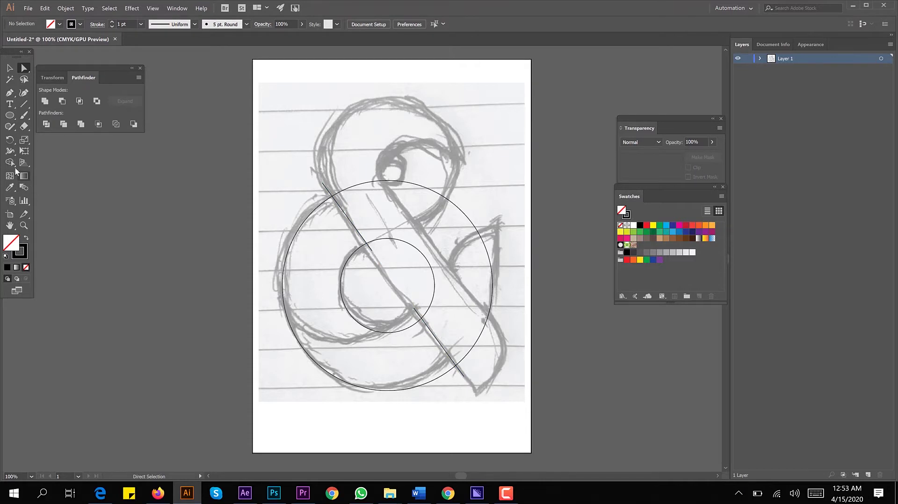
Merge the left ring regions of the circles and line into one black-filled shape with Shape Builder
click(9, 162)
drag(10, 162, 72, 180)
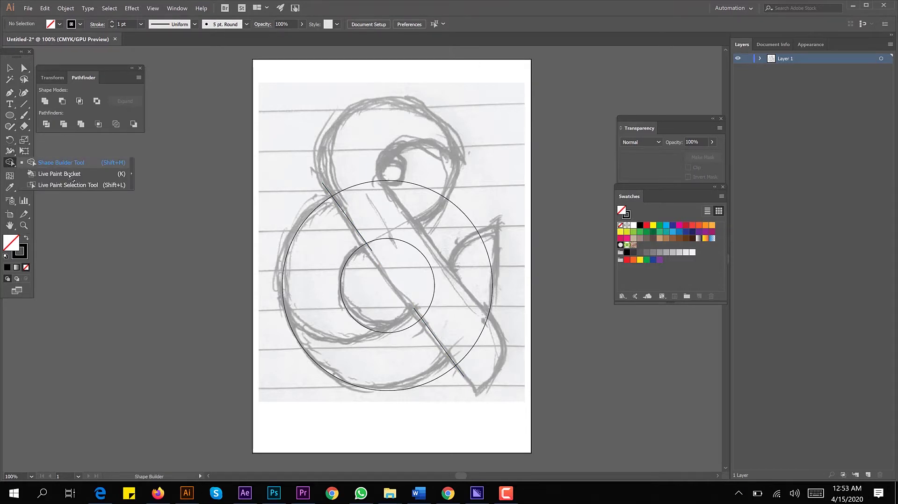
click(8, 69)
drag(249, 136, 521, 387)
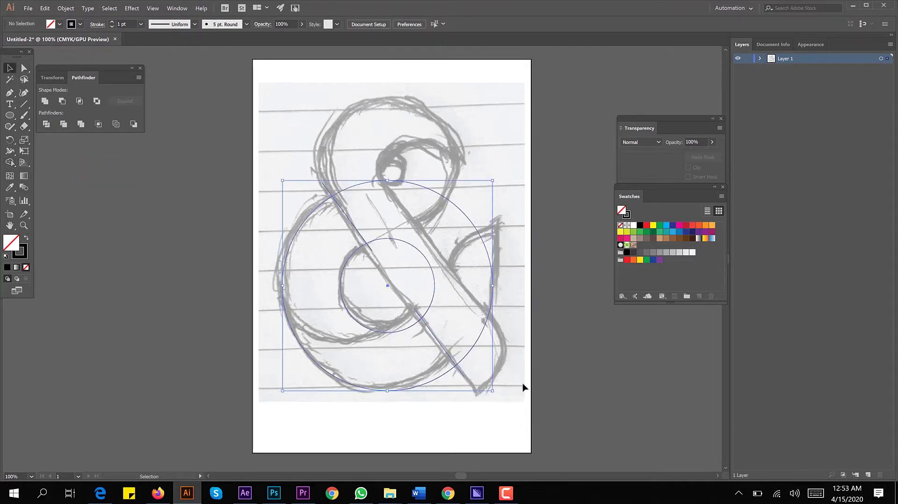
key(shift+m)
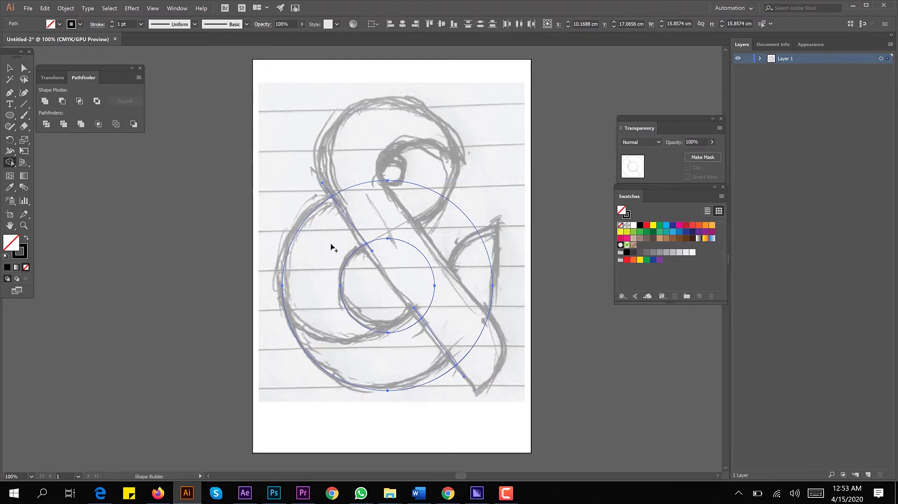
click(640, 226)
click(327, 257)
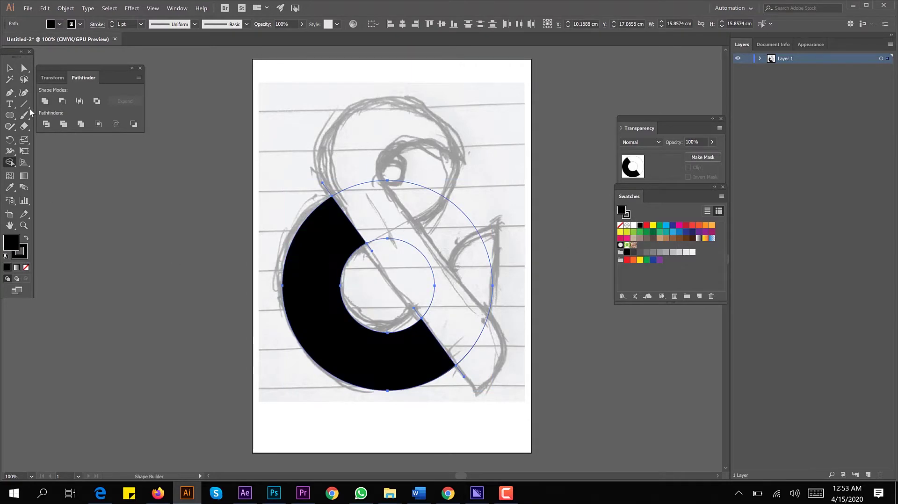
Delete the outer and inner guide circles and the leftover line fragment
key(v)
click(184, 297)
click(400, 182)
key(Delete)
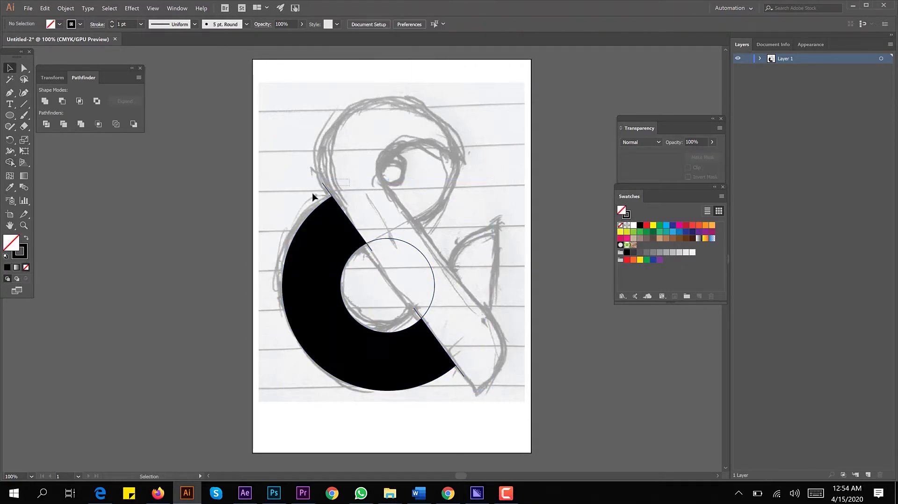
click(382, 240)
key(Delete)
click(373, 253)
key(Delete)
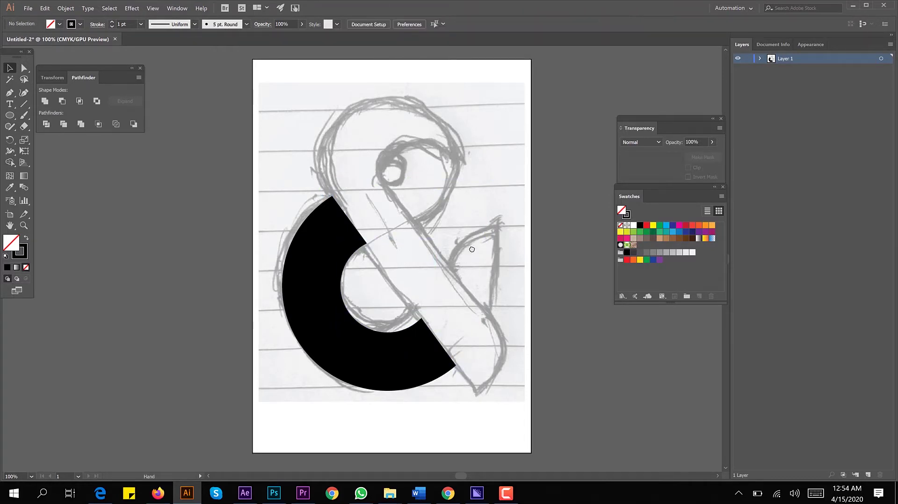
drag(472, 249, 478, 258)
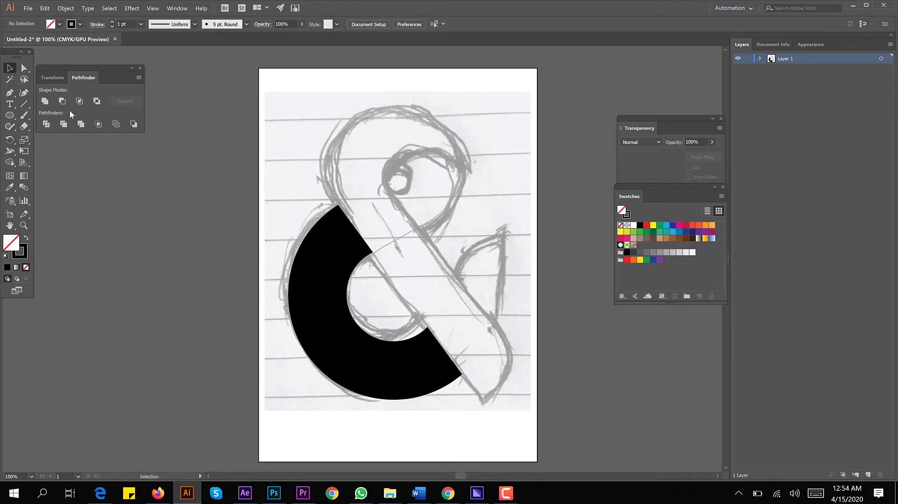
Hide the black C-shaped arc using its eye icon in the Layers panel
drag(9, 115, 46, 134)
key(v)
key(ctrl+a)
click(185, 8)
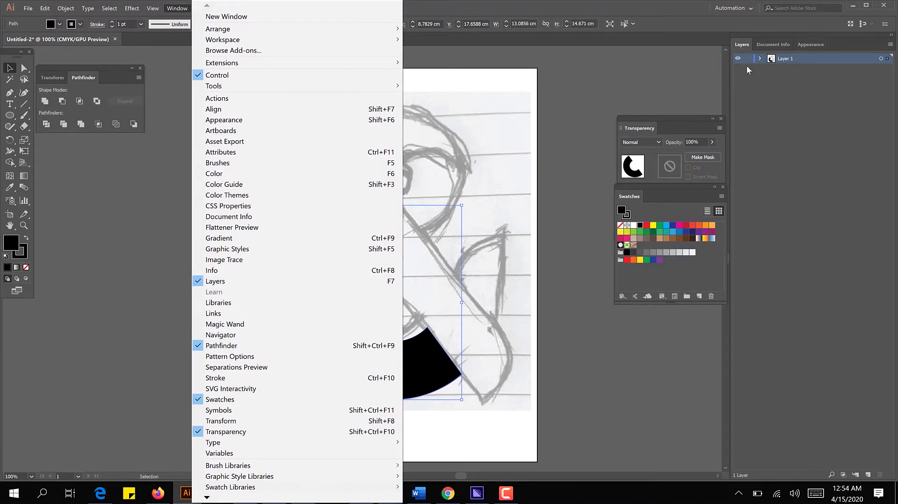
drag(742, 44, 622, 316)
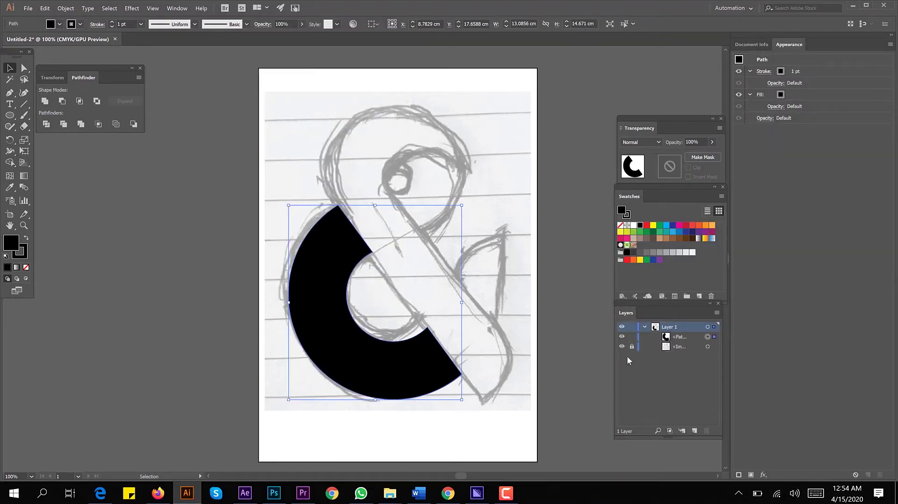
click(622, 337)
Draw a stroke-only circle and fit it to the ampersand's upper loop, about 9.89 cm wide
click(10, 115)
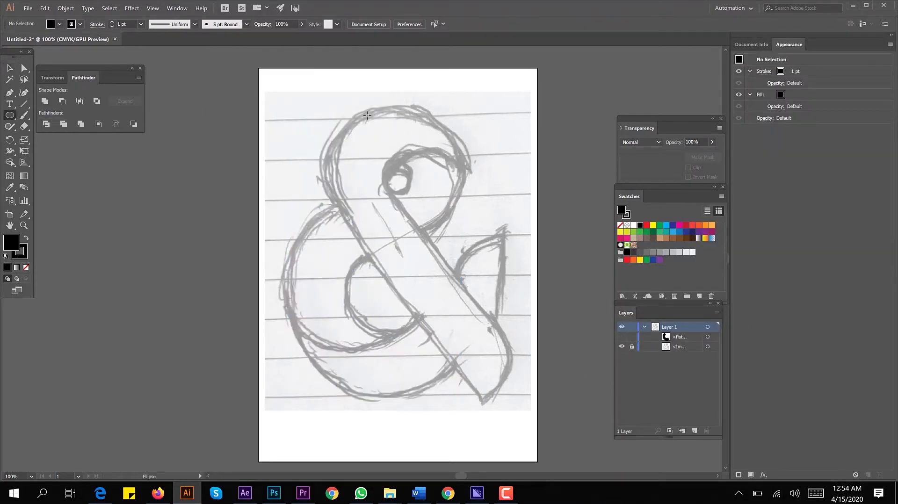
drag(353, 108, 471, 247)
key(v)
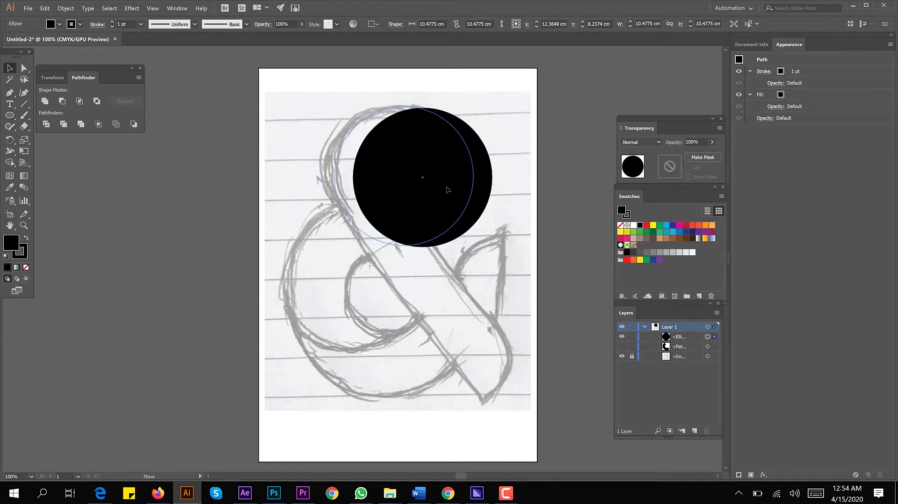
drag(450, 185, 420, 182)
click(26, 268)
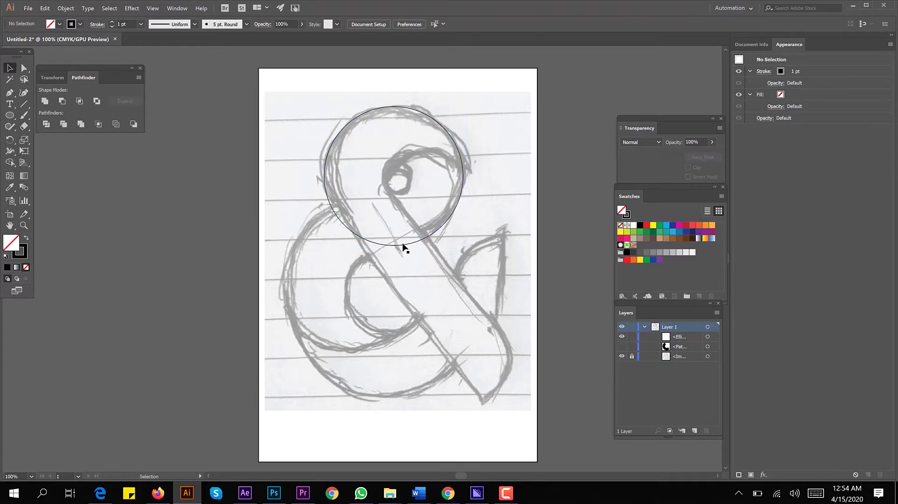
click(622, 348)
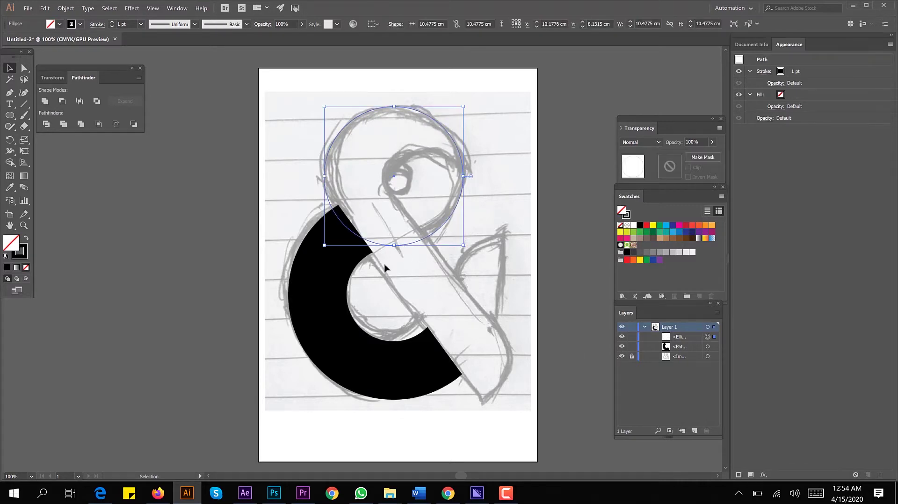
drag(394, 246, 395, 236)
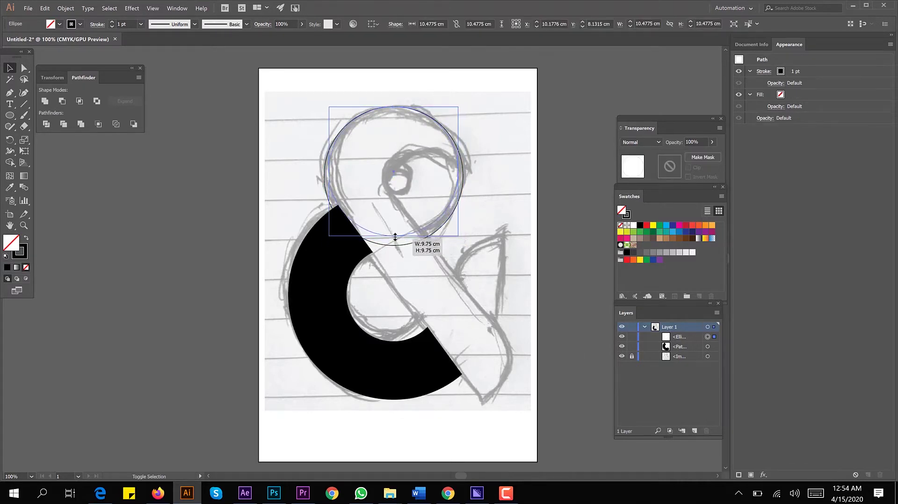
drag(458, 236, 461, 238)
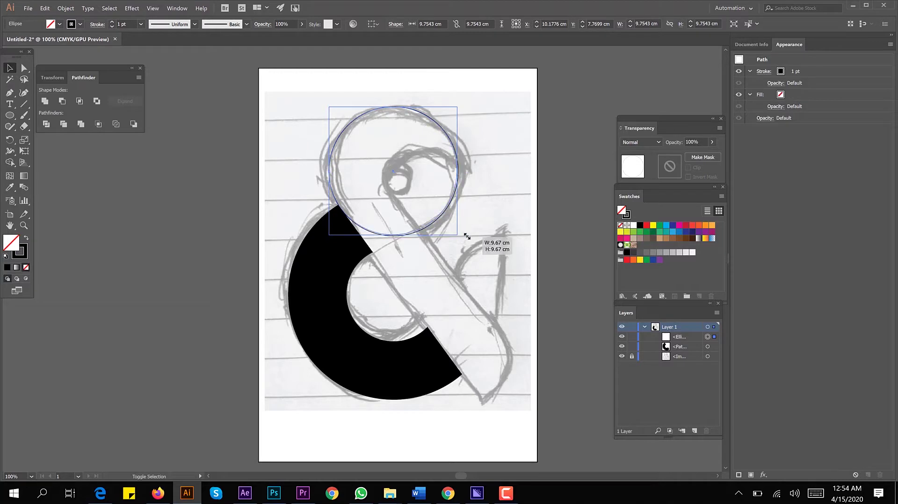
drag(460, 107, 464, 108)
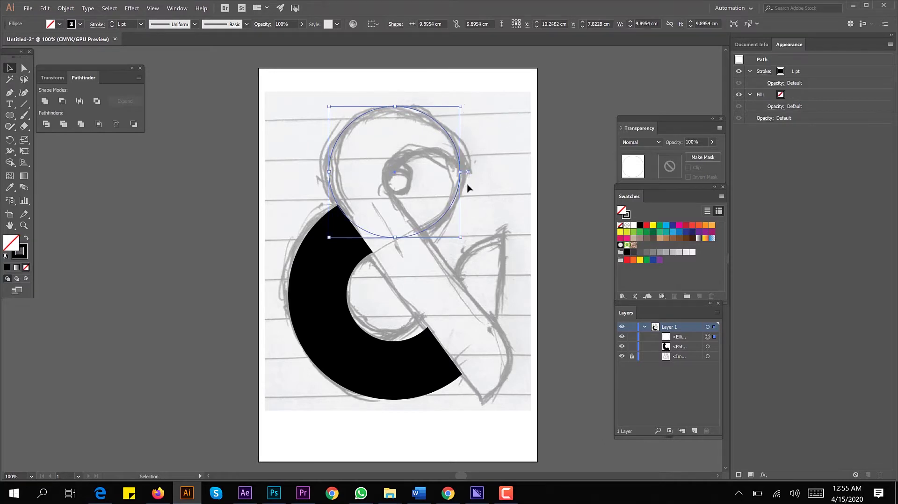
Paste a copy in front and shrink it to about 2.78 cm over the sketch's inner eye
key(ctrl+c)
key(ctrl+f)
mouse_move(329, 107)
mouse_down()
mouse_move(359, 126)
mouse_move(374, 152)
mouse_move(401, 160)
mouse_up()
shift+click(454, 142)
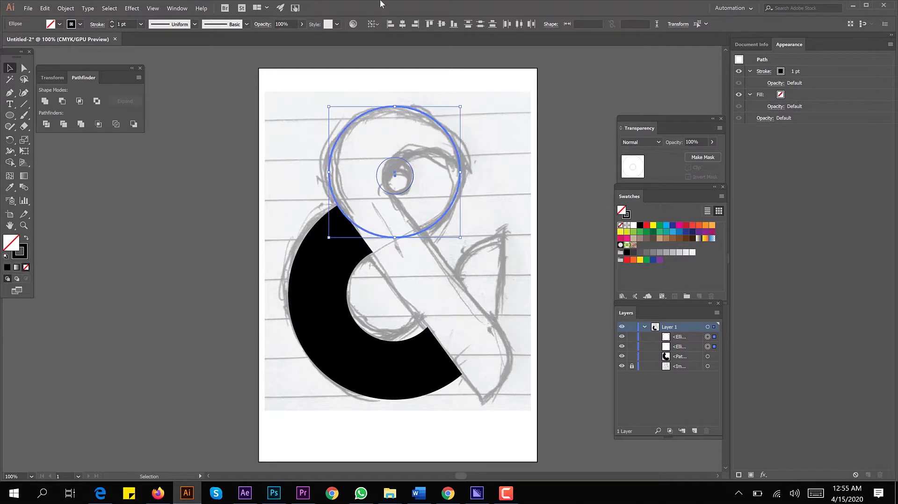
drag(491, 118, 389, 175)
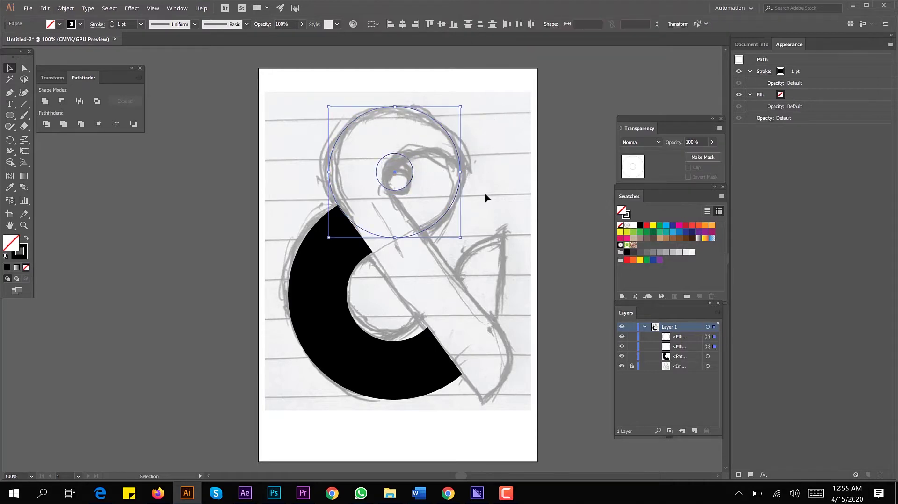
click(462, 146)
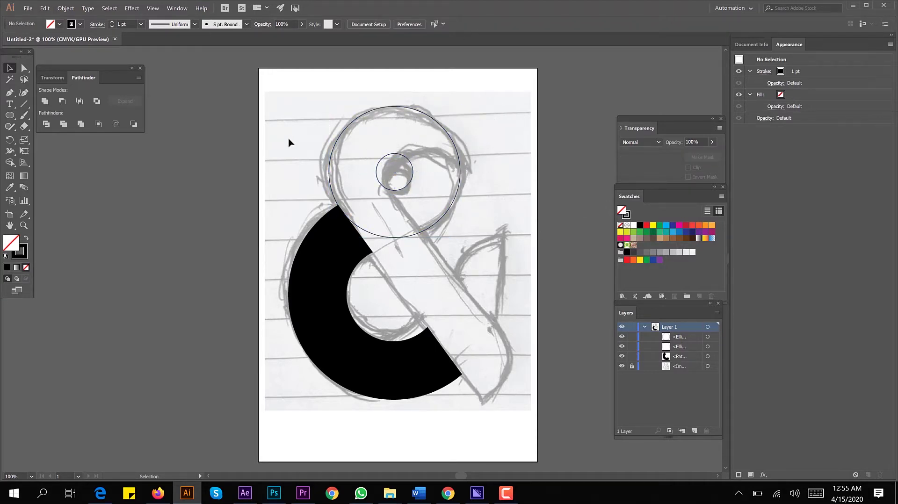
Draw a diagonal line from the small circle down-right along the sketch's stroke
key(backslash)
click(400, 207)
click(473, 276)
drag(384, 197, 502, 329)
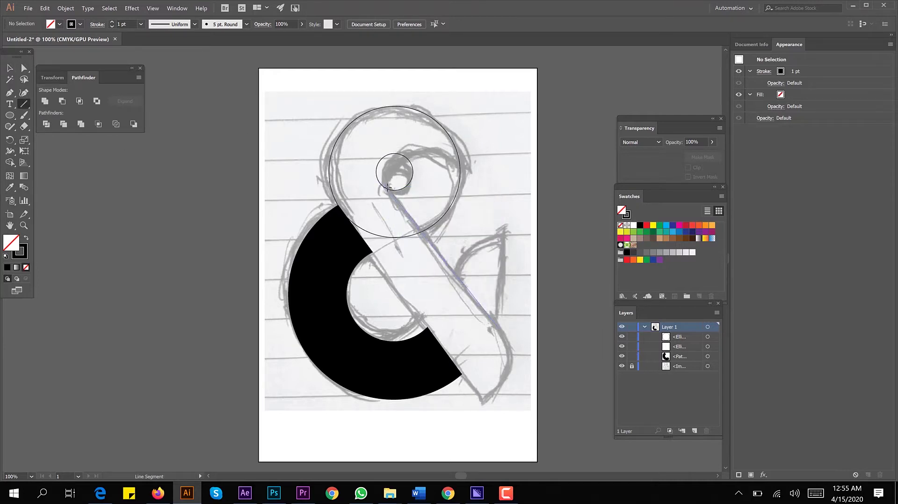
drag(387, 191, 388, 189)
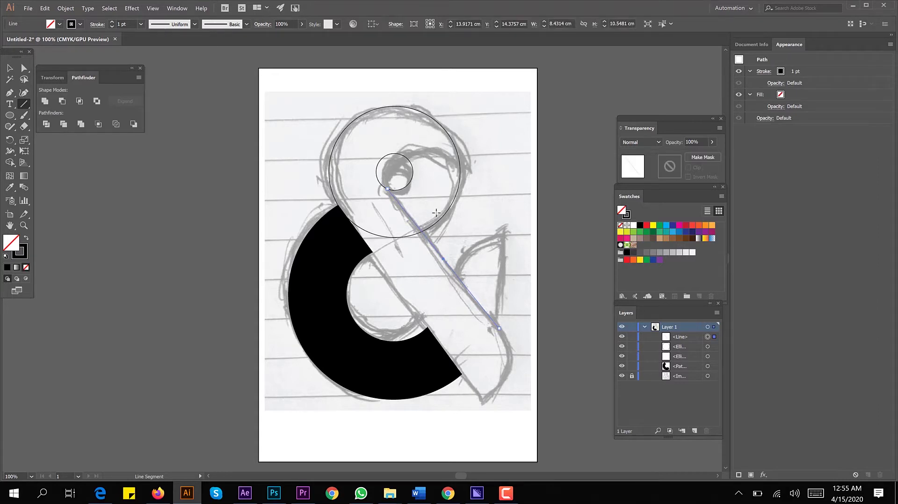
key(ctrl+shift+a)
Draw a pen curve from the small circle's top to the large circle's right side, and nudge the small circle
key(p)
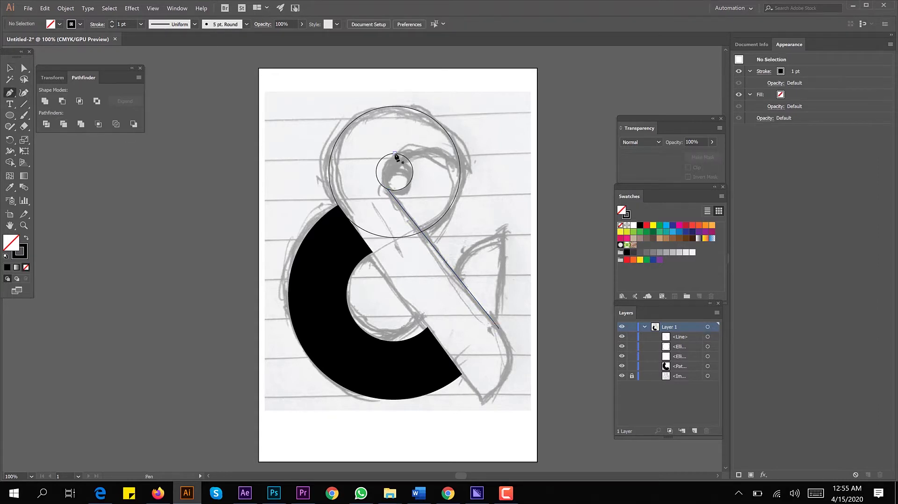
click(395, 153)
drag(460, 172, 485, 213)
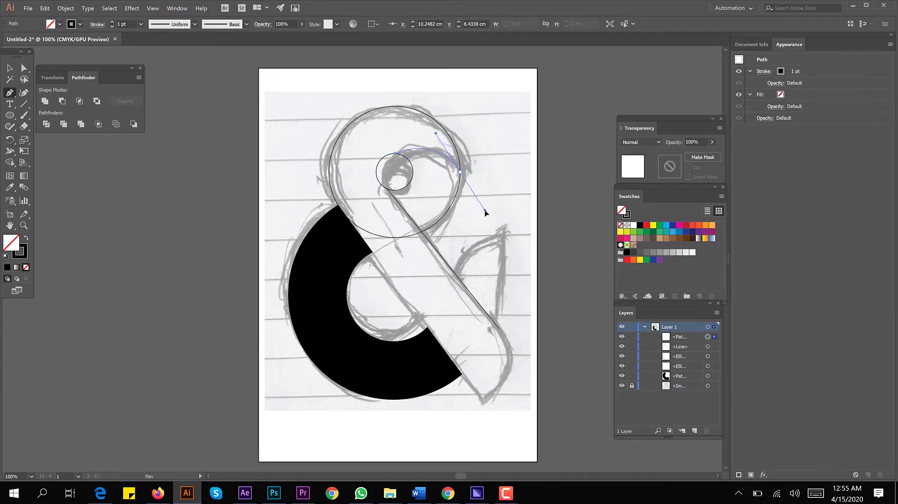
key(v)
key(ctrl+shift+a)
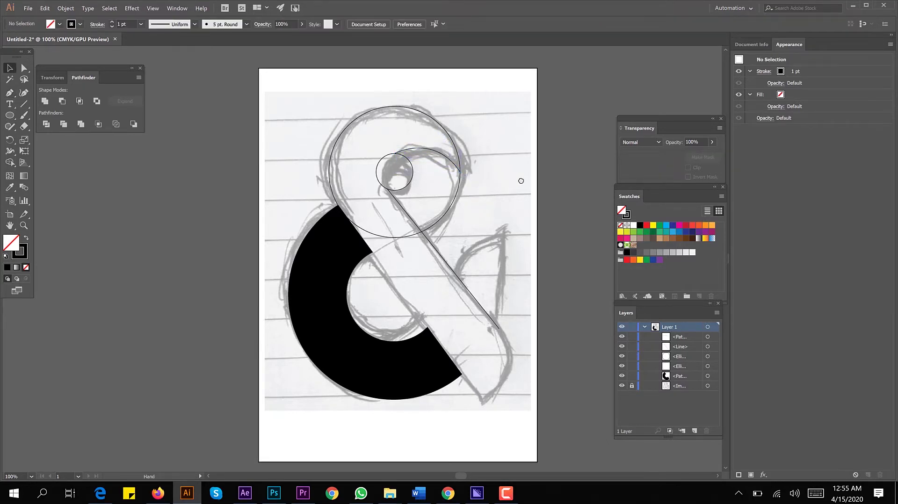
click(413, 201)
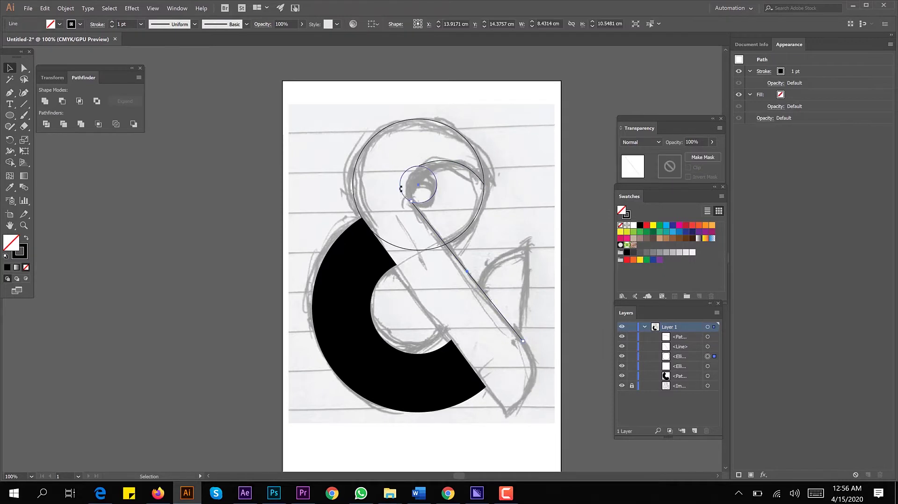
drag(410, 179, 439, 206)
Scale the arc smaller and move its left end onto the small circle, reshaping the curve
alt+scroll(435, 213, up, 2)
click(422, 118)
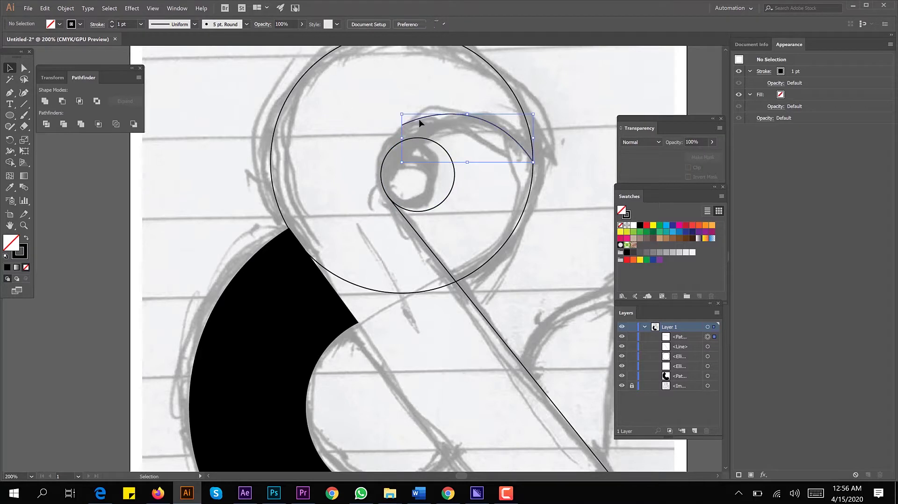
drag(403, 138, 414, 138)
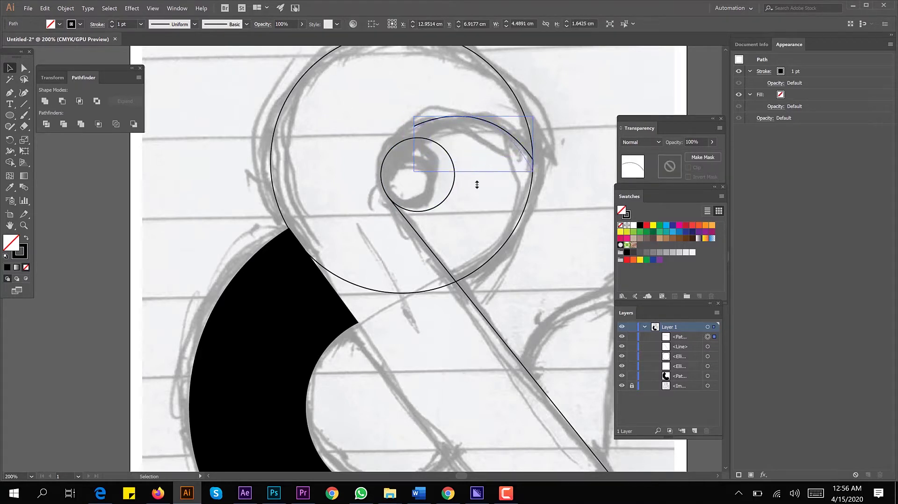
drag(474, 162, 473, 161)
key(a)
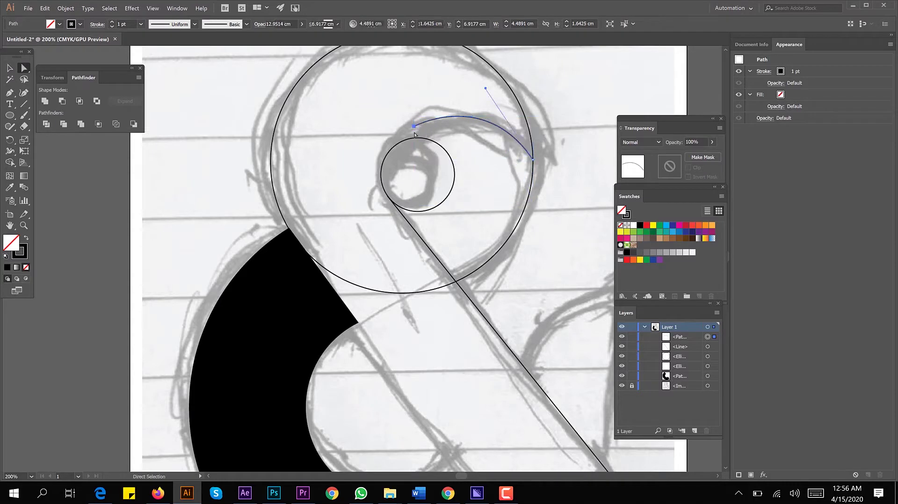
drag(414, 126, 401, 144)
mouse_move(485, 87)
mouse_down()
mouse_move(486, 112)
mouse_move(474, 89)
mouse_up()
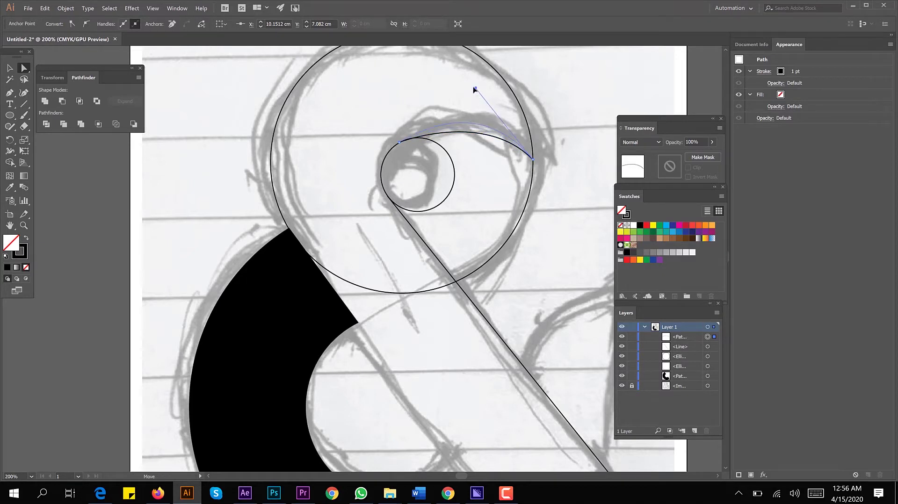
click(547, 172)
key(v)
key(ctrl+minus)
key(ctrl+minus)
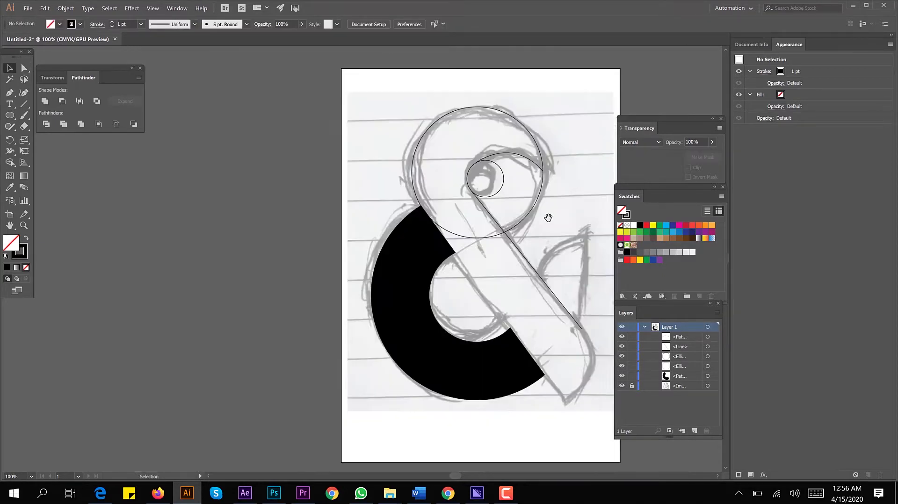
With the sketch temporarily hidden, adjust the arc's curve at its right end
click(622, 386)
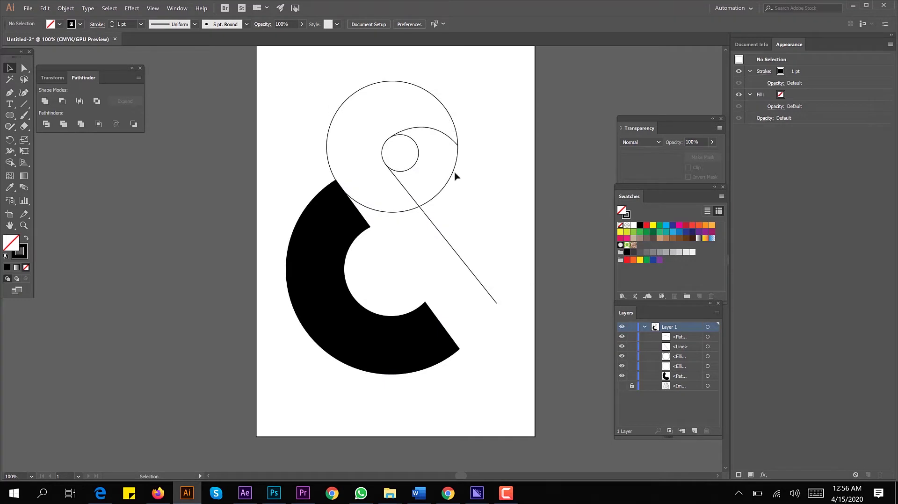
click(437, 134)
alt+scroll(438, 135, up, 1)
key(a)
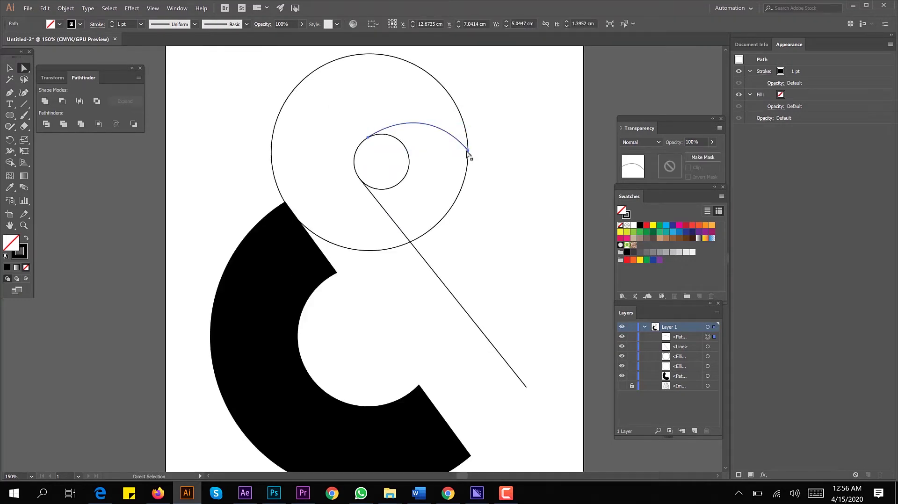
click(468, 151)
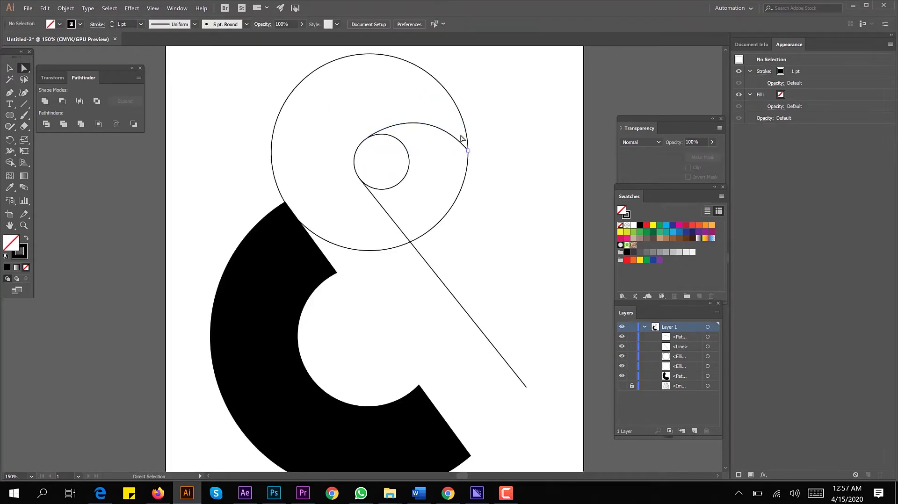
drag(423, 97, 427, 103)
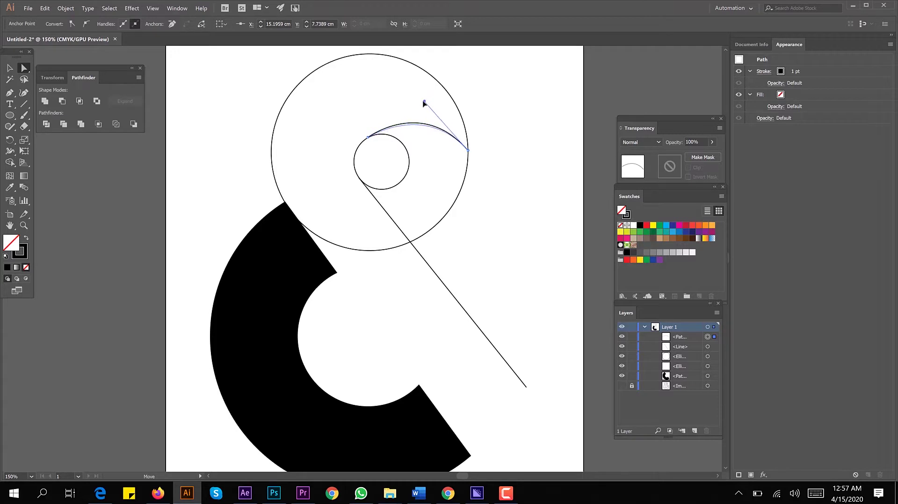
click(539, 170)
alt+scroll(539, 171, down, 2)
click(622, 386)
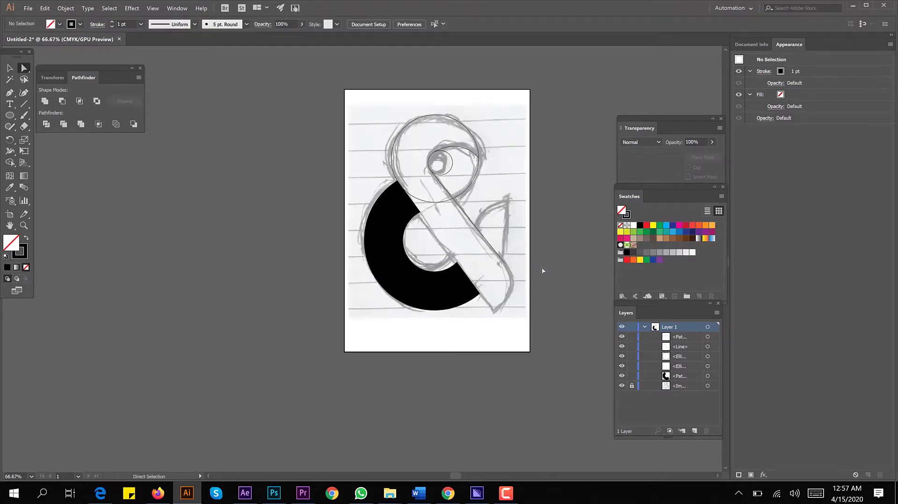
alt+scroll(542, 270, up, 2)
key(v)
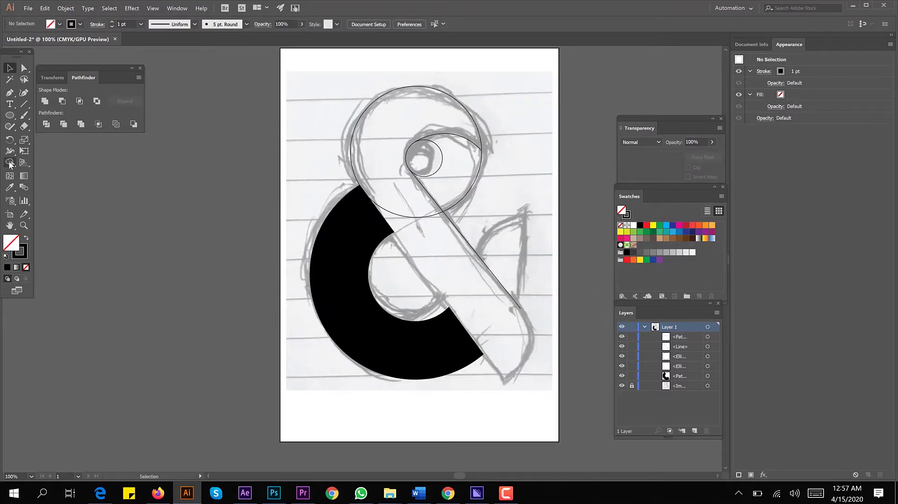
Hide the black lower shape and select all the remaining outline paths
click(621, 377)
key(ctrl+a)
key(shift+m)
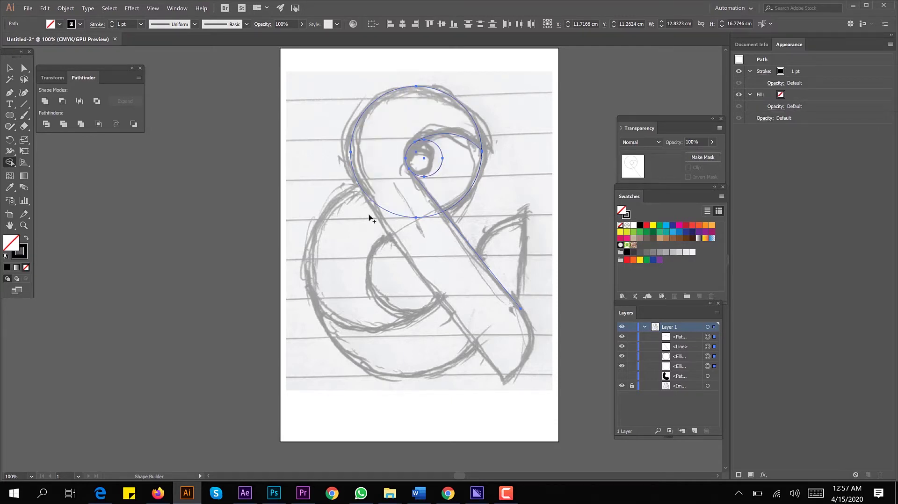
Zoomed in, move the arc's right end onto the large circle
click(10, 68)
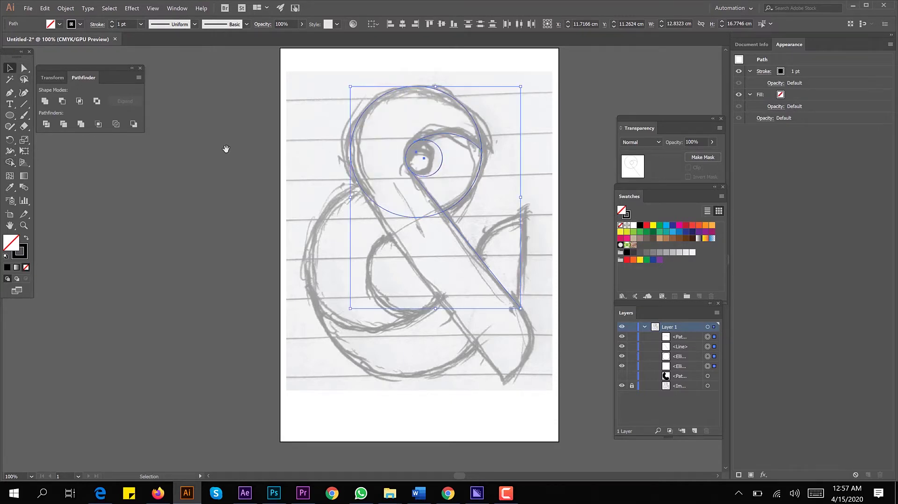
key(ctrl+plus)
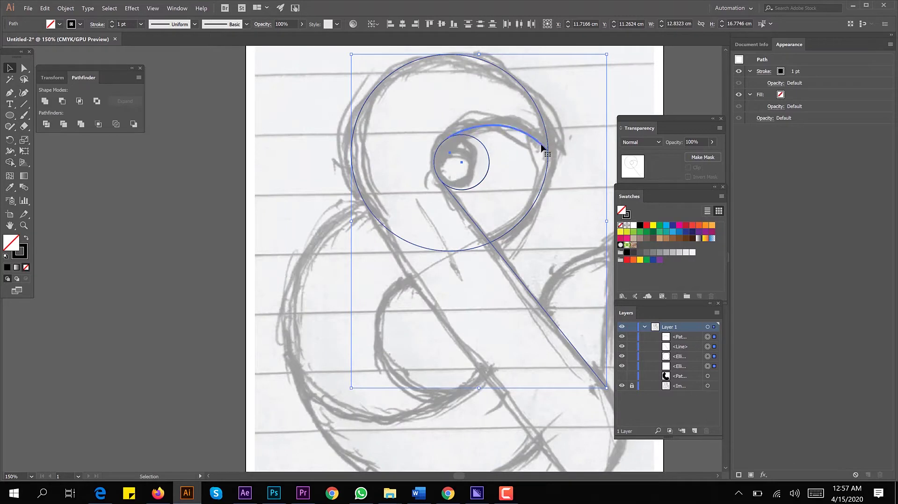
key(a)
drag(548, 153, 551, 158)
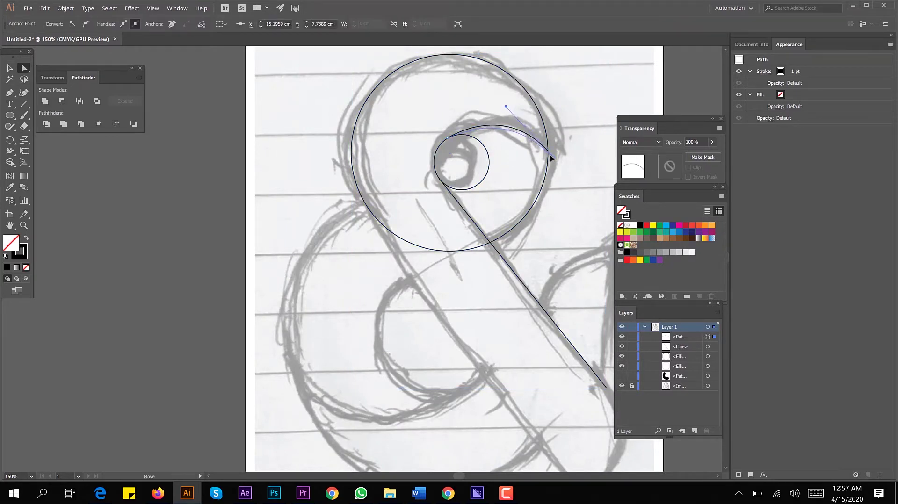
click(482, 256)
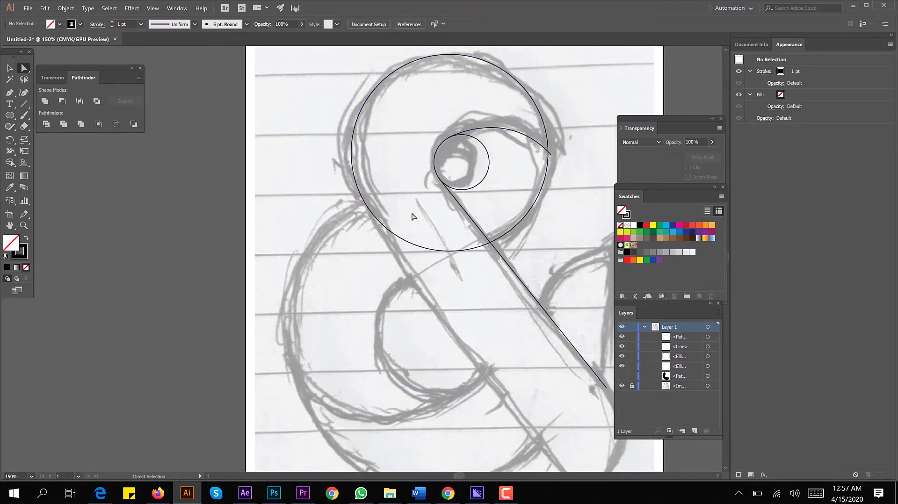
key(v)
click(461, 190)
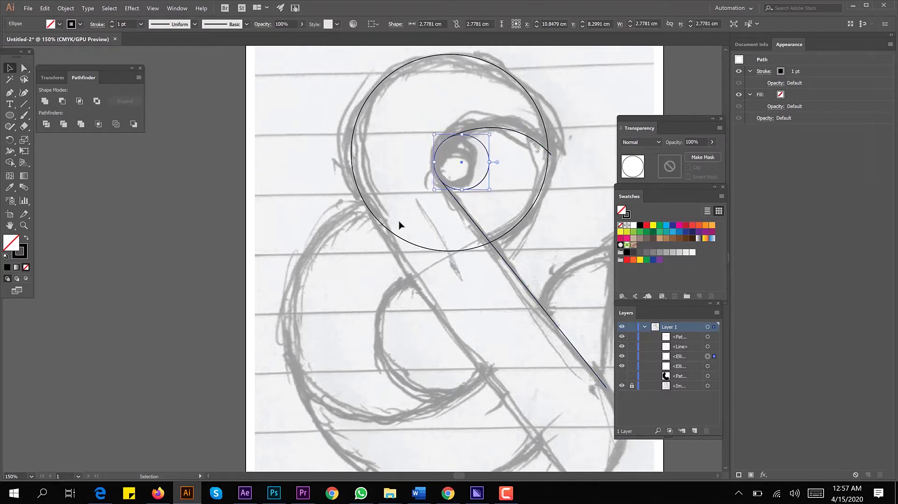
click(268, 120)
key(ctrl+1)
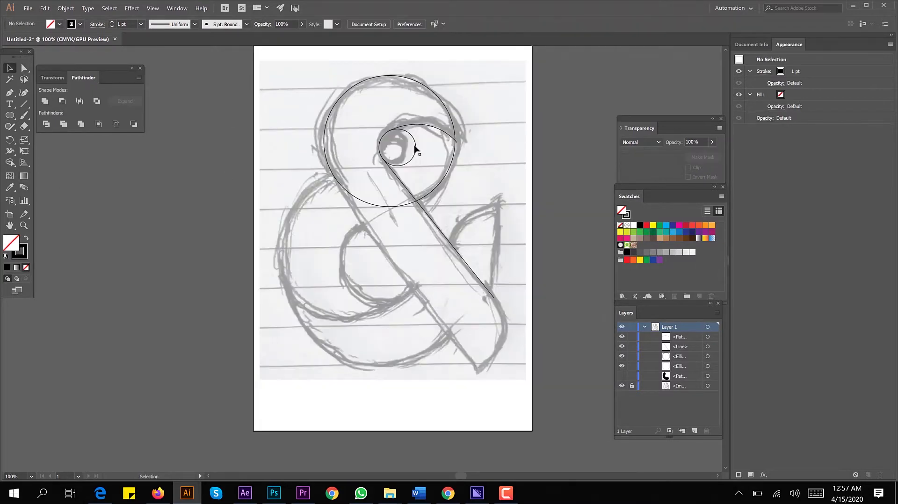
Merge the ring between the small and big circles with Shape Builder, undoing the black fill
click(415, 149)
shift+click(447, 176)
shift+click(453, 137)
shift+click(404, 187)
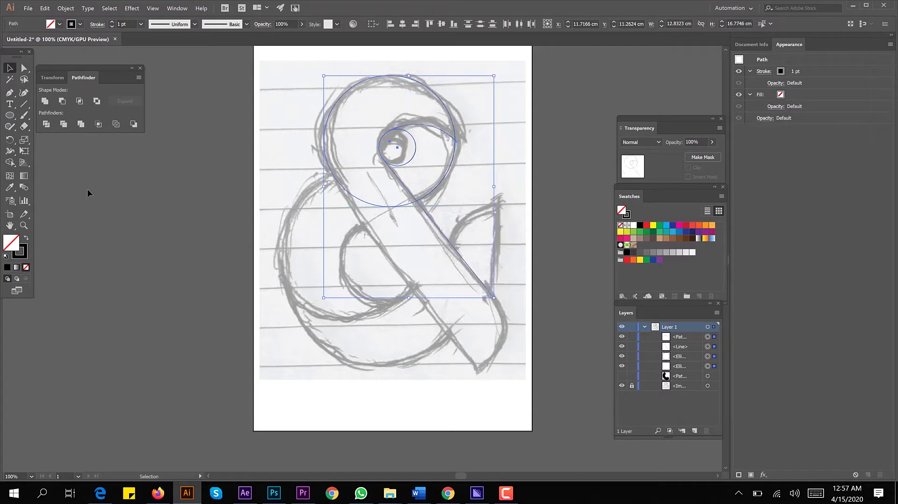
click(11, 163)
click(370, 125)
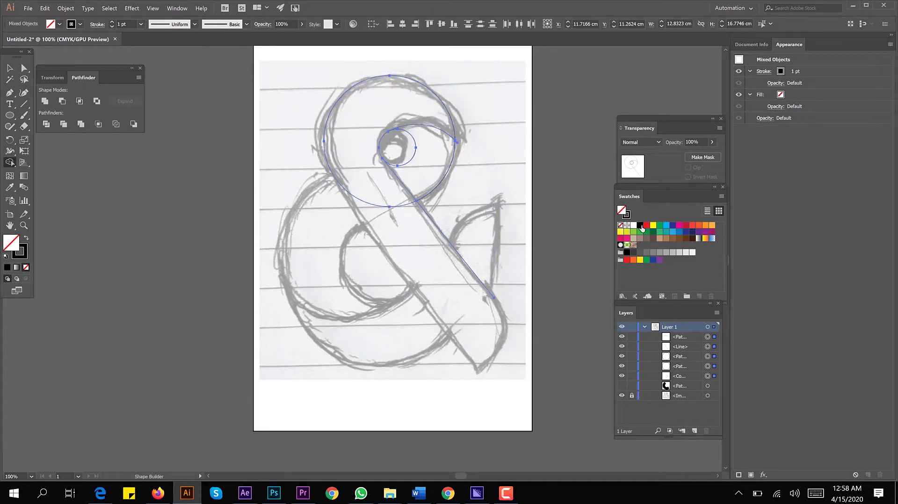
click(640, 226)
click(376, 115)
scroll(295, 149, up, 1)
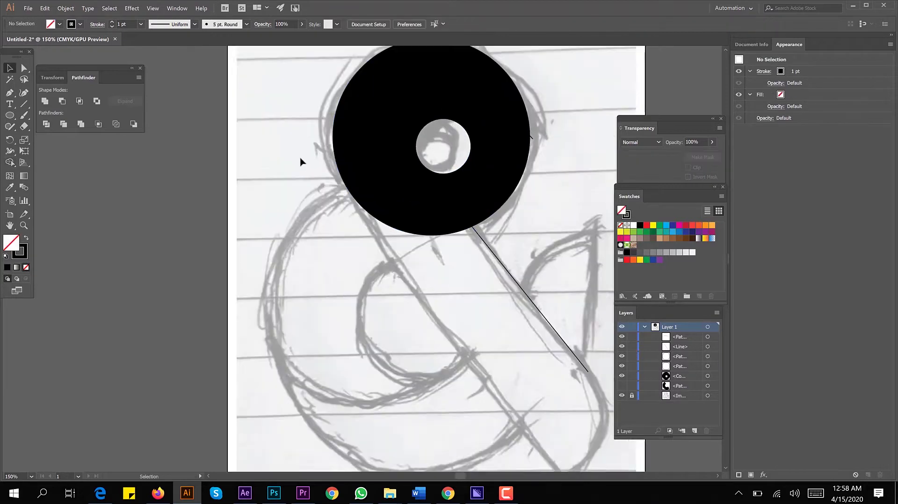
key(v)
key(ctrl+z)
click(239, 220)
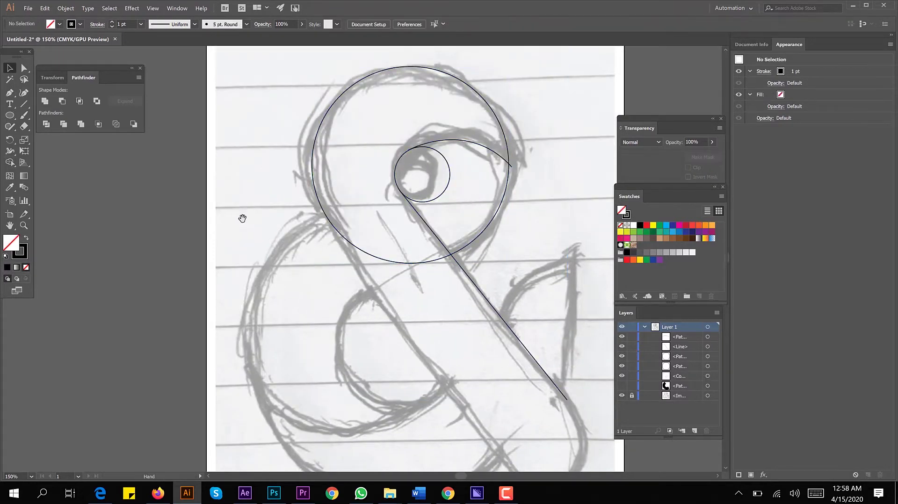
Add an anchor at the ring's bottom-left and pull anchors down into a diagonal stem with a corner end
click(420, 221)
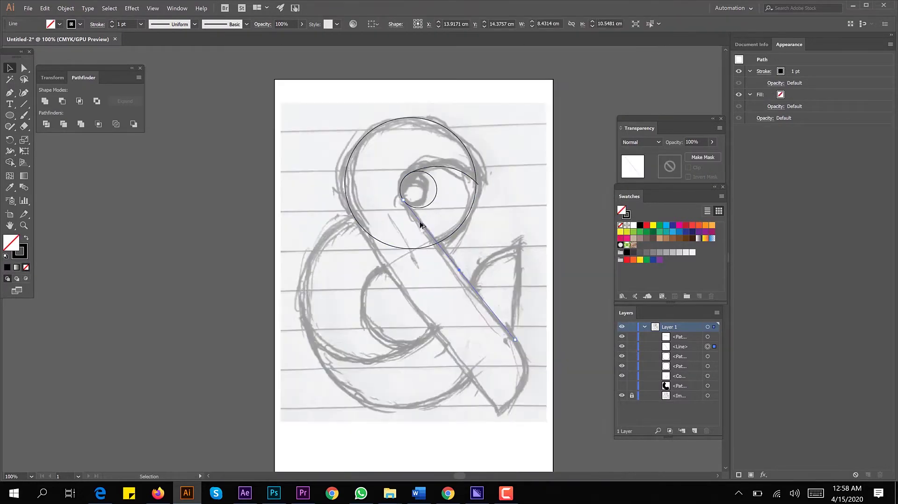
click(400, 261)
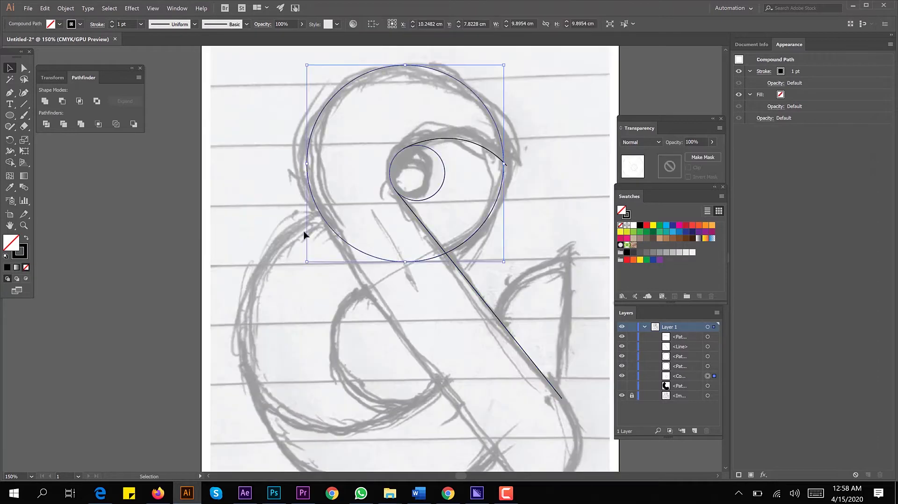
click(20, 106)
key(p)
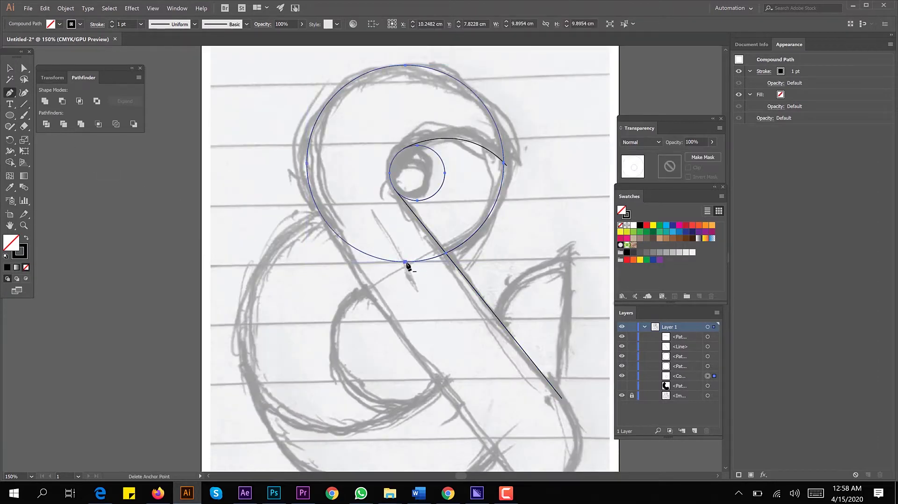
click(363, 255)
key(a)
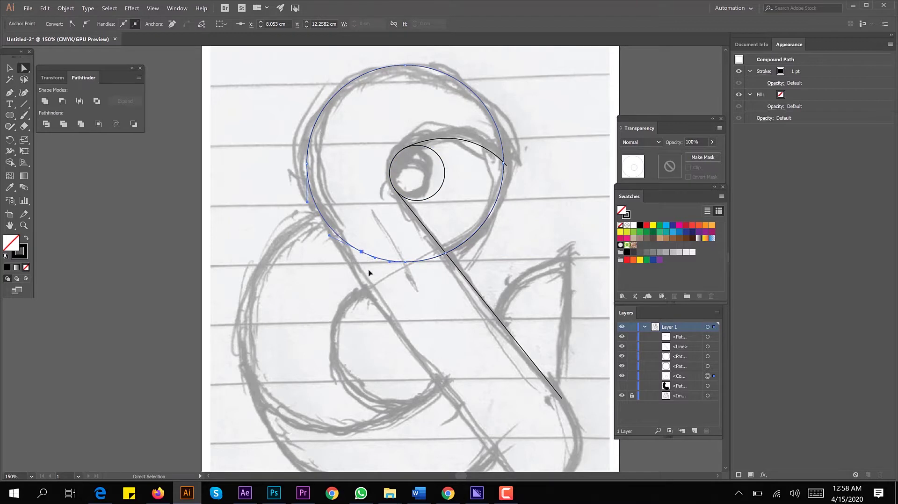
drag(364, 255, 489, 429)
drag(406, 262, 563, 401)
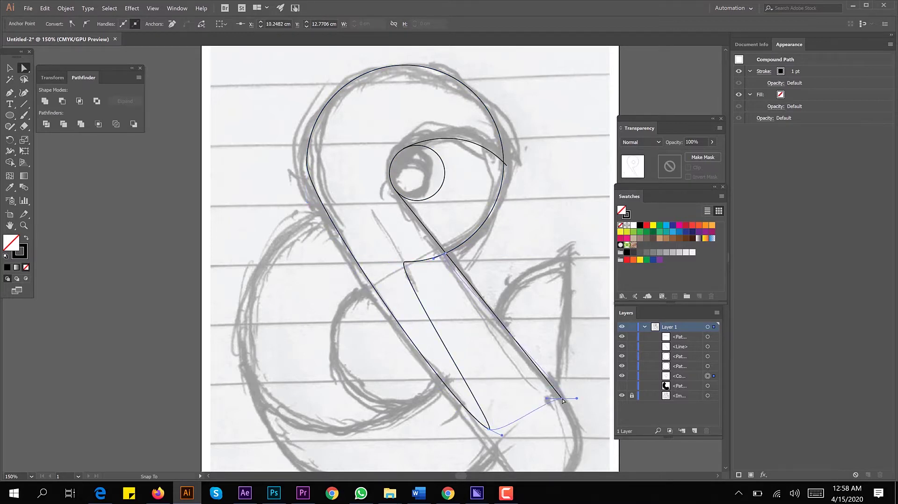
click(70, 24)
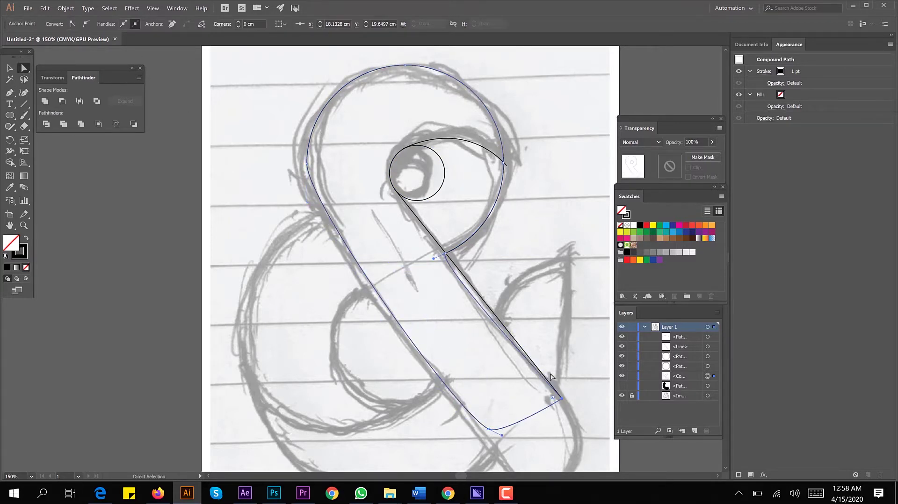
click(496, 435)
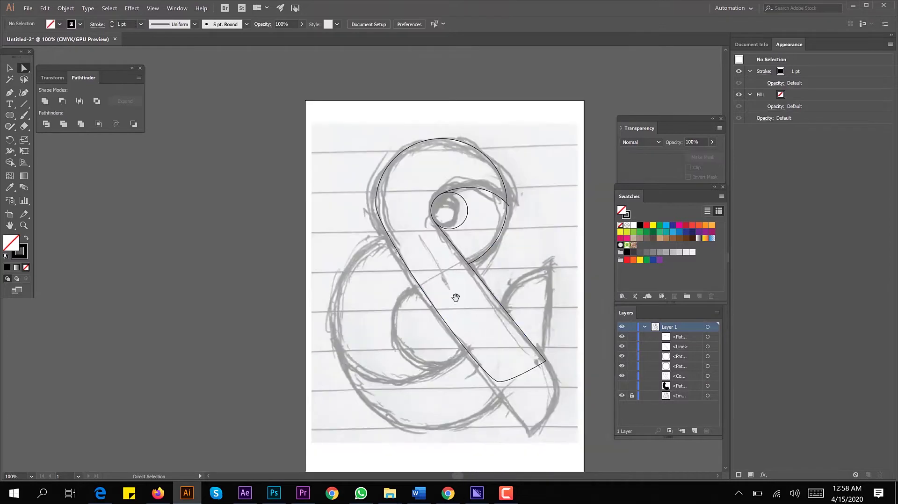
Make the stem's bottom anchor a sharp corner and move it to the sketch's tail tip
key(ctrl+minus)
click(466, 341)
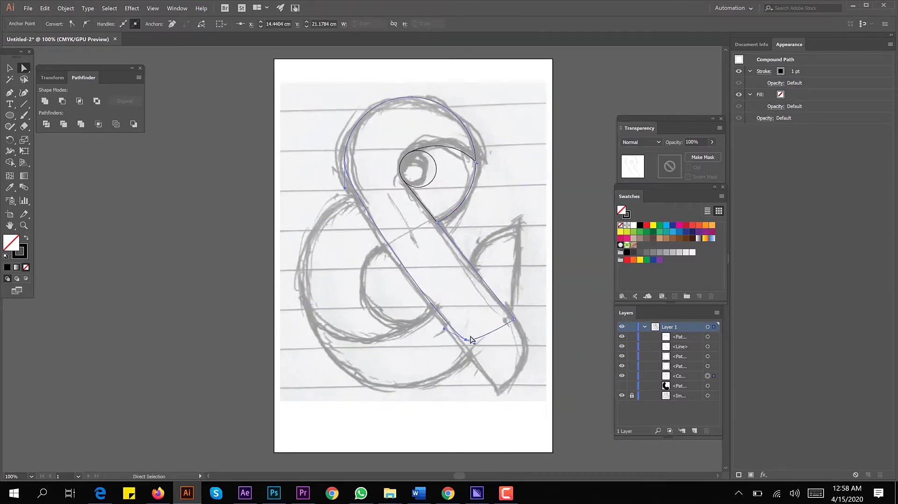
click(466, 339)
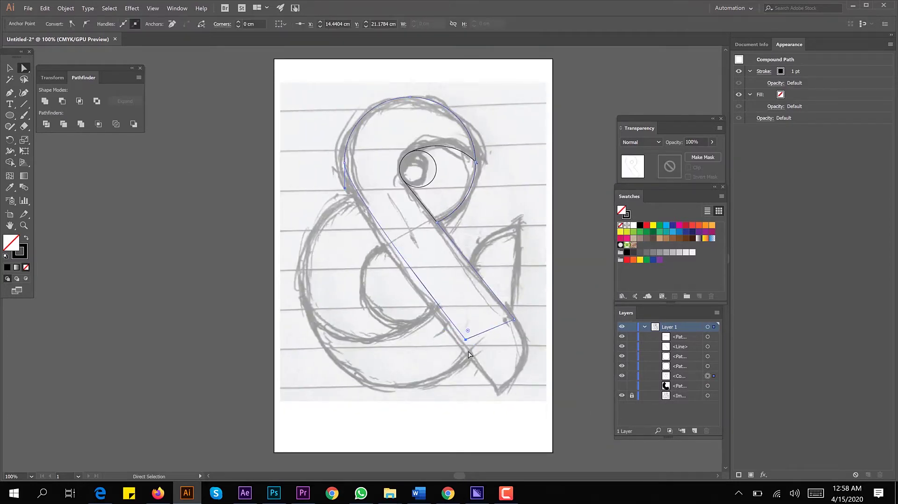
drag(467, 343, 498, 393)
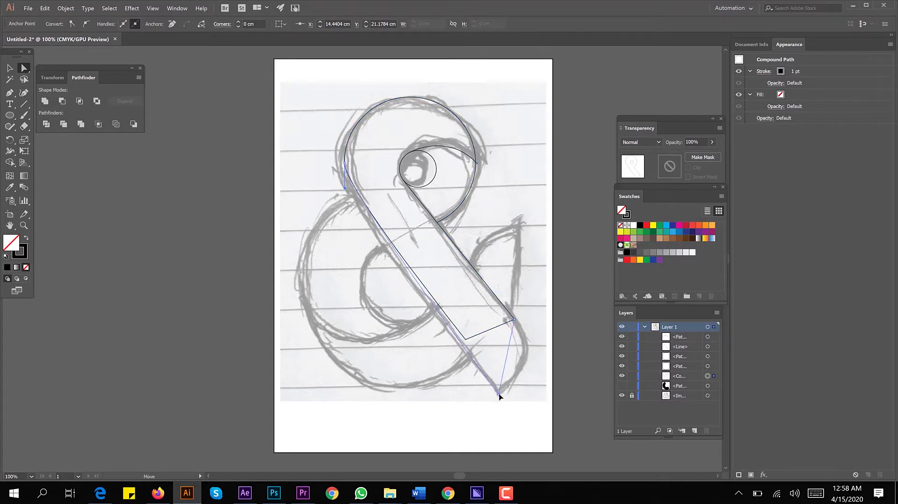
scroll(338, 256, up, 2)
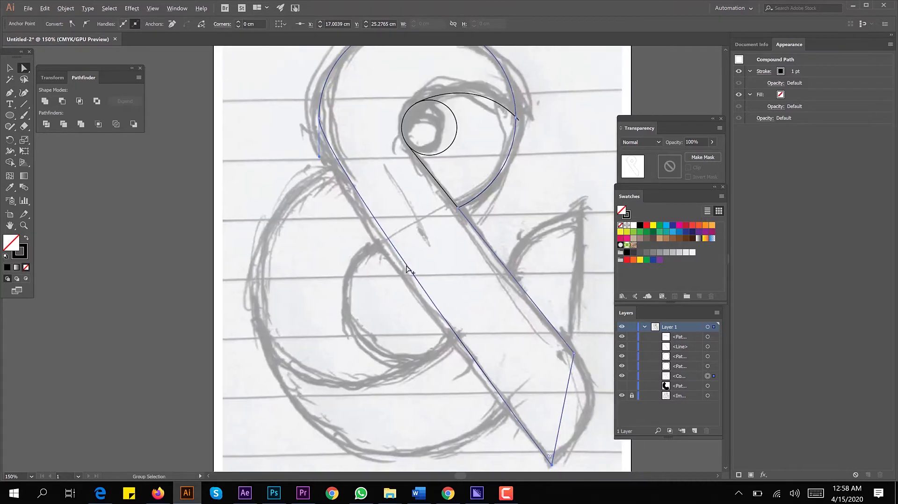
scroll(338, 262, down, 2)
drag(517, 323, 514, 333)
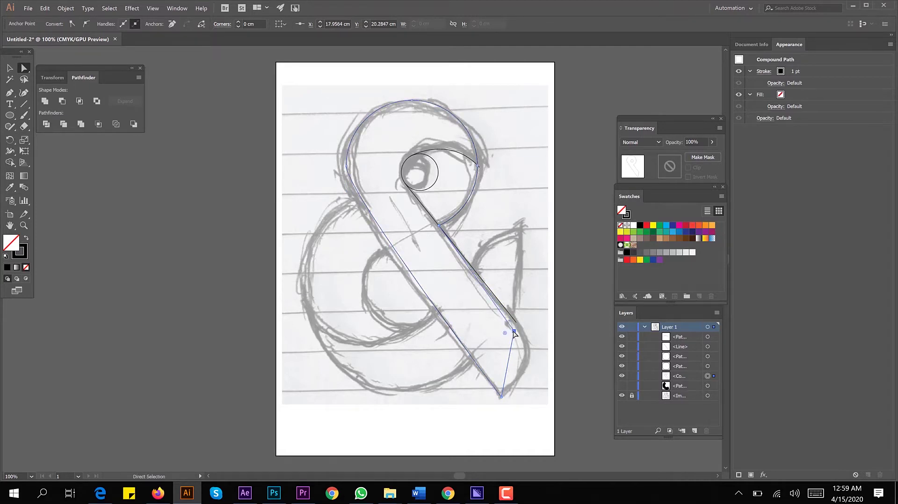
click(517, 325)
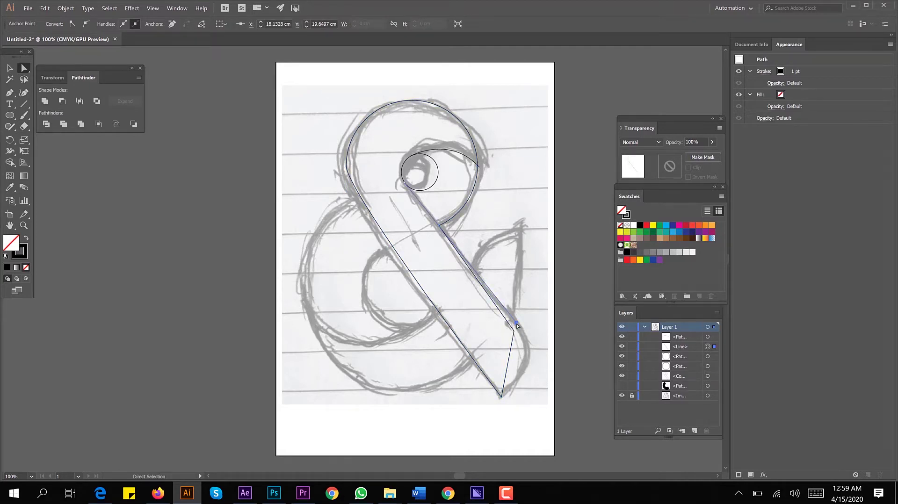
Curve the stem's lower-right edge outward by dragging its anchor
key(v)
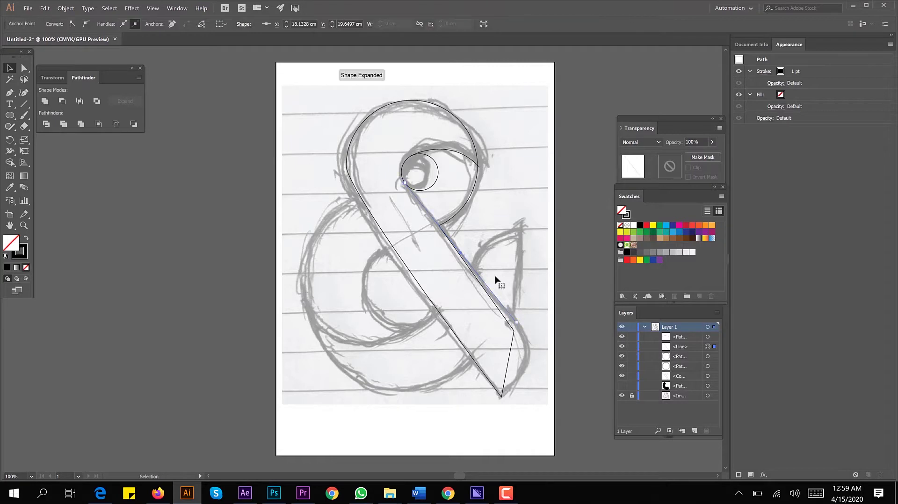
key(a)
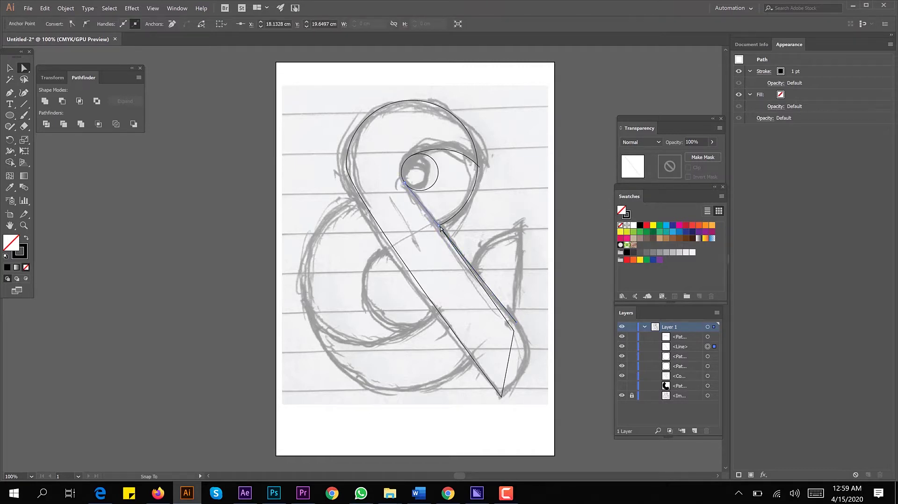
click(515, 340)
drag(515, 339, 524, 353)
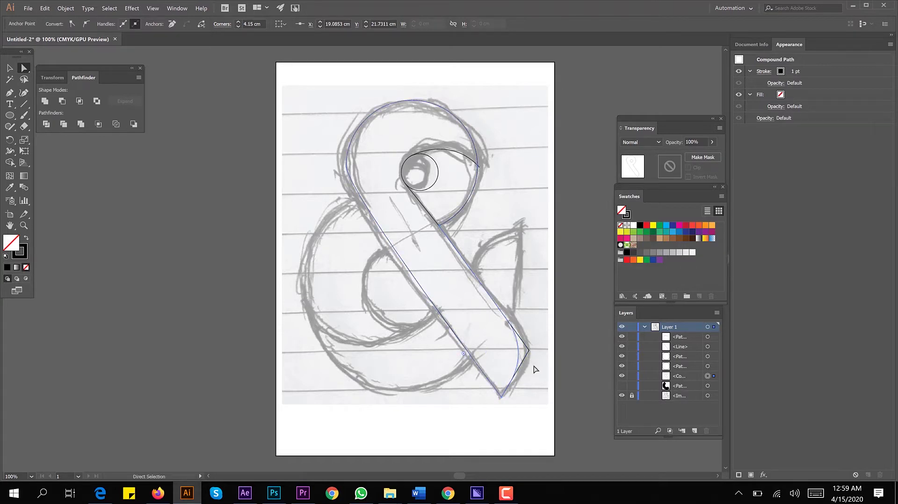
key(v)
click(532, 314)
Adjust the diagonal line's upper end where it meets the inner circle
scroll(510, 314, up, 1)
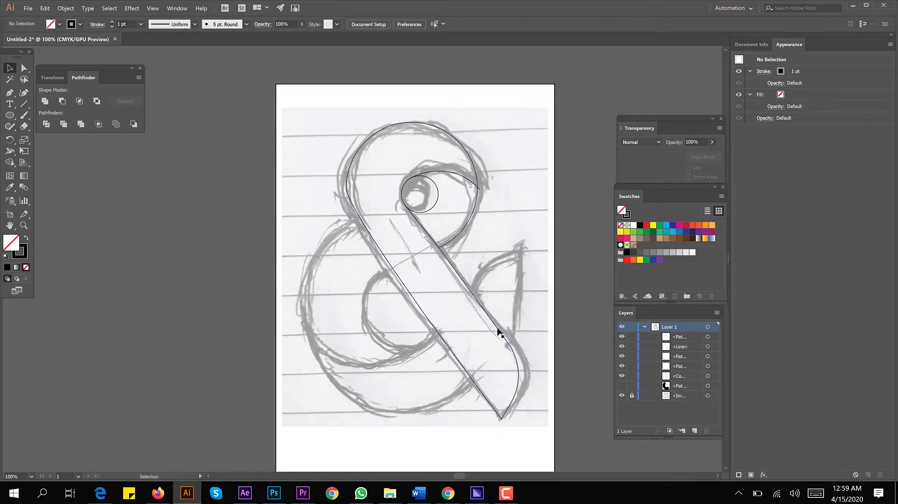
click(499, 332)
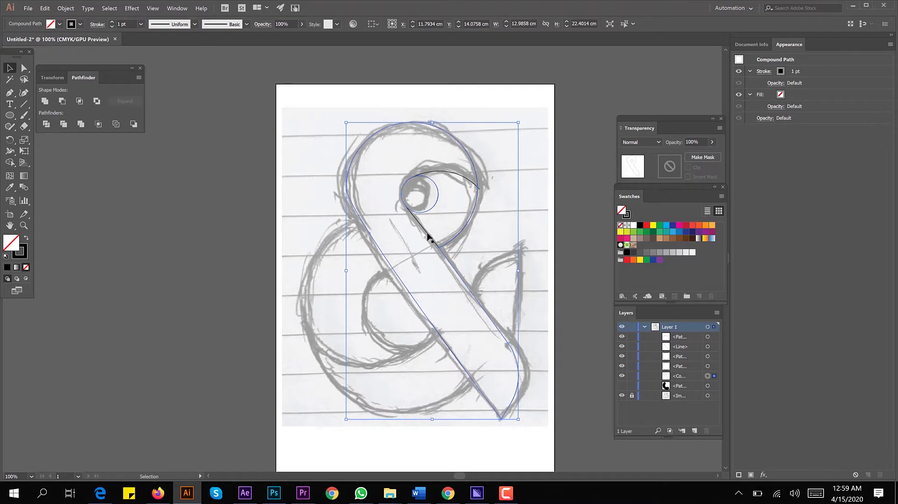
click(427, 234)
scroll(423, 213, up, 1)
key(a)
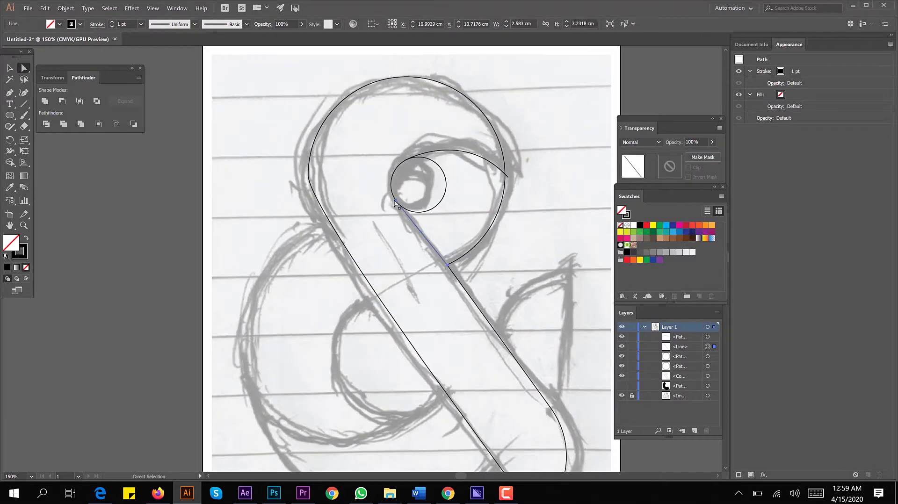
click(393, 195)
drag(391, 192, 392, 193)
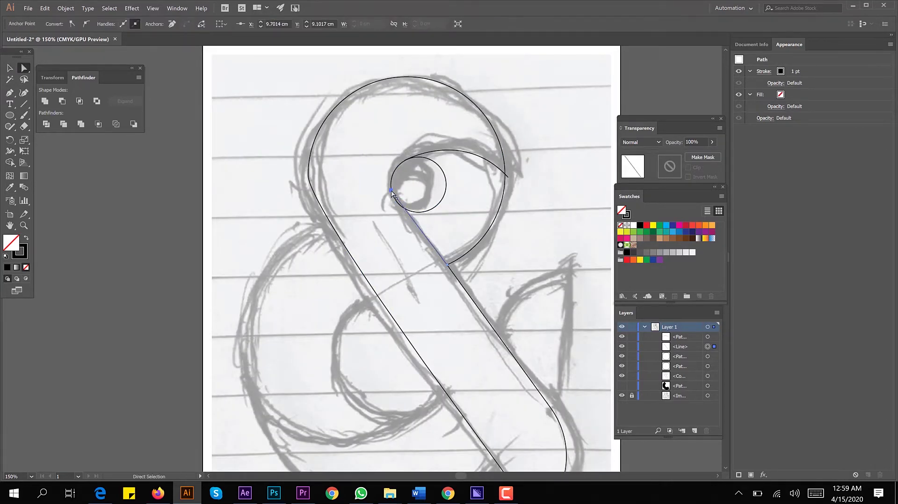
scroll(498, 279, down, 1)
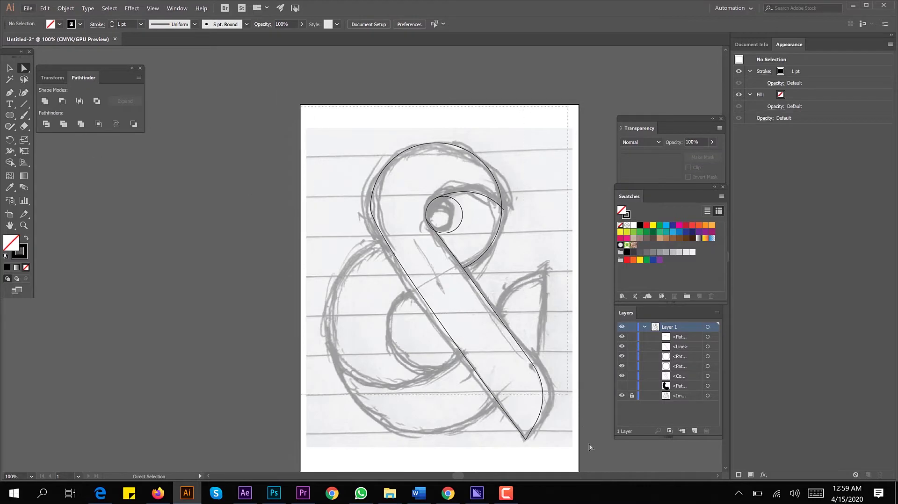
Select all shapes, then inspect anchor points on the loop's inner curve
key(ctrl+a)
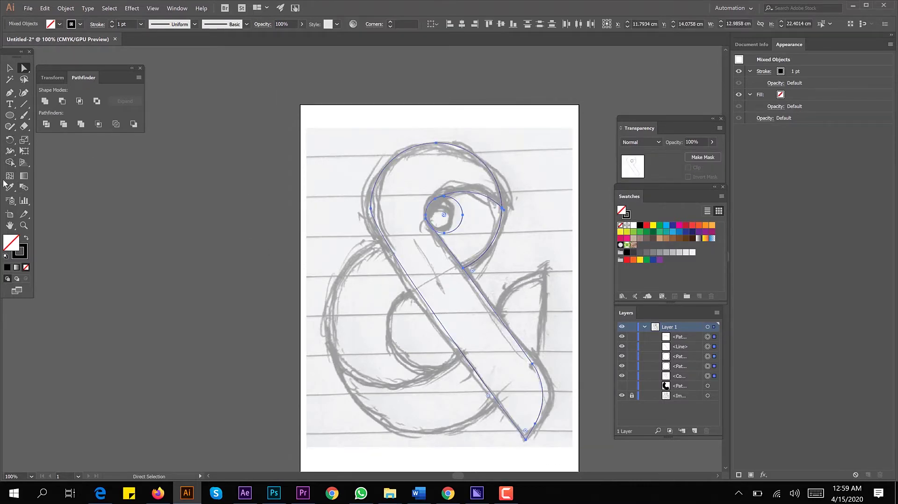
click(10, 163)
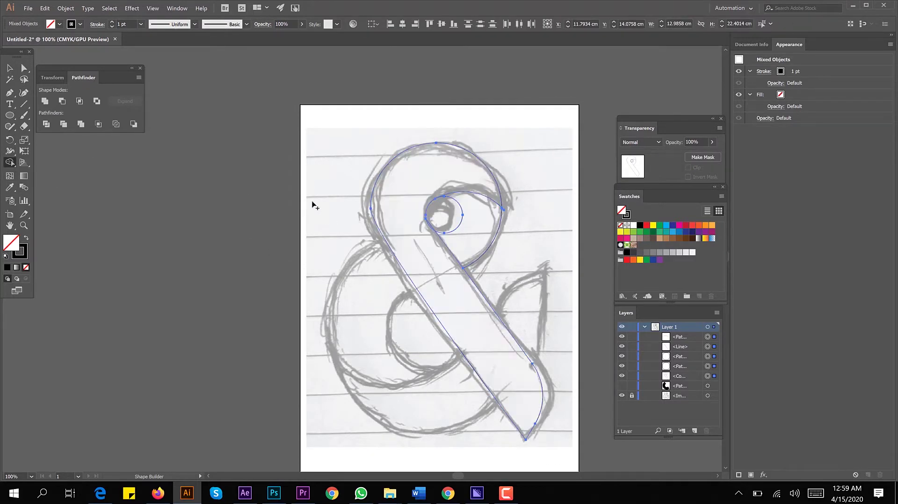
key(v)
scroll(462, 196, up, 2)
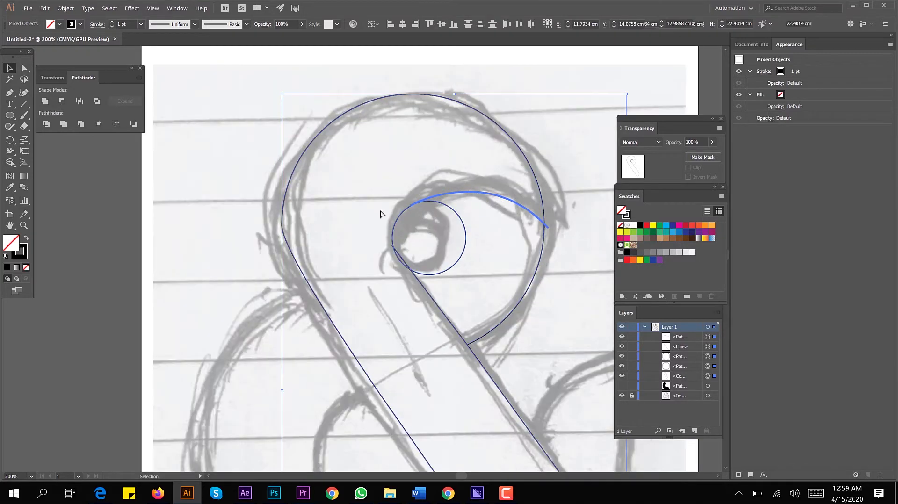
key(a)
click(367, 217)
click(411, 209)
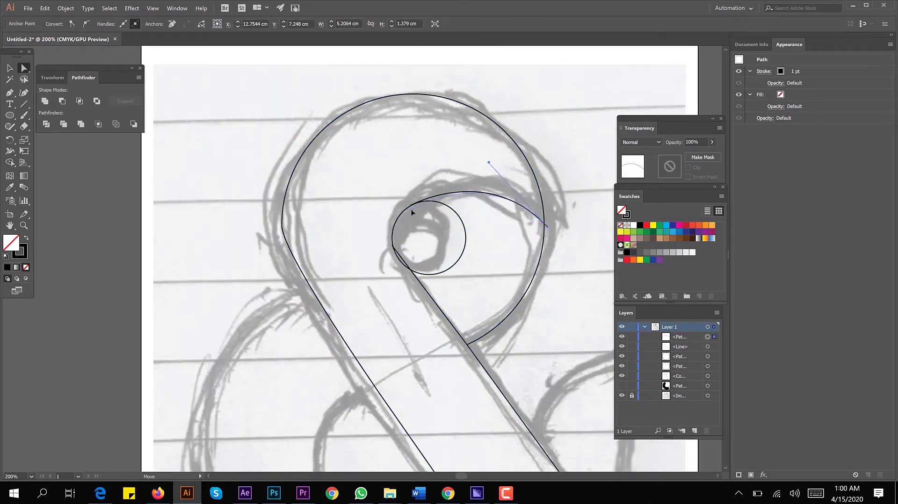
click(185, 237)
Merge the loop and diagonal stem regions with Shape Builder and fill them black
scroll(206, 227, down, 2)
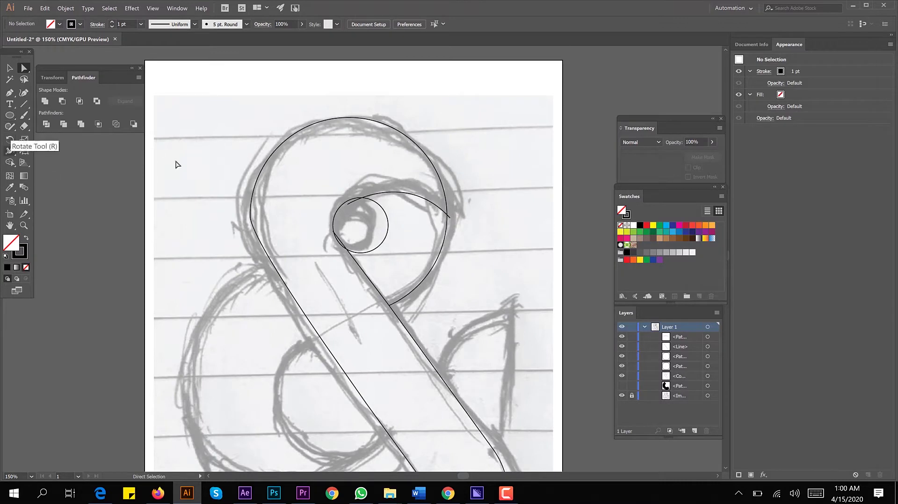
scroll(202, 157, down, 1)
key(ctrl+a)
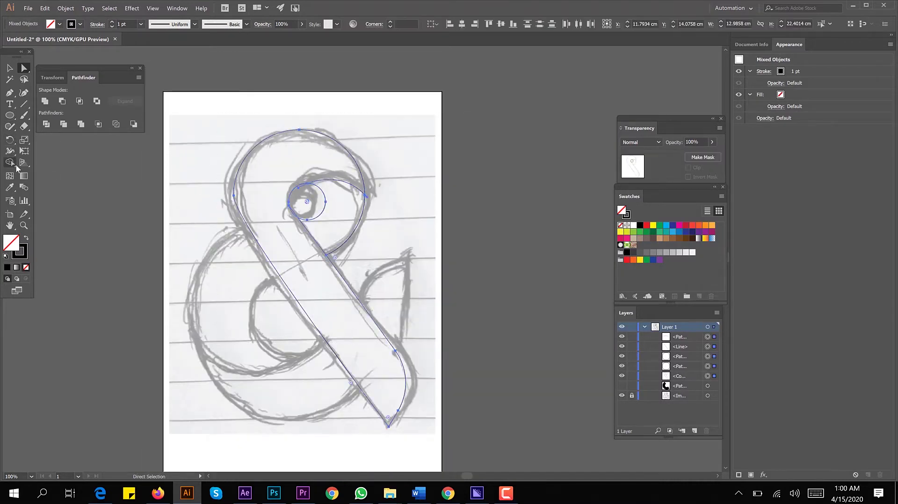
click(9, 163)
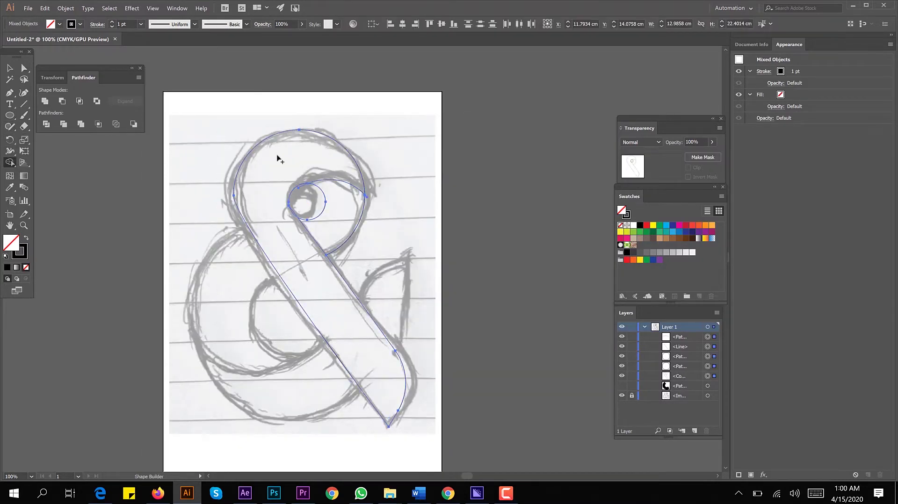
click(283, 163)
click(641, 225)
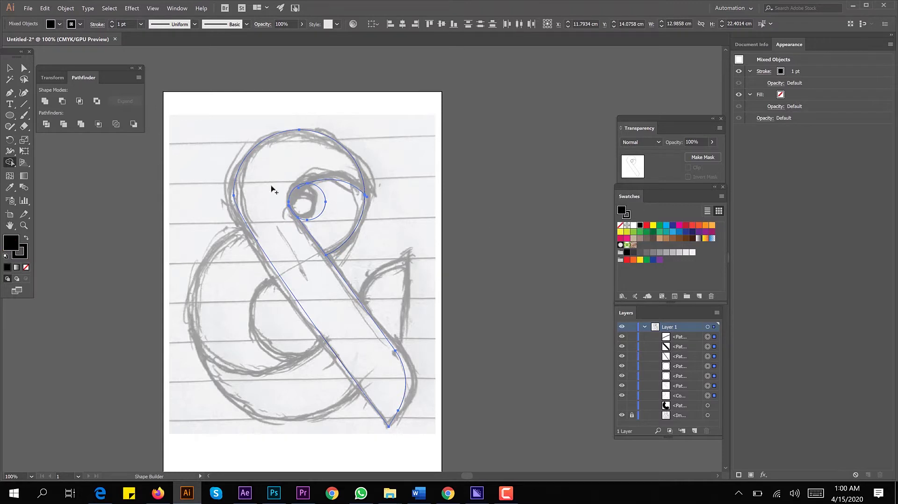
click(274, 190)
key(v)
click(159, 226)
Rebuild the loop with Shape Builder and fill the counter beside the small circle red
drag(159, 226, 183, 226)
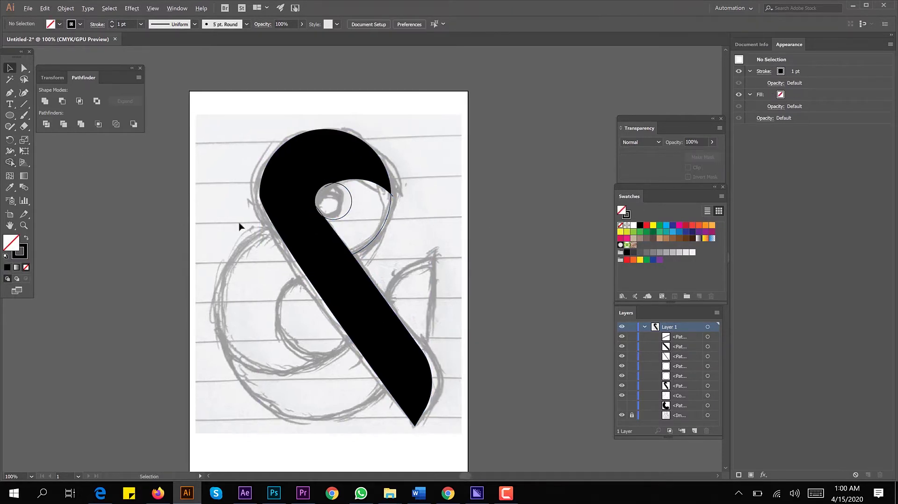
click(348, 195)
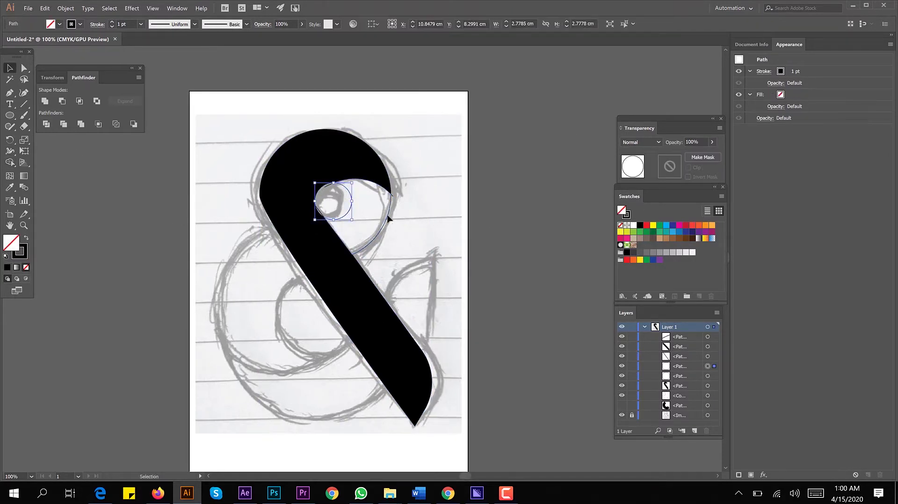
click(389, 217)
scroll(388, 216, up, 2)
scroll(313, 215, down, 1)
scroll(232, 216, down, 1)
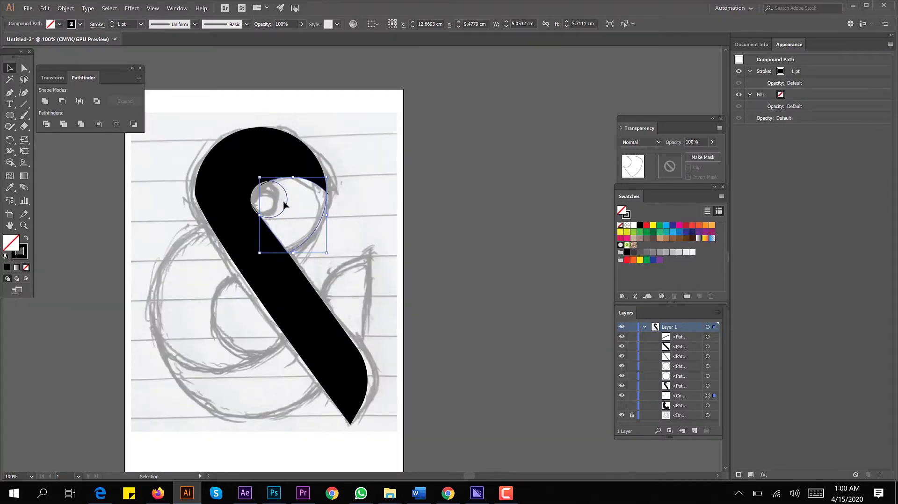
click(9, 161)
click(302, 203)
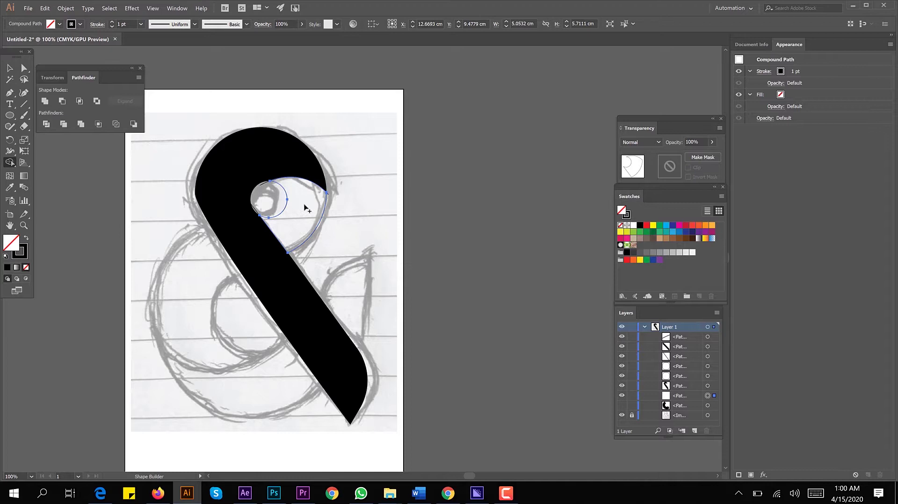
click(647, 225)
click(308, 213)
key(v)
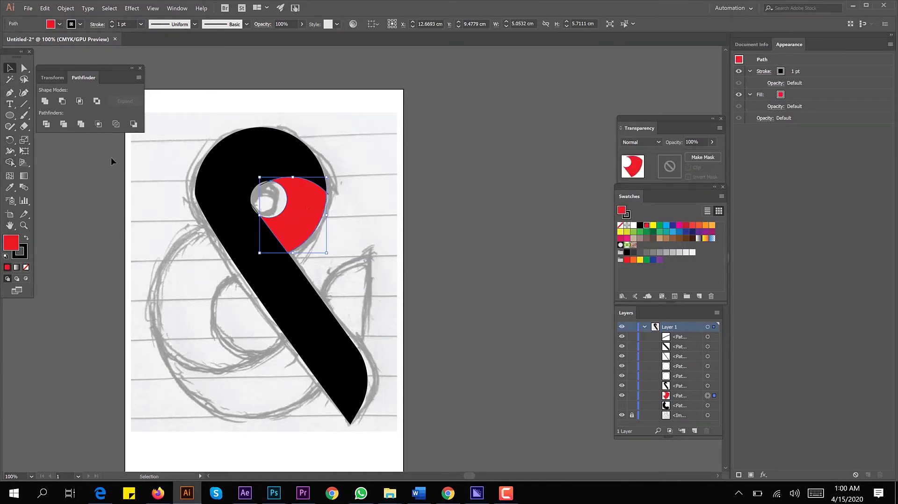
click(112, 162)
Make the hidden lower bowl visible in Layers and select the black diagonal shape
scroll(180, 226, left, 1)
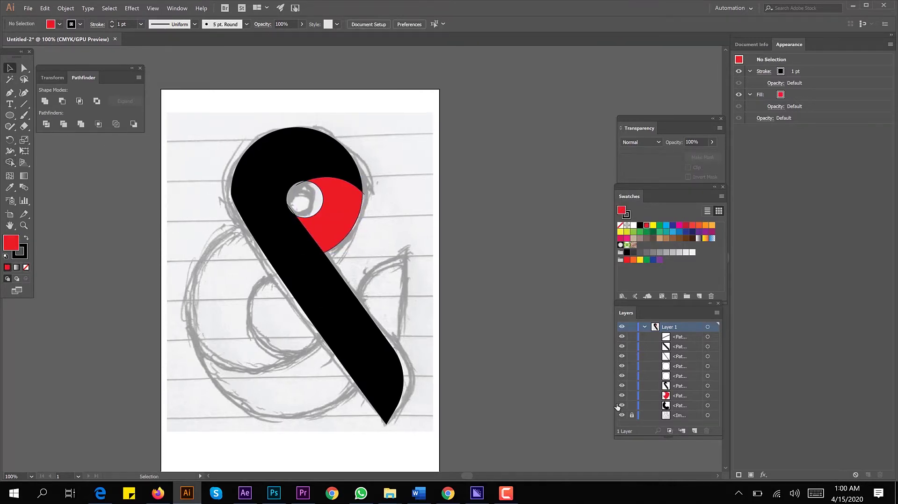
click(622, 405)
scroll(296, 237, up, 1)
click(297, 237)
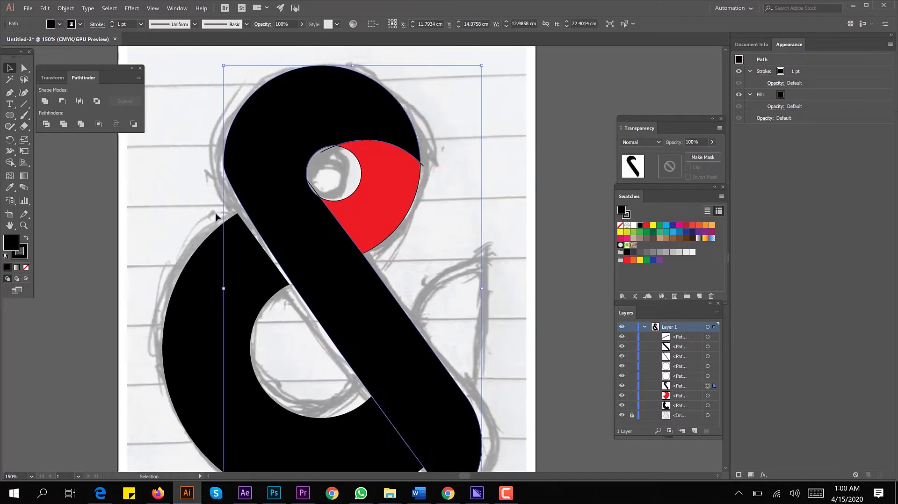
scroll(250, 237, down, 1)
Finish the magenta tail path with a curved top edge
scroll(228, 270, up, 1)
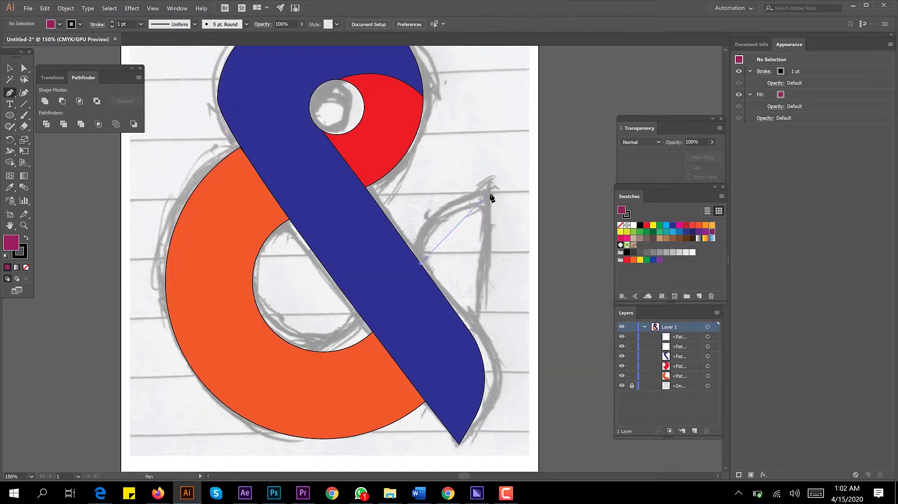
drag(556, 194, 575, 181)
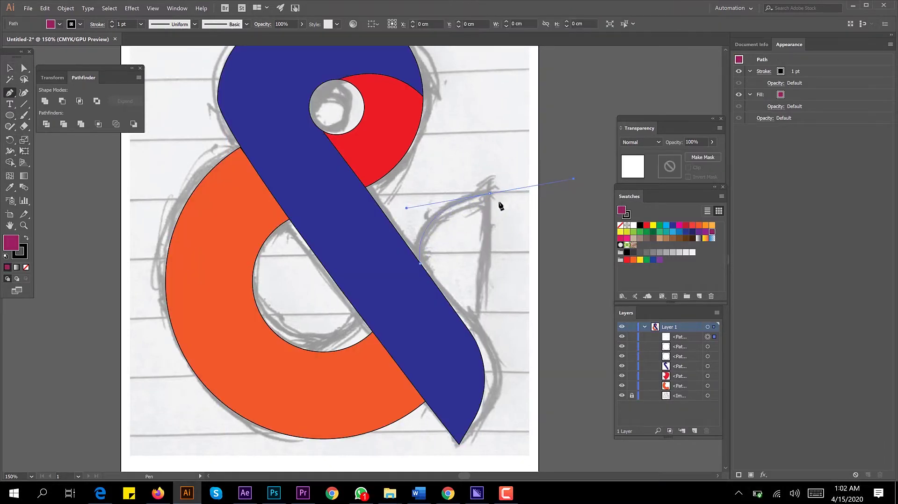
drag(490, 194, 478, 369)
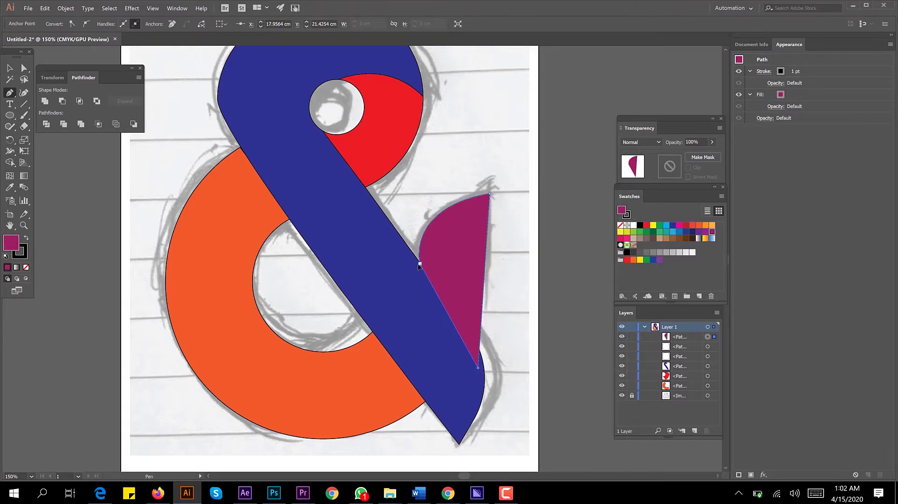
key(v)
Remove the tail's stroke, arrange it just above the sketch image, and nudge it into place
key(slash)
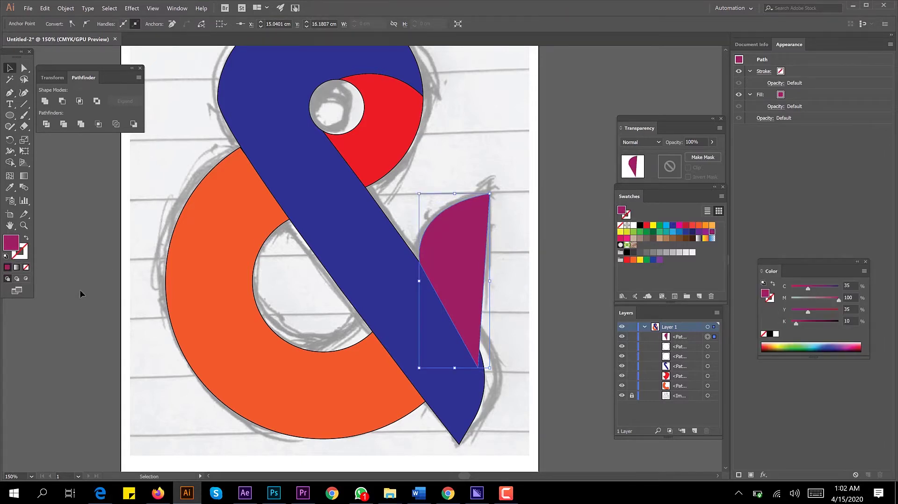
key(ctrl+bracketleft)
key(ctrl+bracketleft)
key(ctrl+bracketleft)
key(ctrl+bracketleft)
key(ctrl+bracketleft)
key(ctrl+bracketleft)
key(ctrl+bracketright)
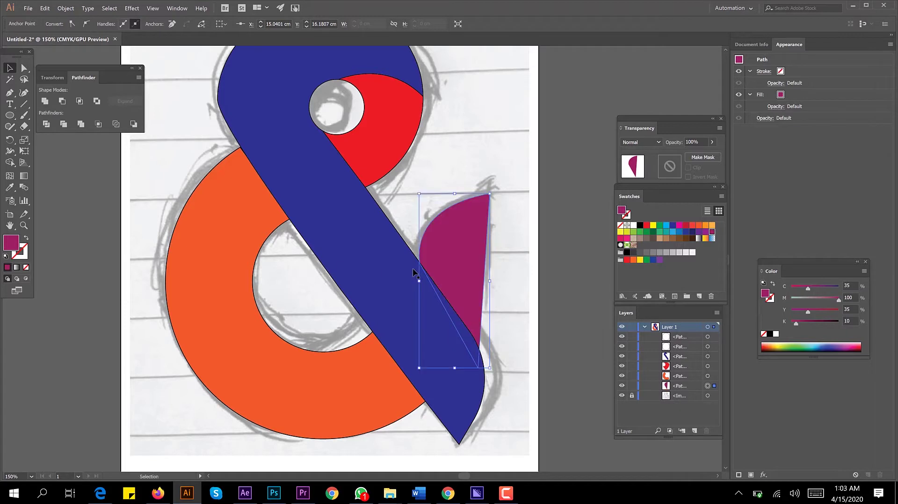
key(ctrl+minus)
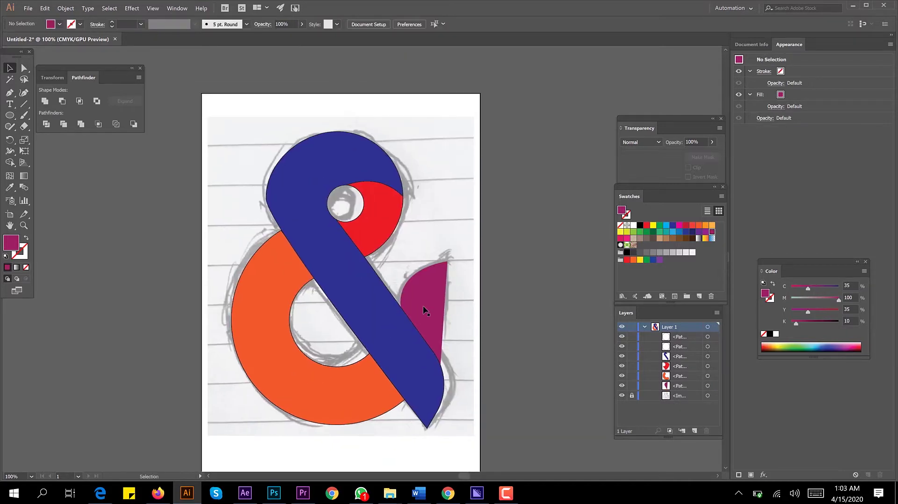
drag(428, 301, 428, 300)
click(475, 321)
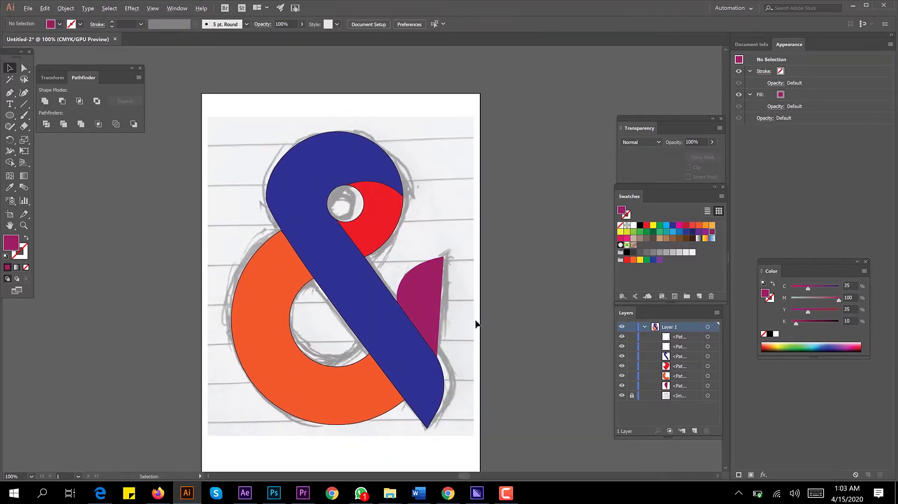
scroll(489, 316, down, 2)
scroll(493, 316, up, 2)
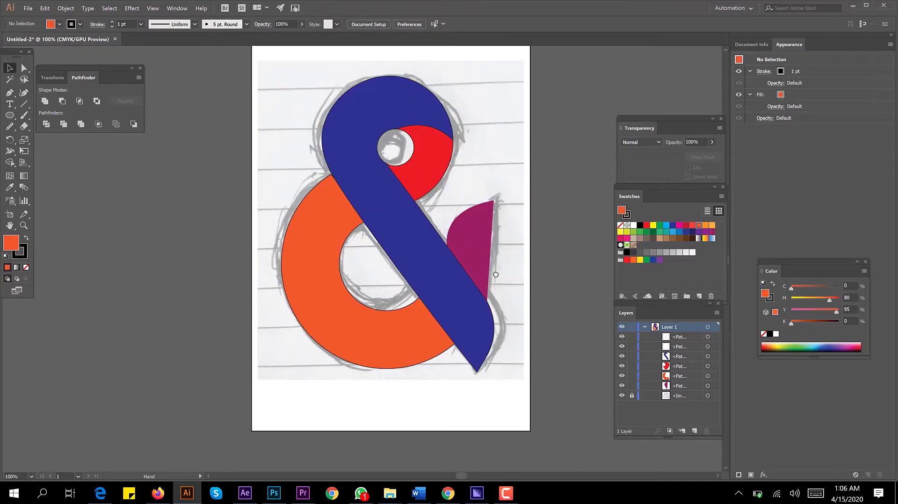
Select the orange bowl, magenta tail, and blue stem with red counter in turn
drag(496, 275, 503, 283)
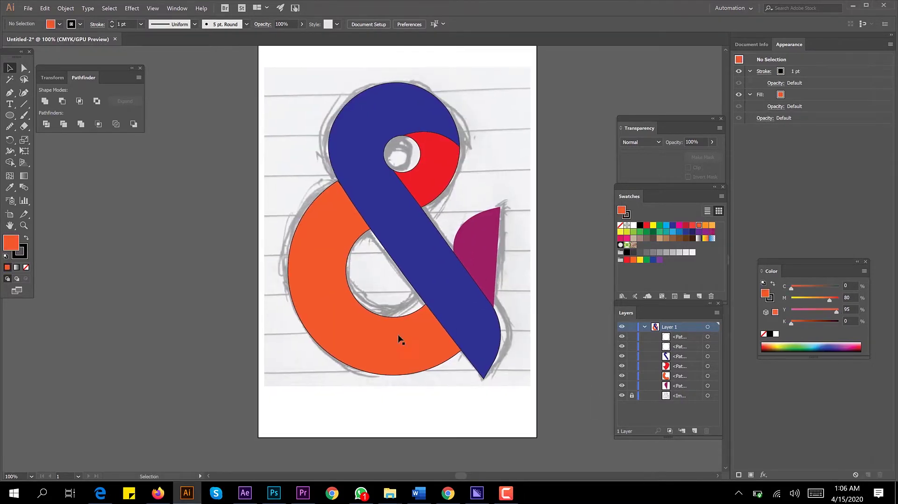
click(357, 341)
click(469, 239)
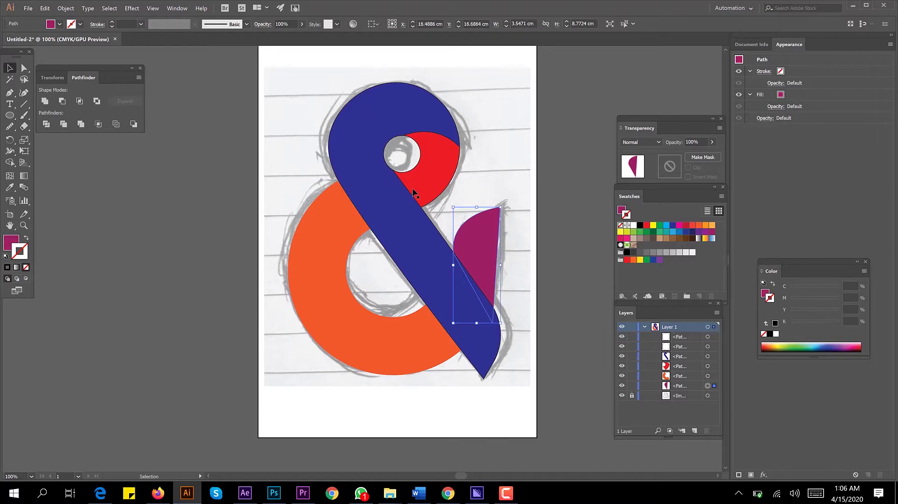
drag(462, 178, 421, 140)
click(143, 254)
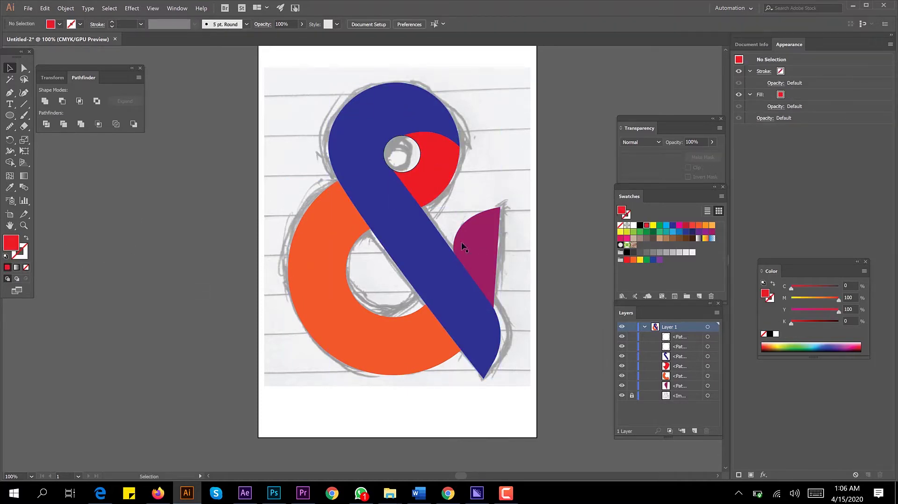
Draw a large black circle over the bowl and select it with the bowl
click(9, 115)
drag(269, 214, 463, 363)
key(v)
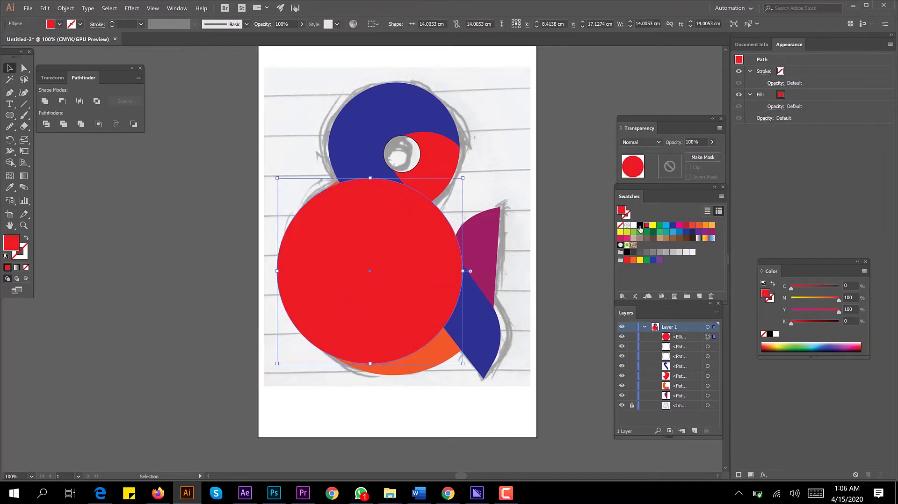
click(640, 225)
drag(362, 308, 351, 287)
shift+click(412, 357)
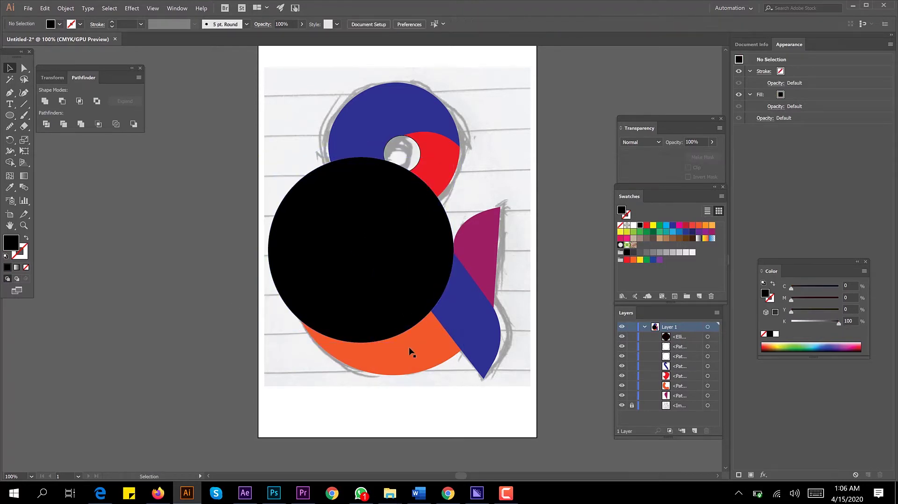
Cut a black crescent from circle and bowl copies with Exclude and place it under the bowl
drag(417, 256, 178, 271)
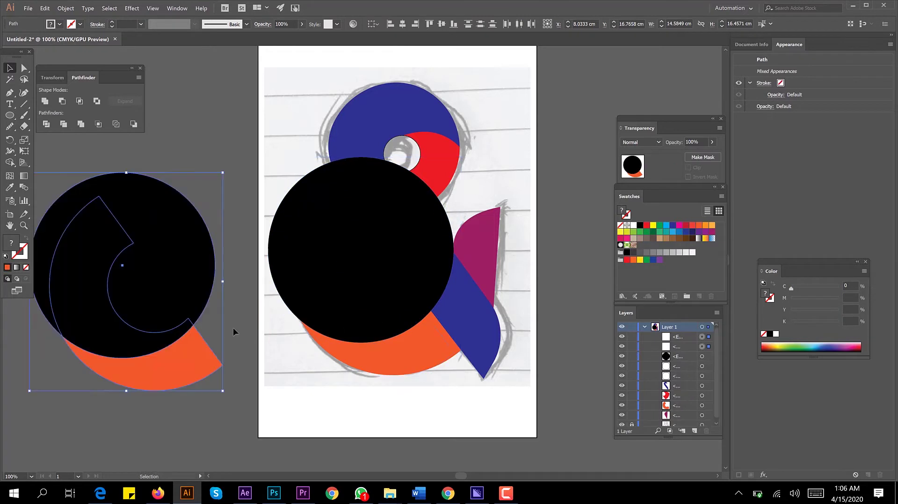
click(80, 102)
key(ctrl+z)
click(97, 101)
right_click(116, 200)
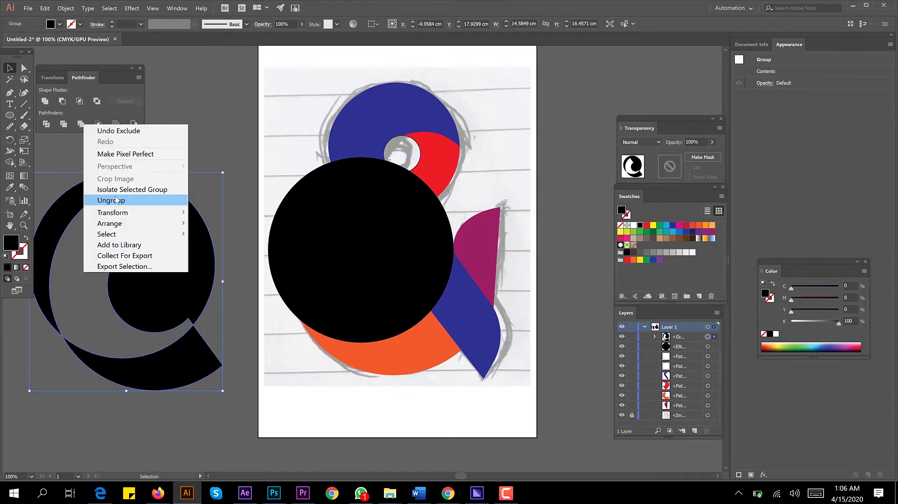
click(116, 201)
click(173, 223)
key(Delete)
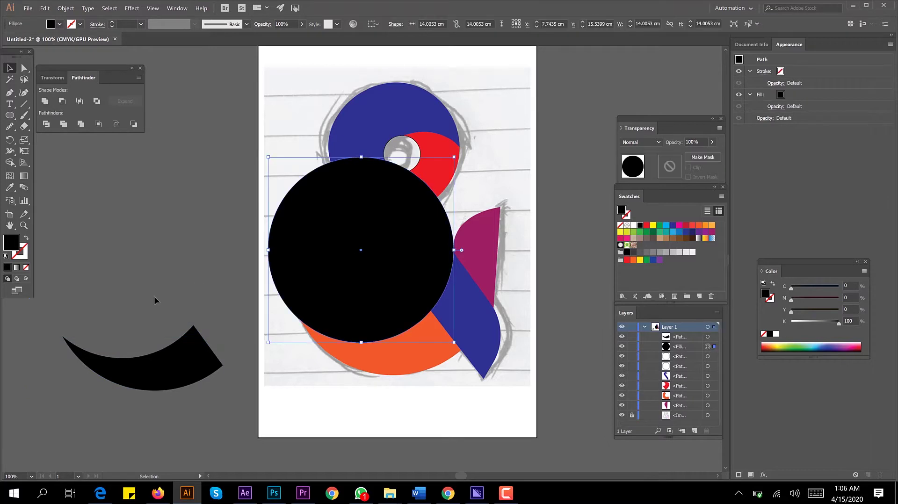
key(Delete)
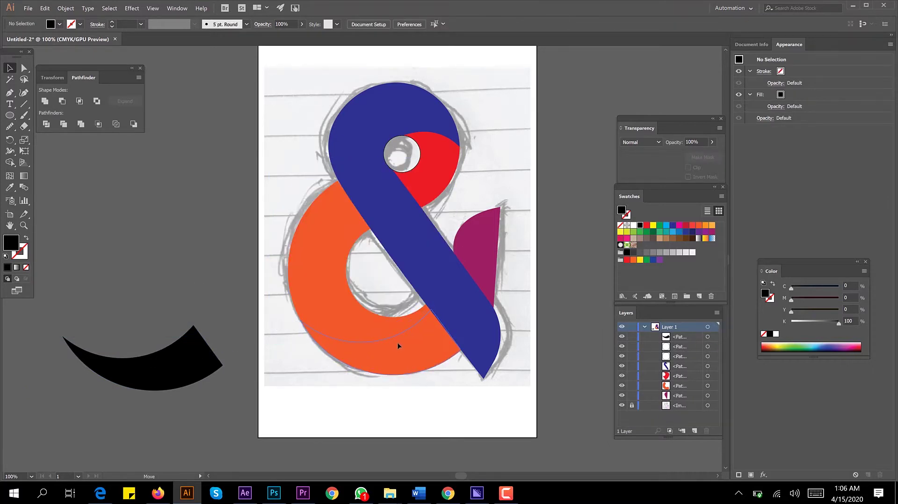
drag(398, 346, 397, 344)
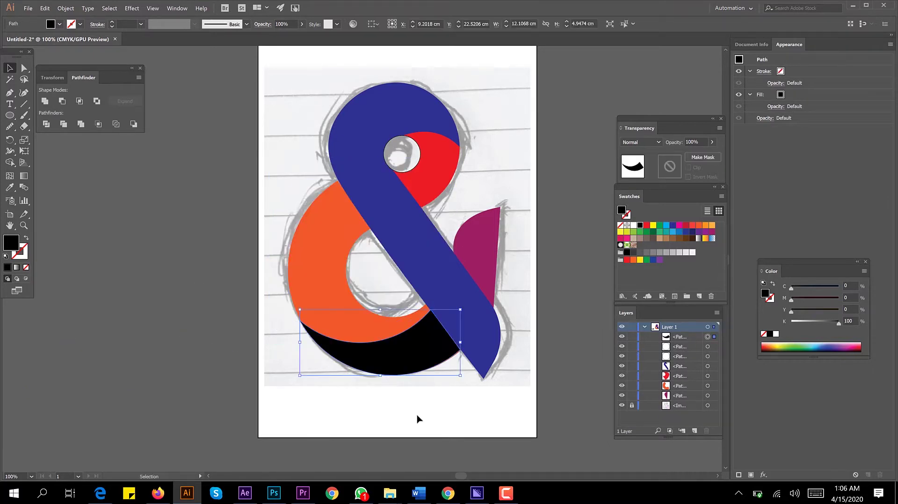
click(418, 417)
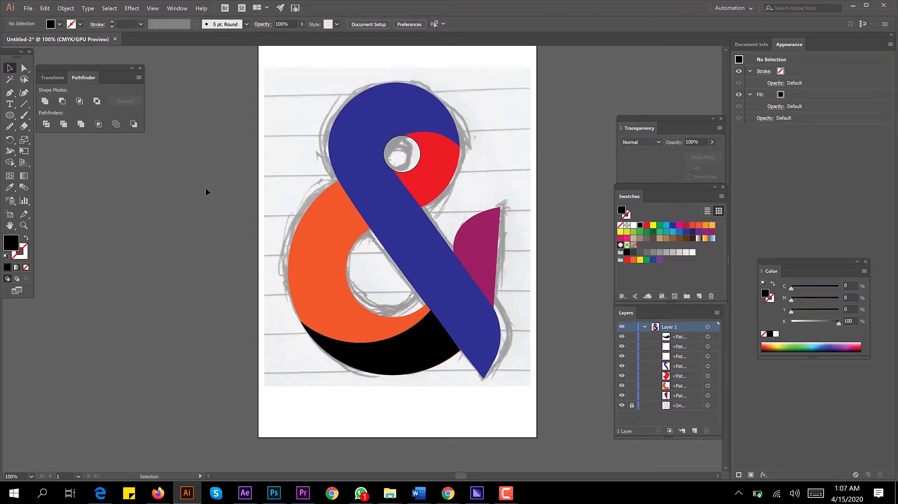
click(383, 318)
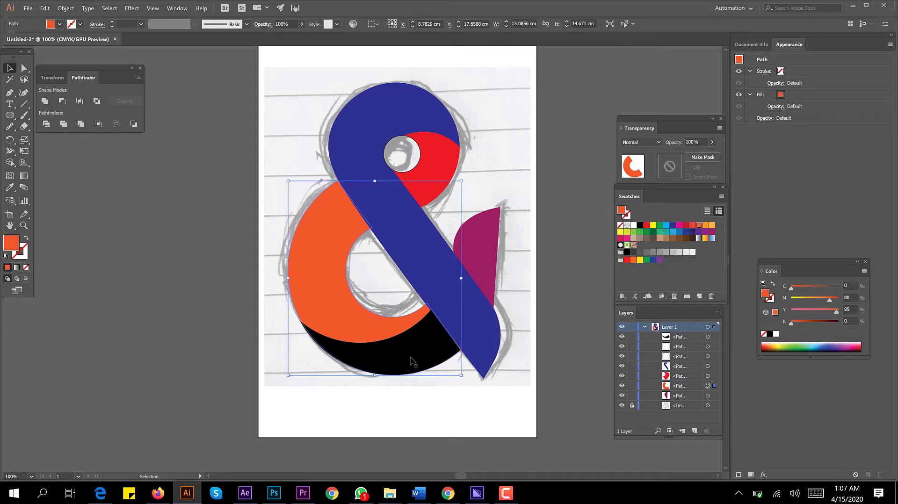
click(435, 340)
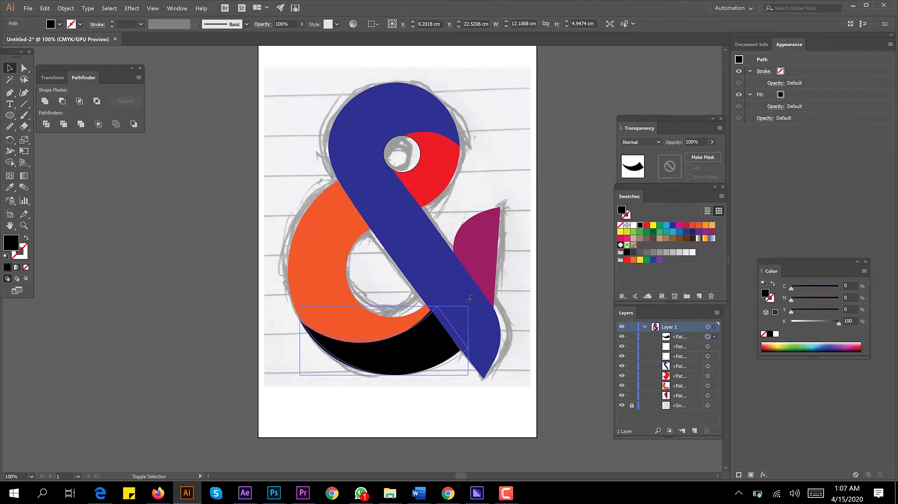
key(a)
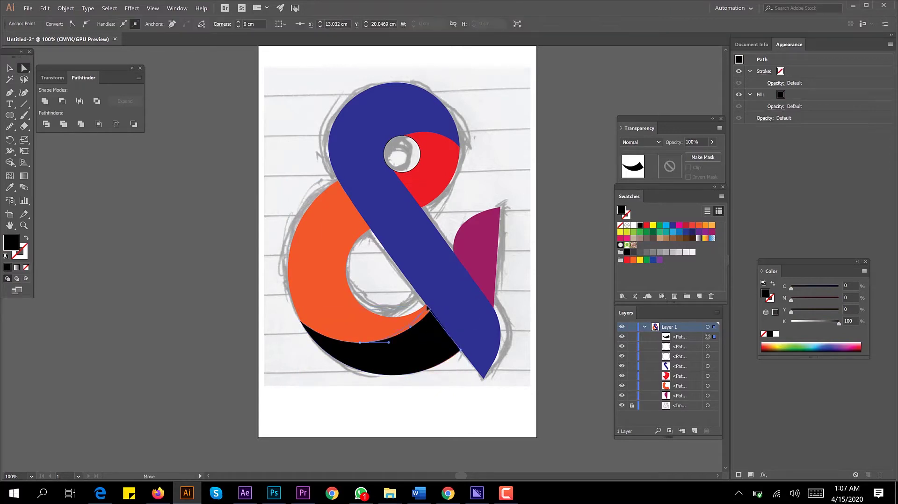
click(444, 373)
drag(443, 406, 452, 404)
click(427, 351)
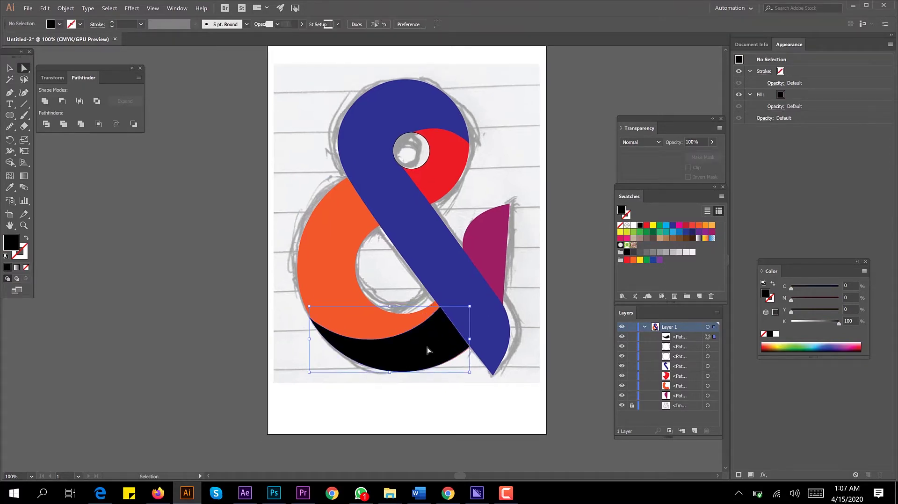
scroll(427, 346, up, 2)
key(v)
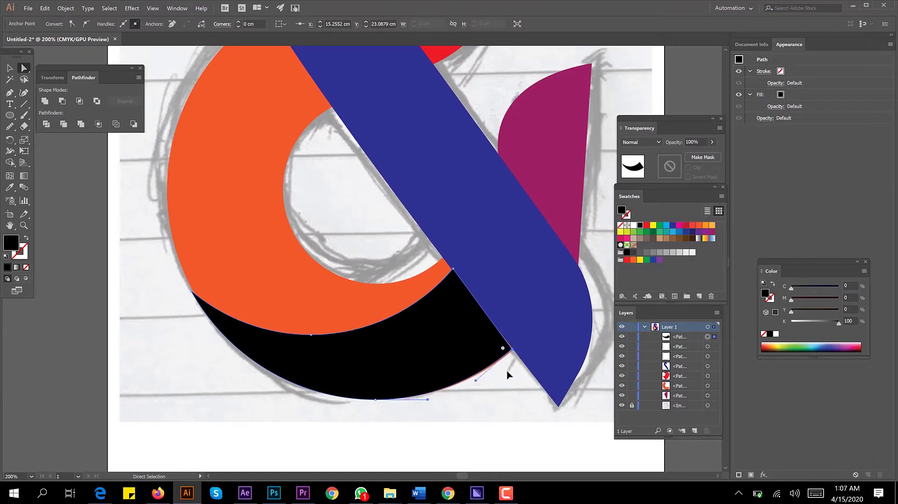
scroll(492, 374, up, 2)
click(456, 328)
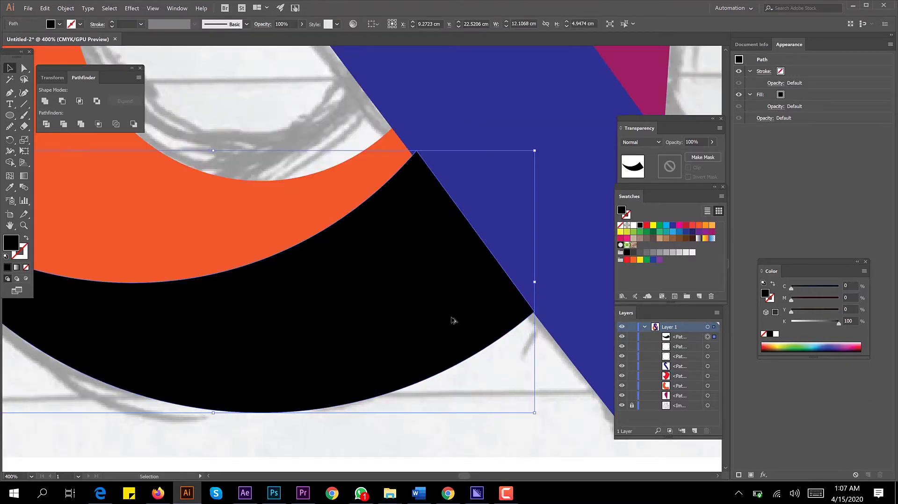
scroll(451, 321, down, 3)
click(458, 392)
scroll(457, 391, down, 2)
scroll(422, 155, up, 1)
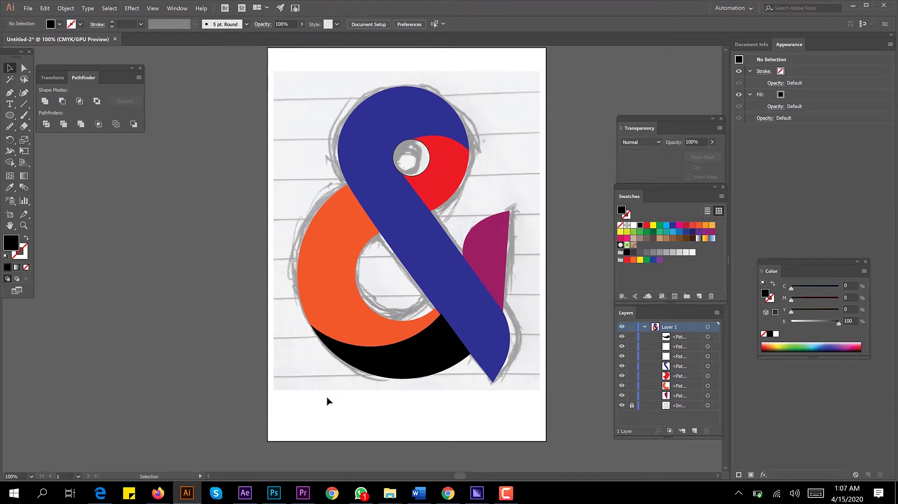
click(444, 354)
scroll(431, 353, up, 1)
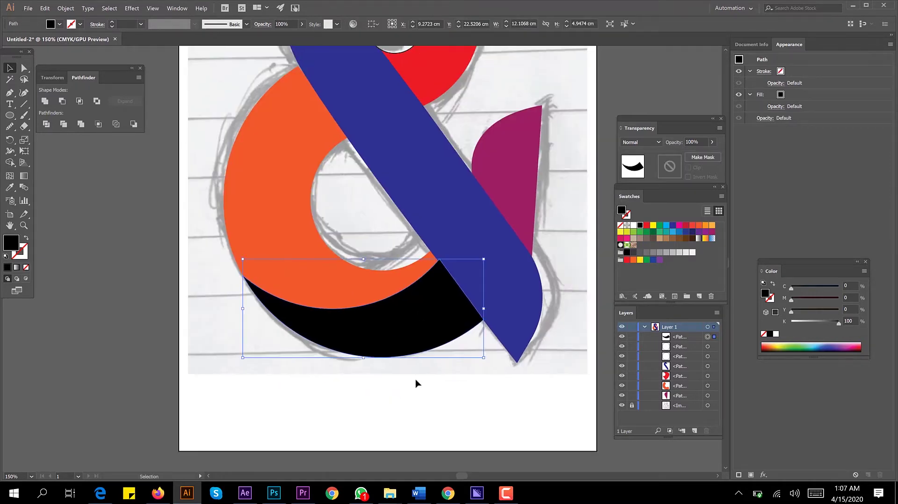
Fill the crescent with a linear gradient of purple, dark magenta and pink stops
click(177, 8)
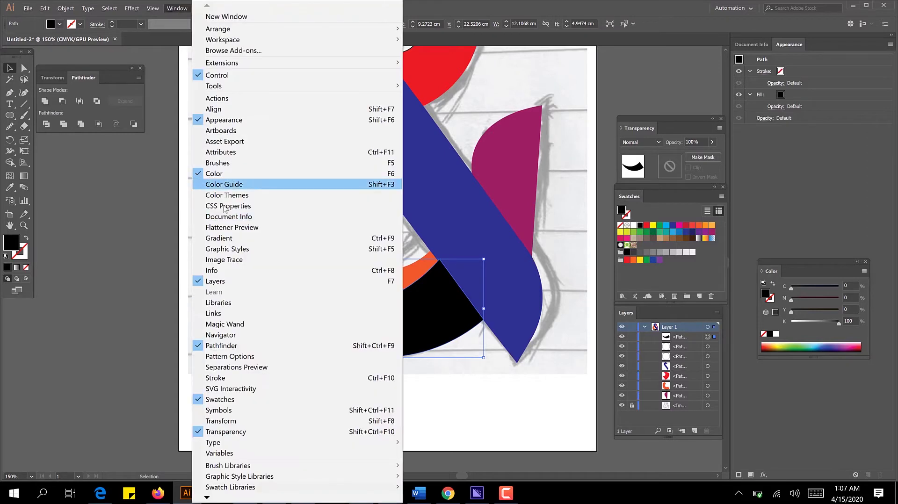
click(210, 237)
drag(532, 122, 556, 81)
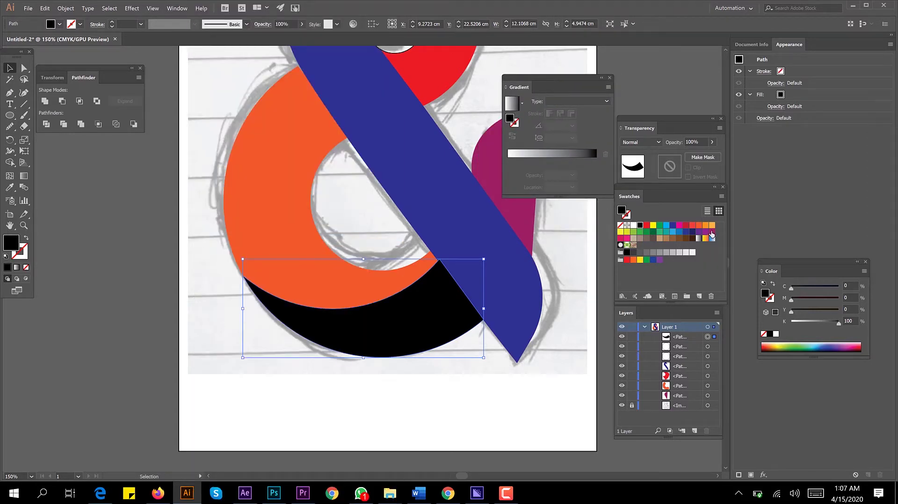
drag(705, 231, 505, 161)
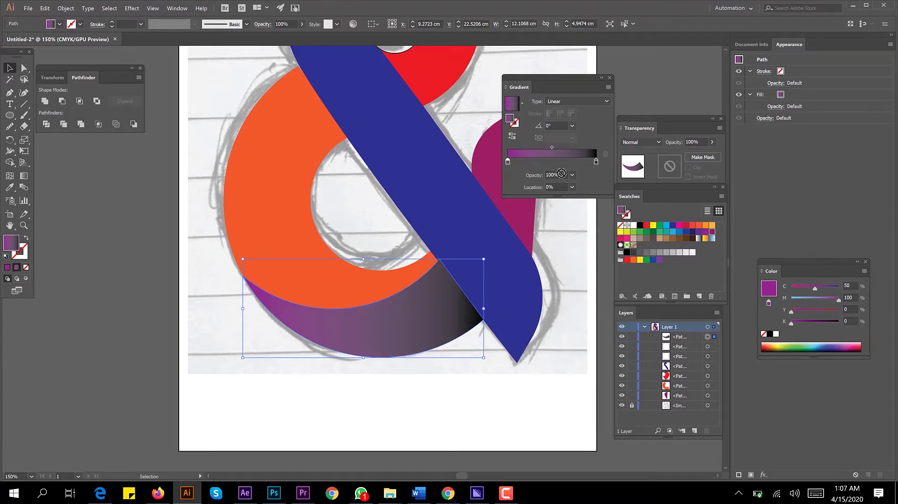
mouse_move(712, 231)
mouse_down()
mouse_move(596, 162)
mouse_move(546, 161)
mouse_up()
mouse_move(622, 239)
mouse_down()
mouse_move(596, 161)
mouse_move(552, 162)
mouse_up()
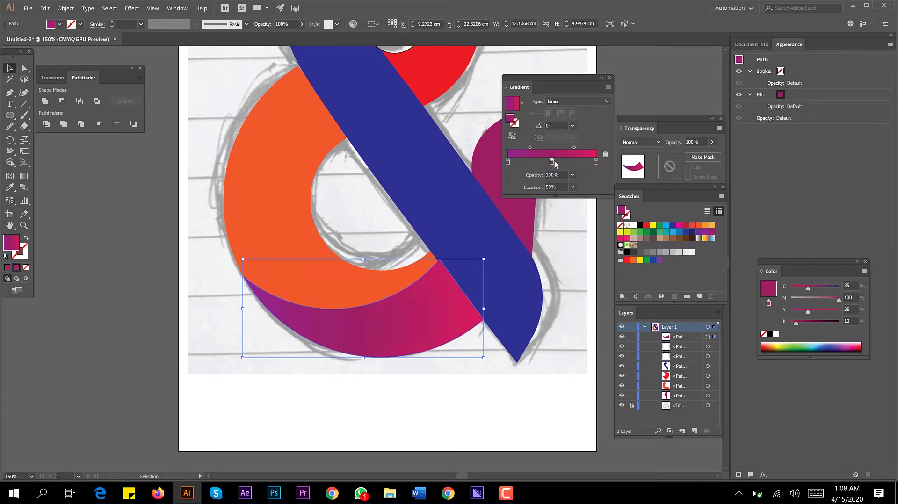
drag(573, 162, 569, 161)
Arrange the gradient arc so it sits above the orange bowl
key(ctrl+shift+a)
drag(452, 294, 431, 301)
click(431, 298)
key(ctrl+bracketleft)
key(ctrl+bracketleft)
key(ctrl+bracketleft)
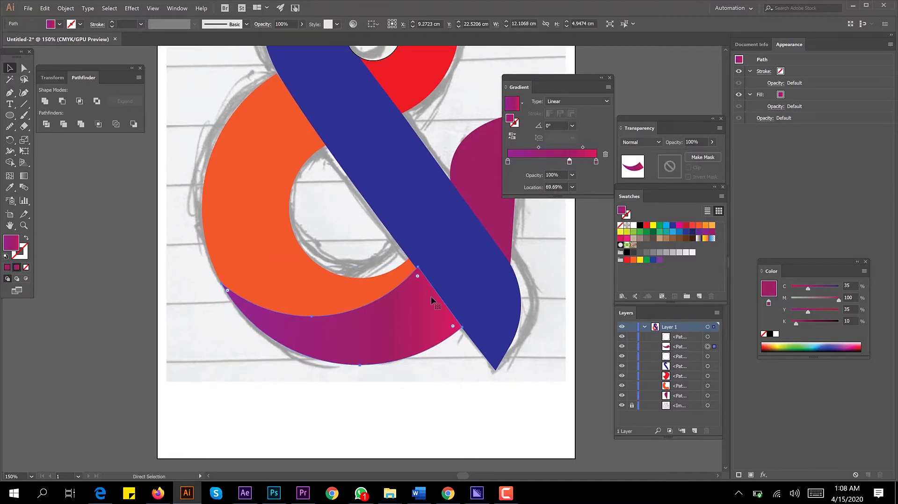
key(ctrl+bracketright)
key(ctrl+bracketright)
key(ctrl+bracketright)
key(v)
click(416, 403)
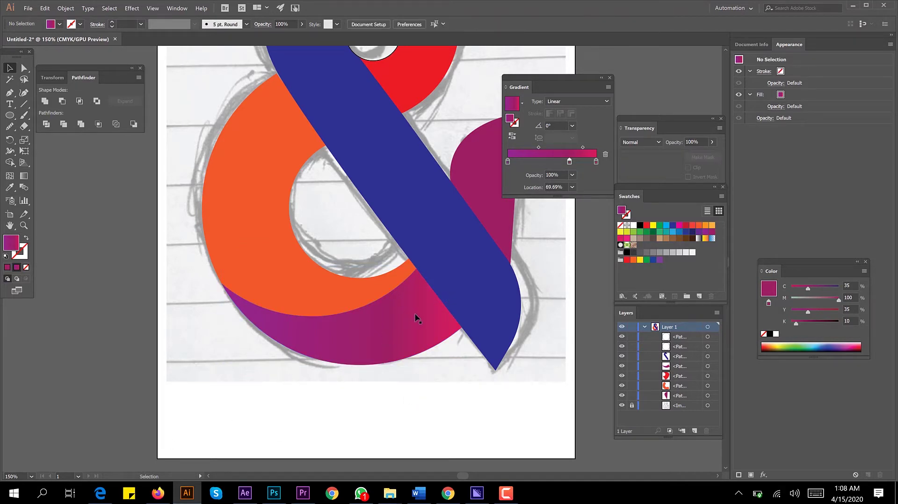
Draw a circle over the gradient arc and enlarge it to about 12.18 cm
click(398, 331)
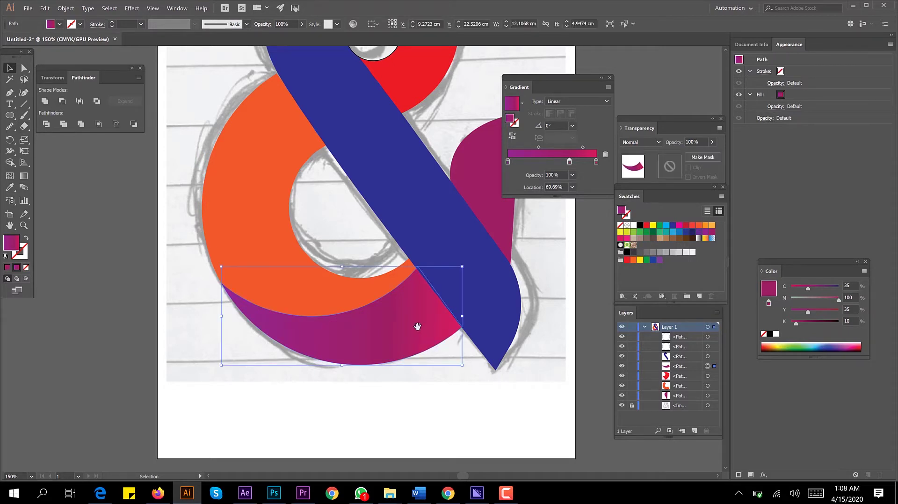
drag(418, 327, 420, 272)
key(l)
mouse_move(314, 184)
mouse_down()
mouse_move(415, 242)
mouse_move(441, 311)
mouse_up()
key(v)
drag(334, 245, 360, 237)
drag(246, 182, 220, 175)
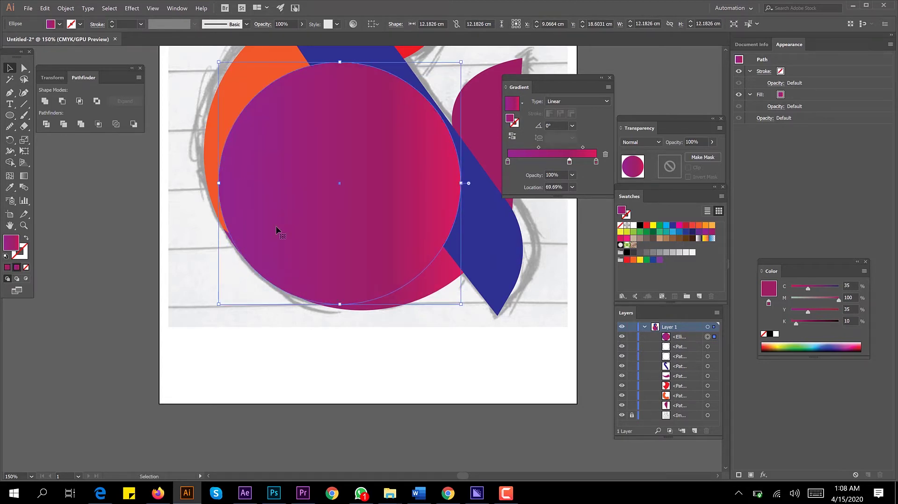
Exclude copies of circle and arc into a thin sliver, move it below the bowl, delete leftovers
shift+click(443, 280)
drag(341, 115, 174, 221)
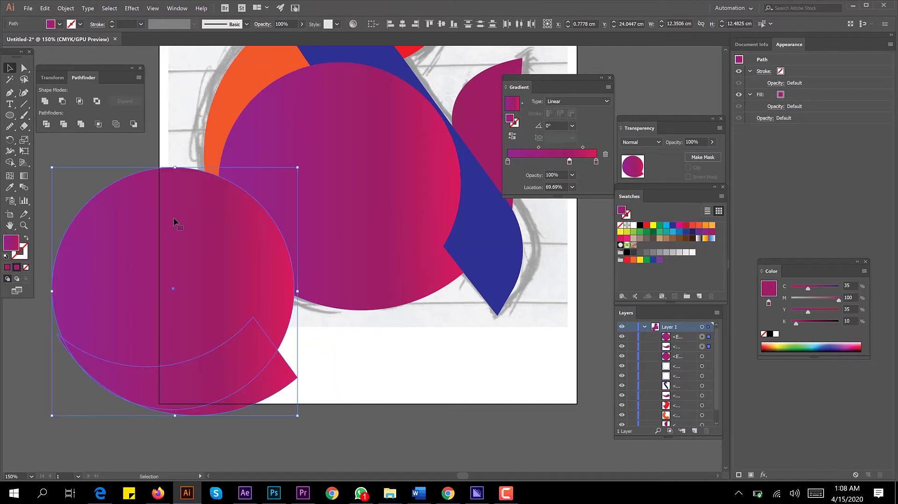
click(97, 102)
right_click(75, 161)
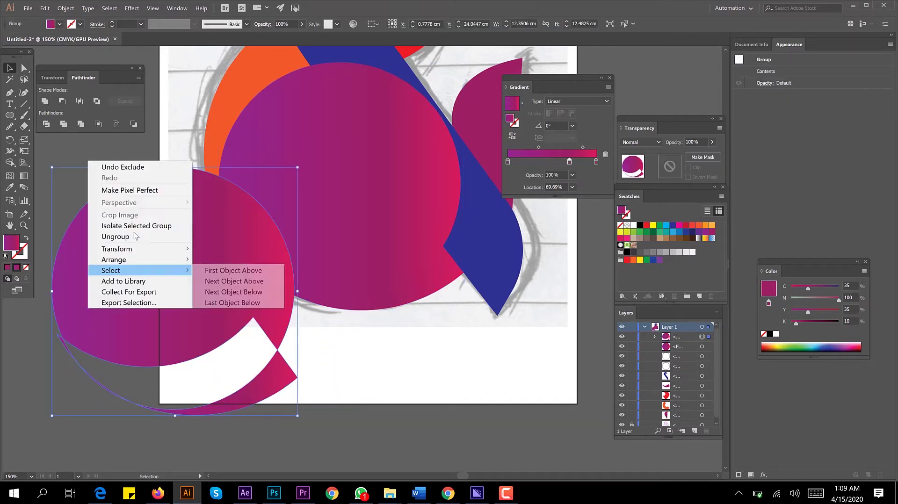
click(134, 237)
click(176, 231)
key(Delete)
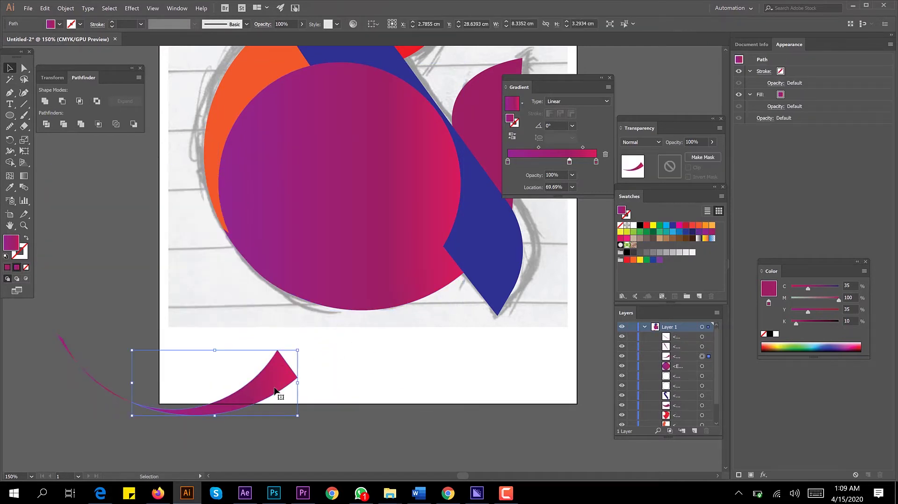
drag(281, 389, 411, 331)
click(398, 164)
key(Delete)
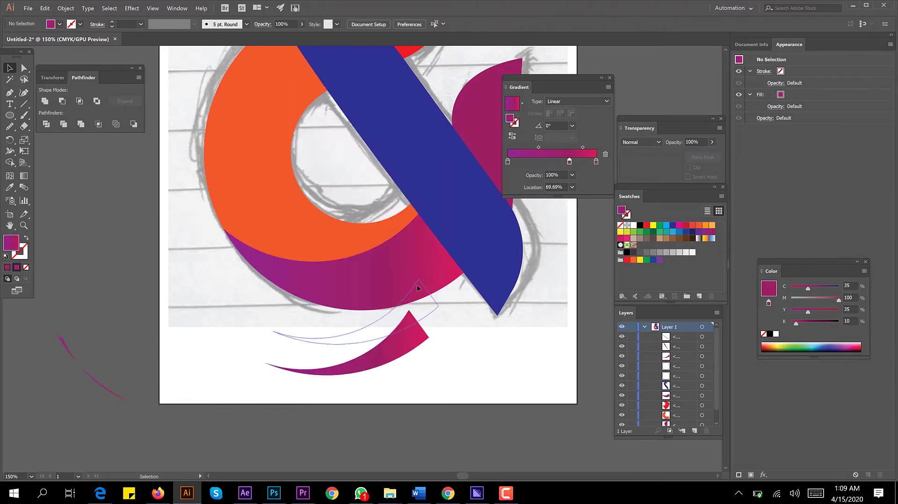
Move the thin crescent's middle gradient stop left and remove the extra stop
click(431, 281)
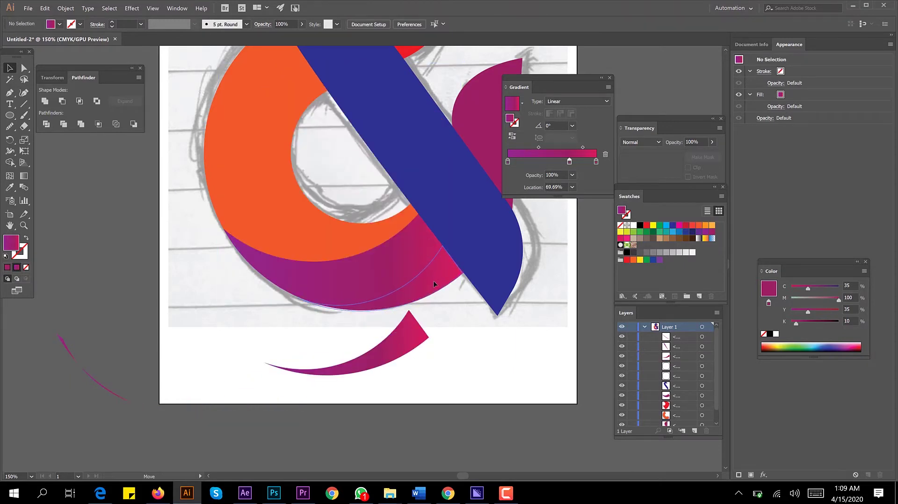
scroll(434, 284, up, 5)
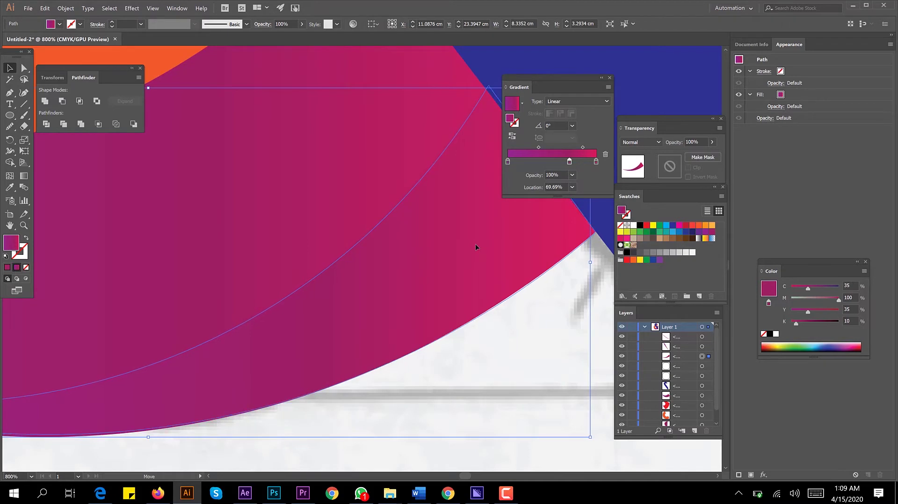
scroll(474, 246, down, 4)
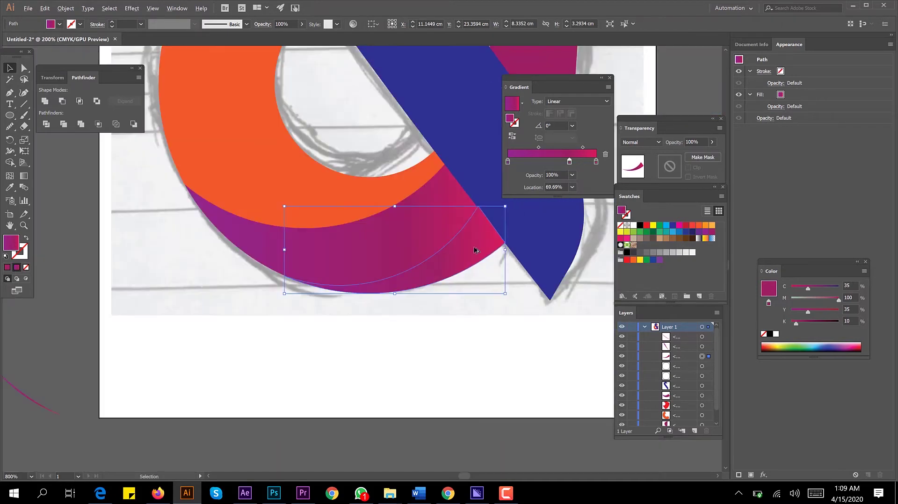
click(548, 246)
click(447, 258)
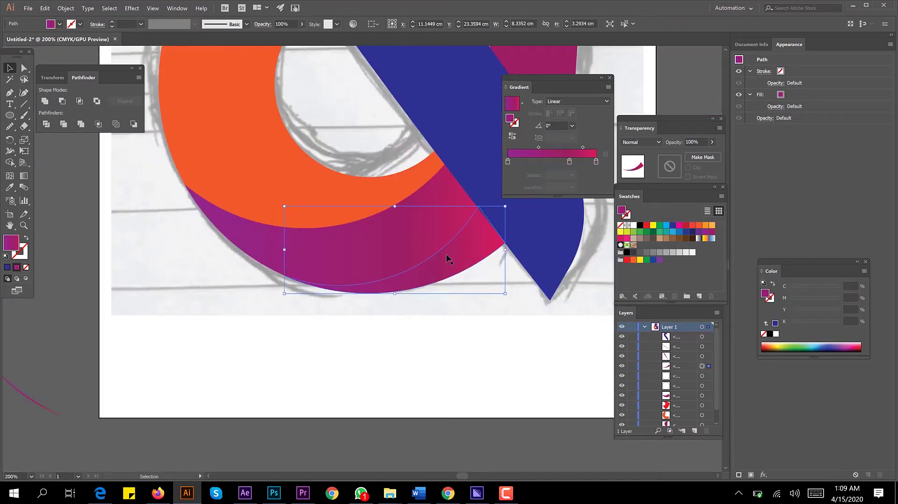
scroll(437, 328, up, 3)
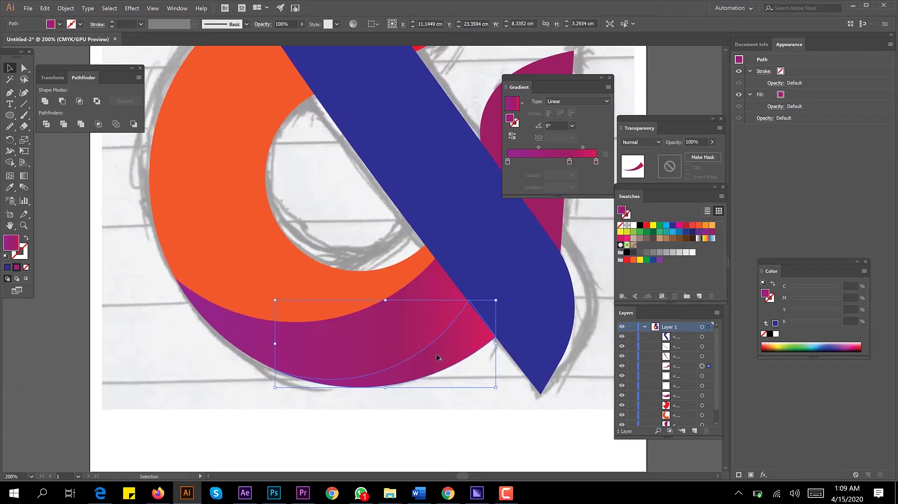
scroll(433, 374, down, 1)
drag(569, 163, 560, 162)
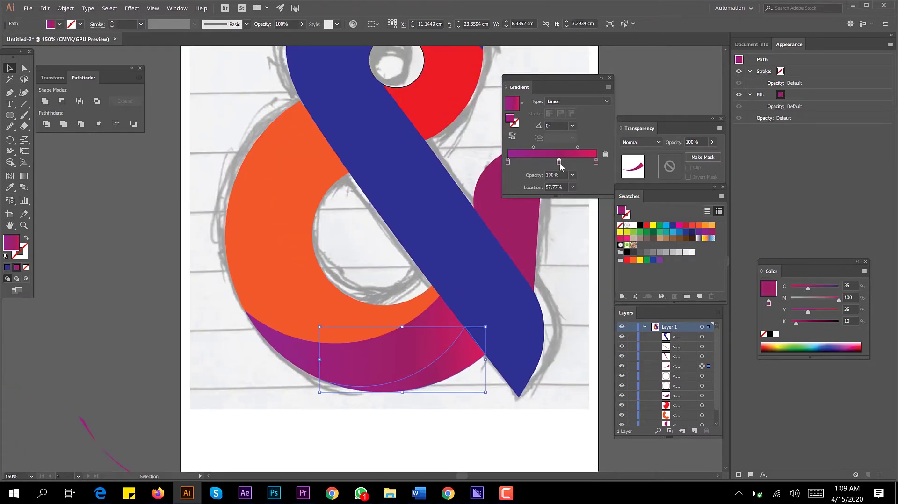
click(563, 162)
drag(560, 173, 560, 186)
Set the band's blend mode to Hard Light after trying Lighten
click(641, 142)
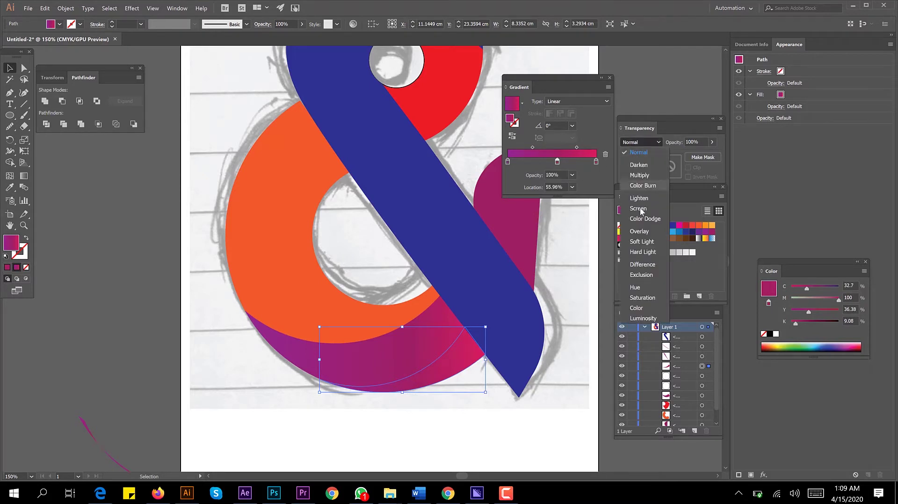
click(645, 243)
click(641, 142)
click(640, 198)
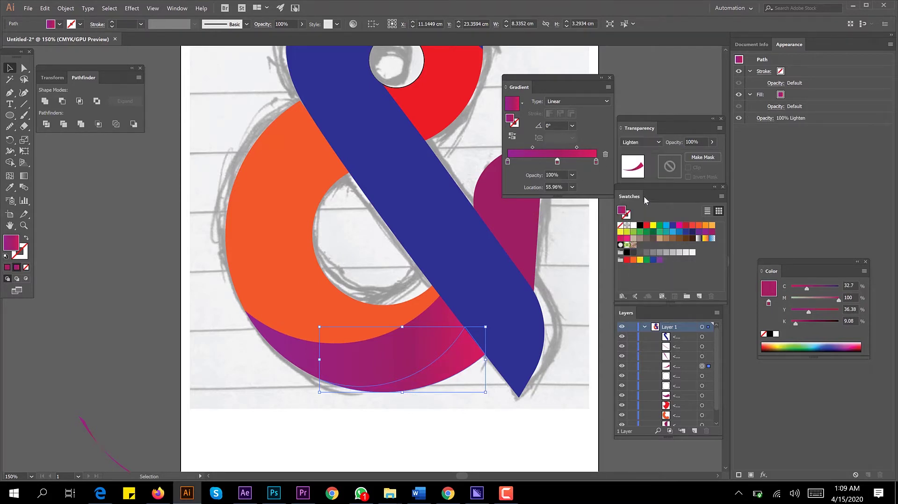
click(642, 142)
click(549, 403)
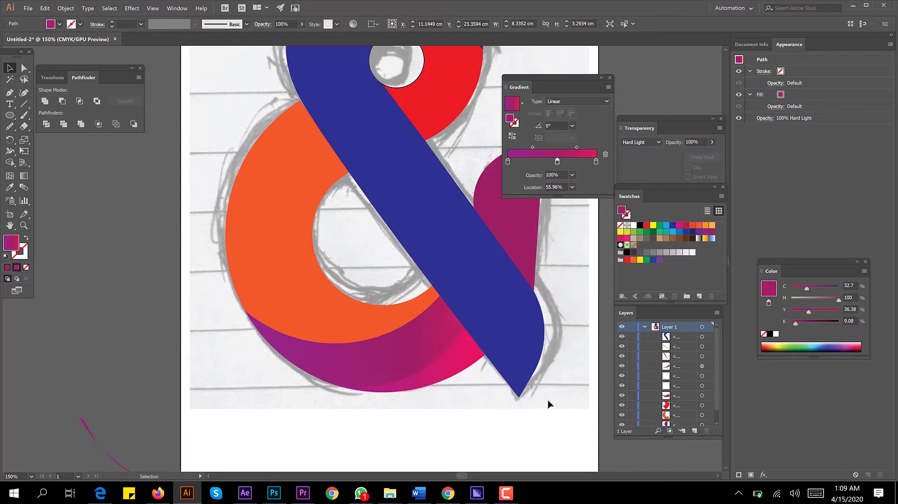
Move the crescent to the lower left and pull an anchor to widen it
drag(266, 411, 229, 408)
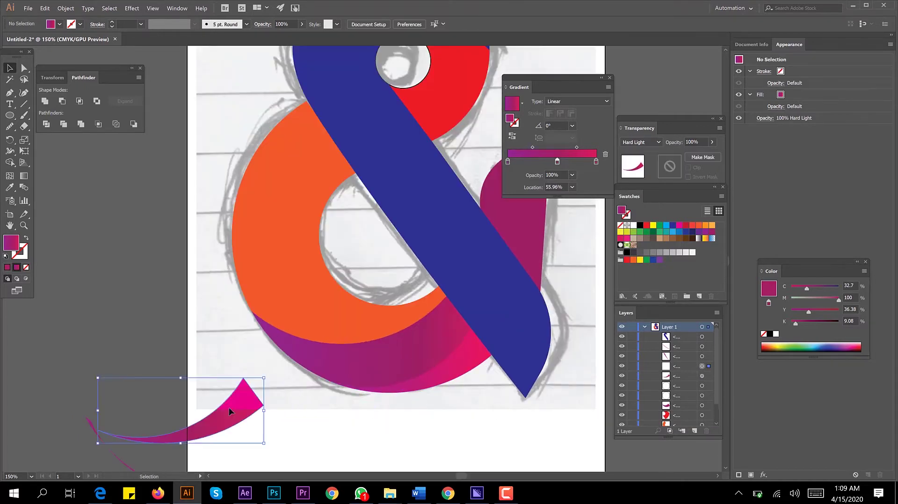
key(a)
click(176, 440)
click(107, 448)
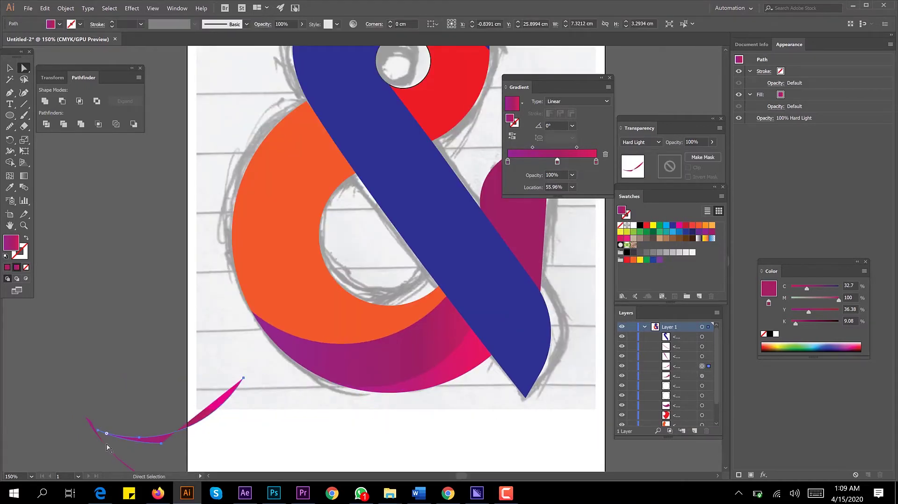
drag(161, 443, 141, 438)
key(v)
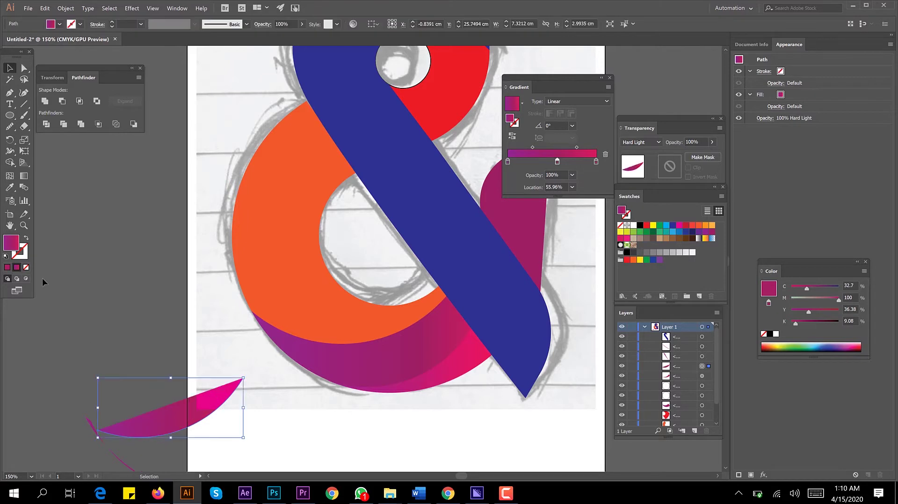
Convert the crescent's fill to a white stroke lying on the band's bottom edge
key(x)
key(shift+x)
drag(201, 418, 212, 364)
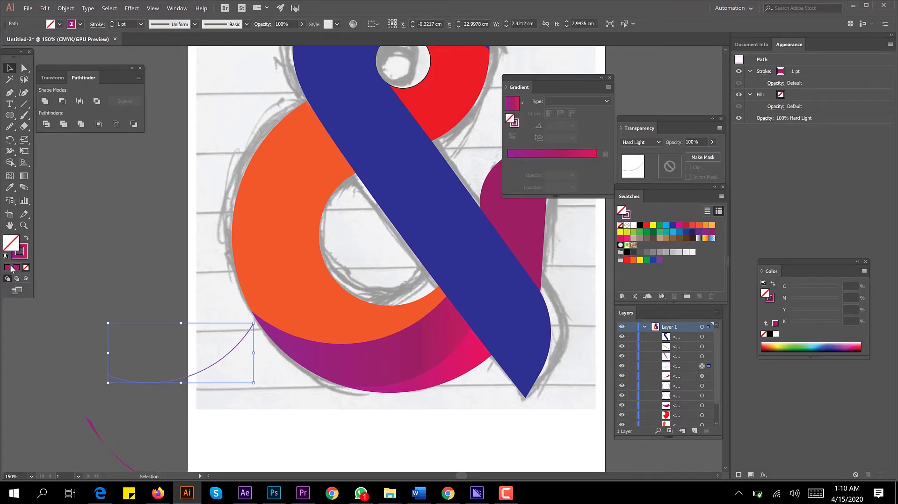
double_click(23, 259)
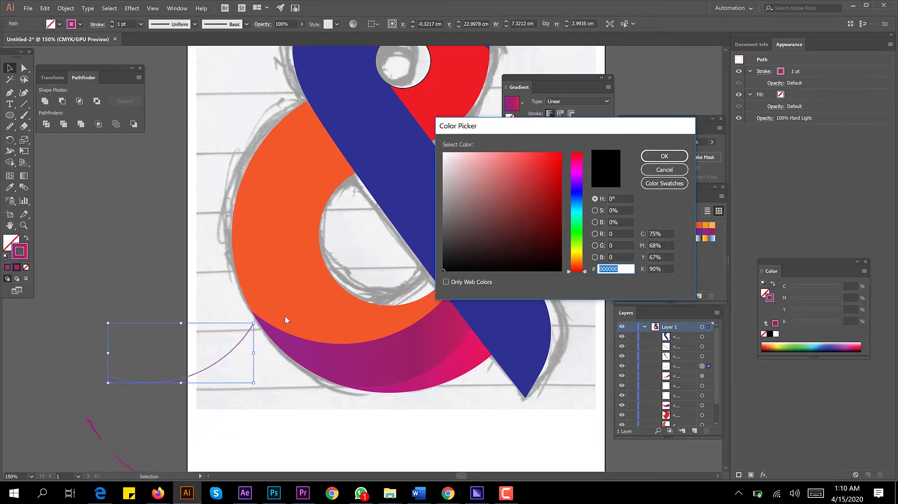
click(445, 153)
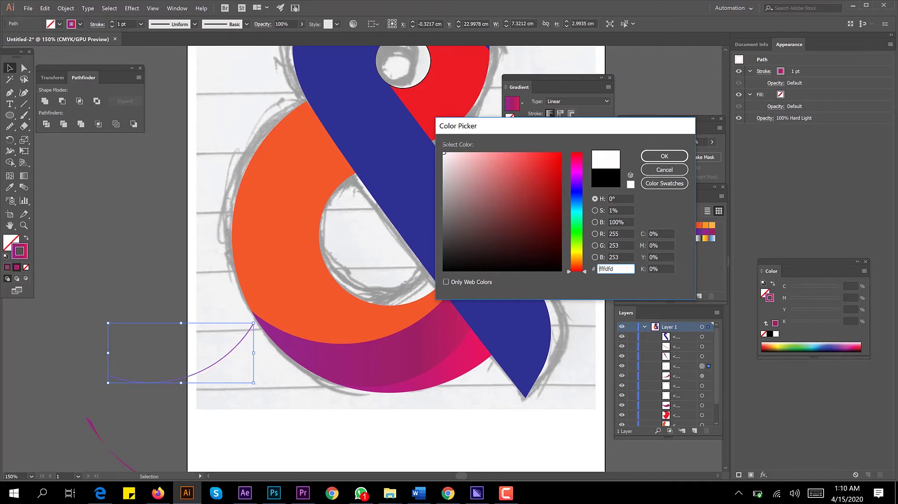
click(664, 157)
Give the white curve a tapered width profile, nudging it slightly left
click(170, 26)
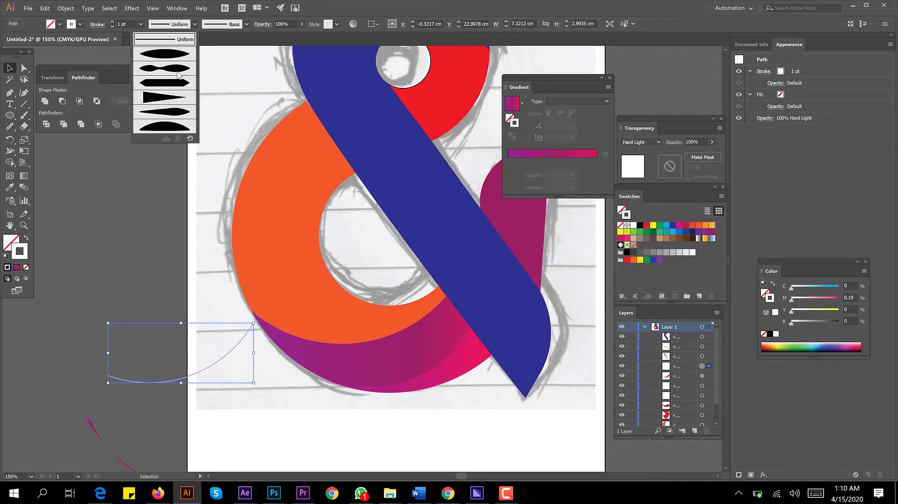
click(176, 112)
click(206, 374)
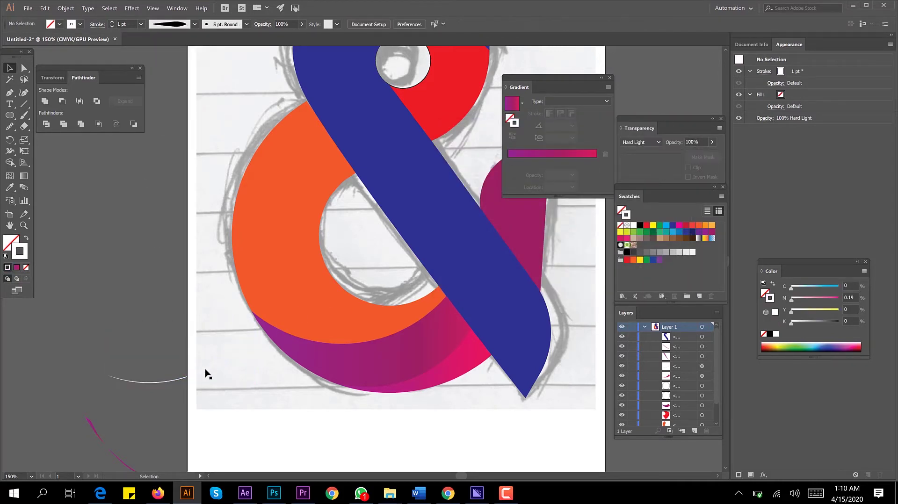
click(426, 372)
key(ctrl+equal)
key(ctrl+equal)
key(ctrl+equal)
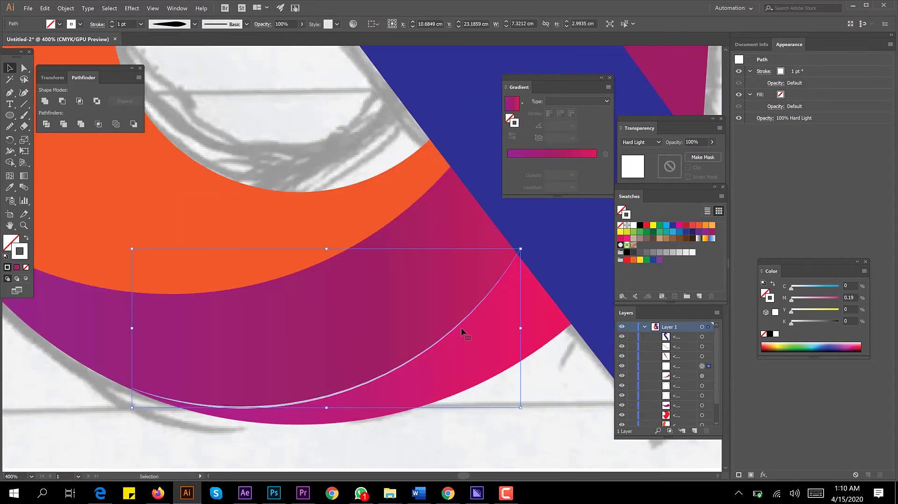
key(Left)
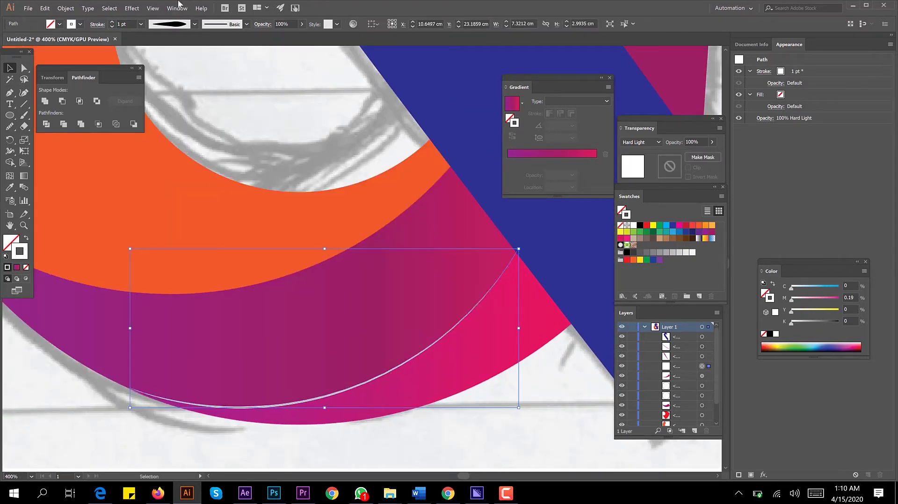
click(169, 24)
click(182, 97)
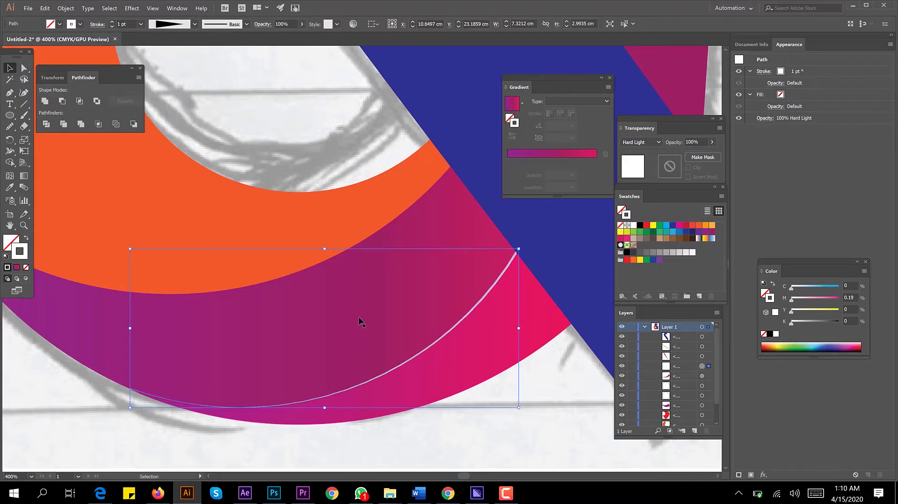
click(555, 425)
key(ctrl+minus)
key(ctrl+minus)
key(ctrl+minus)
key(ctrl+minus)
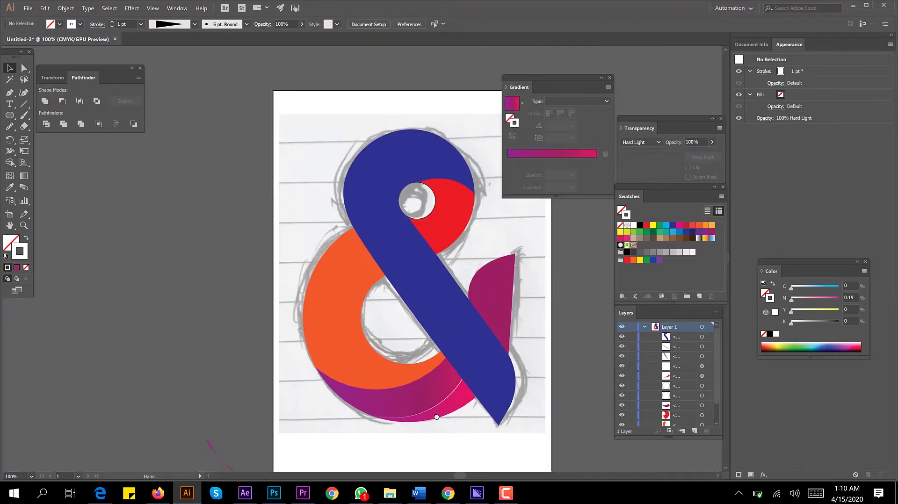
click(443, 367)
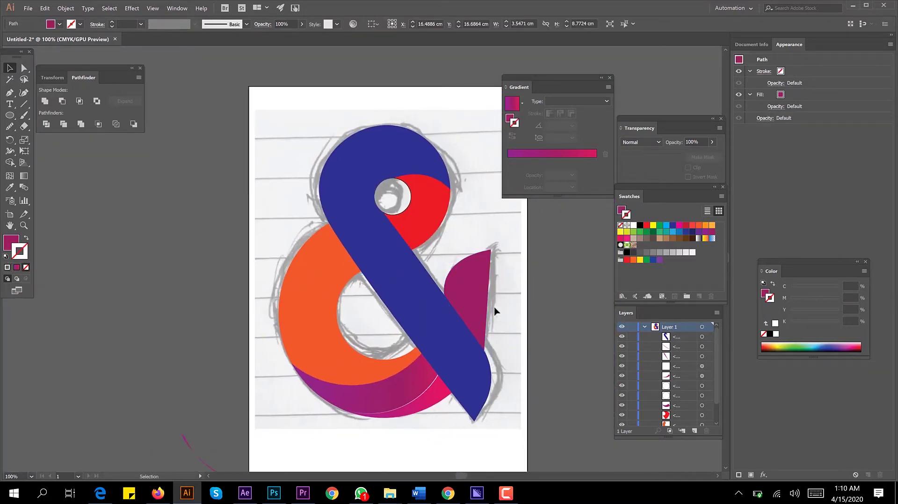
Fill the magenta tail with a reversed linear gradient and no stroke, aimed down the shape
alt+scroll(498, 305, up, 1)
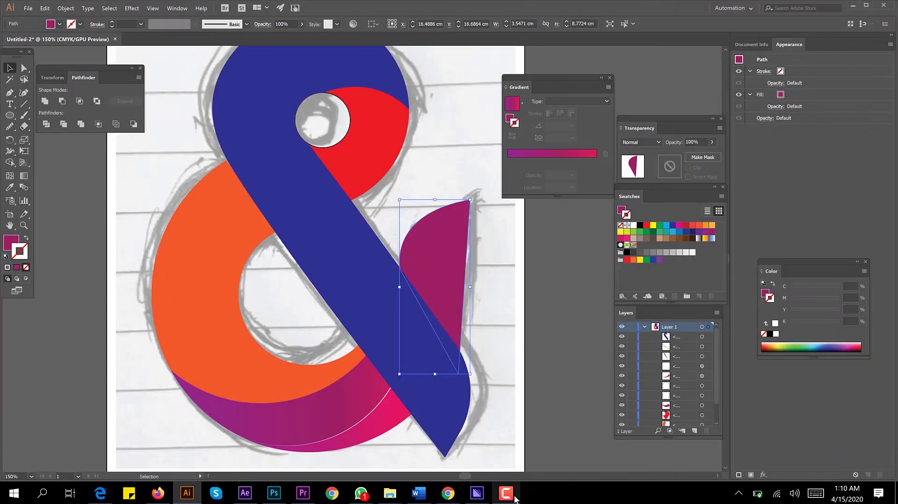
click(443, 248)
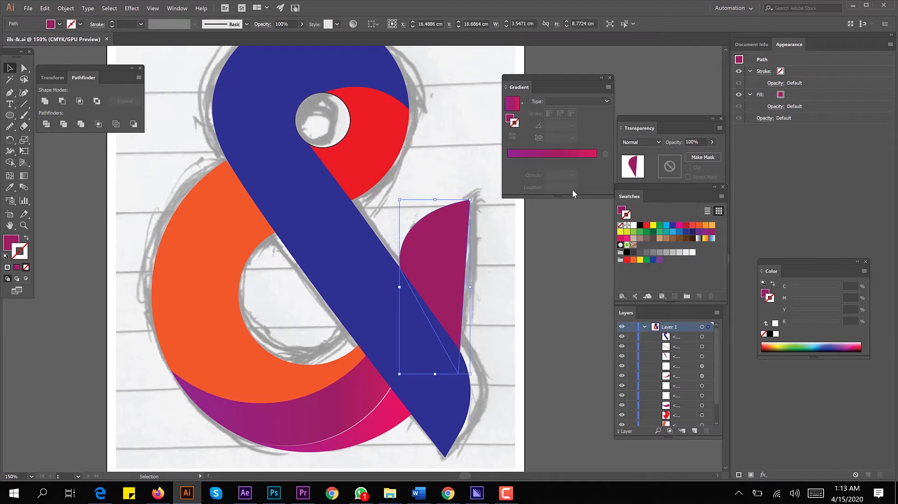
click(557, 164)
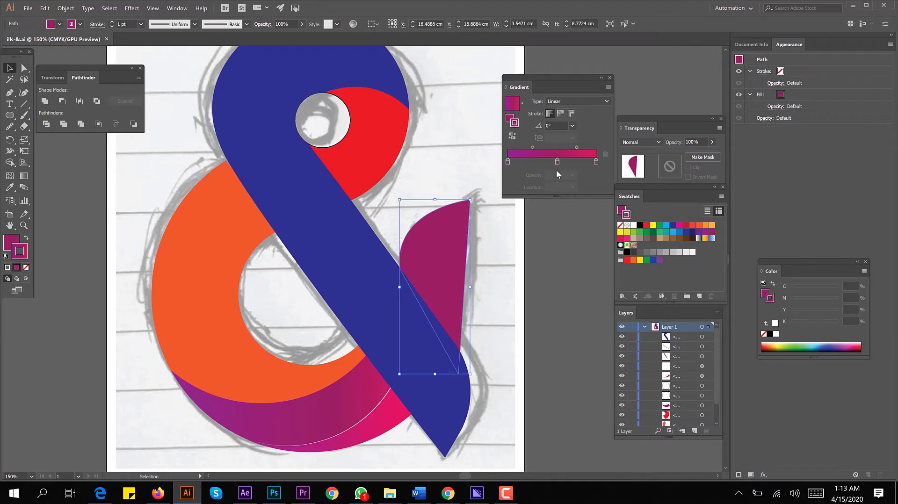
click(27, 239)
click(26, 267)
click(24, 176)
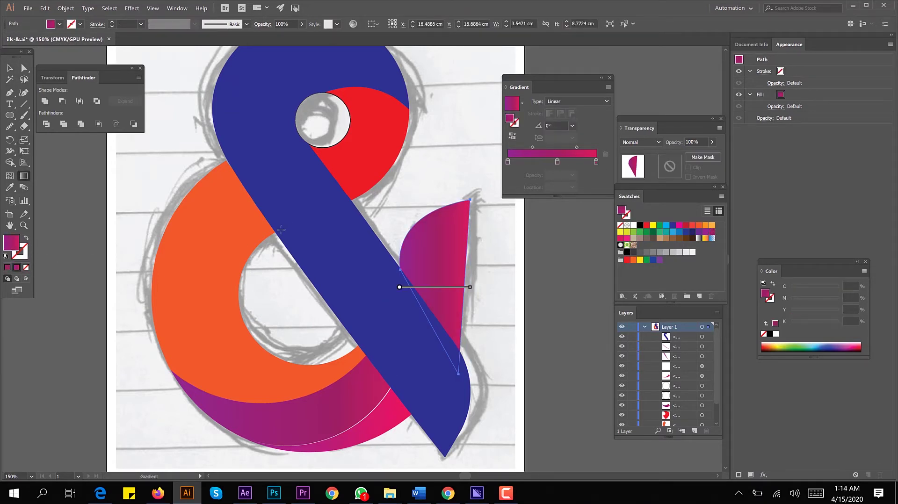
drag(456, 213, 400, 425)
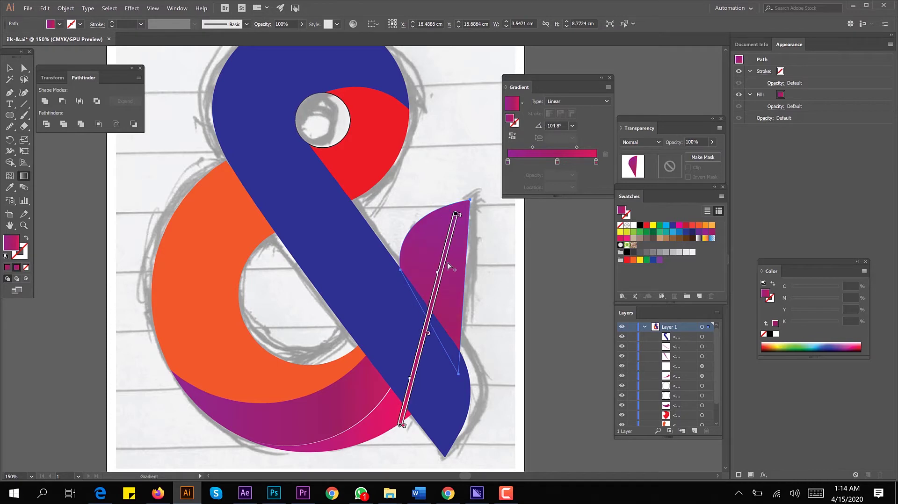
click(512, 136)
Re-aim the tail's gradient, first vertically, then diagonally toward the tail's tip
key(v)
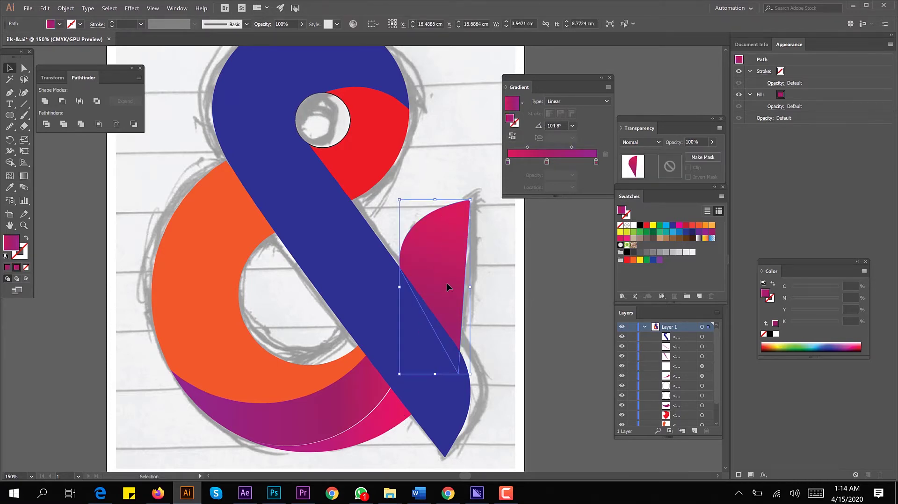
click(511, 345)
drag(511, 345, 519, 338)
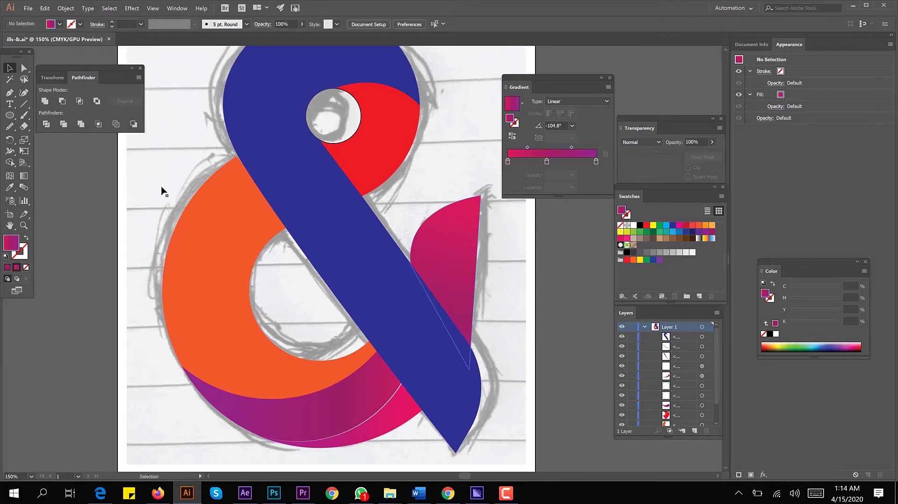
click(444, 243)
key(g)
drag(467, 206, 411, 425)
drag(440, 226, 438, 344)
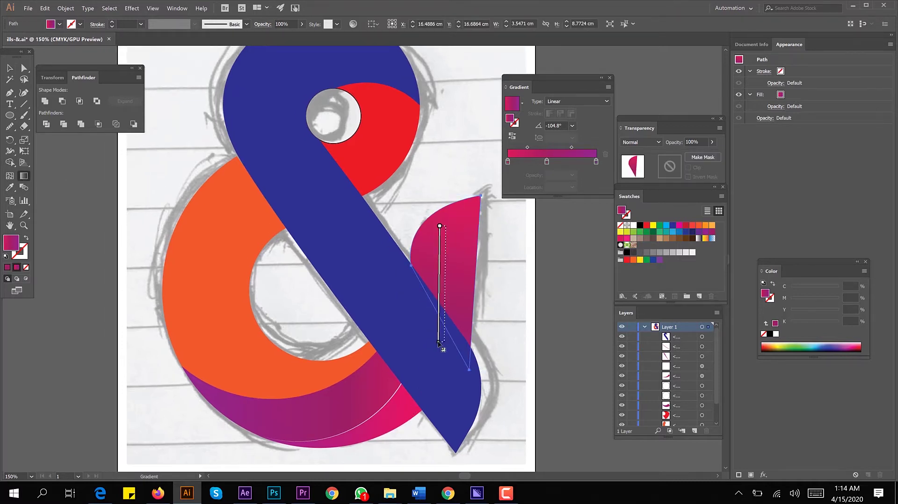
drag(445, 281, 445, 396)
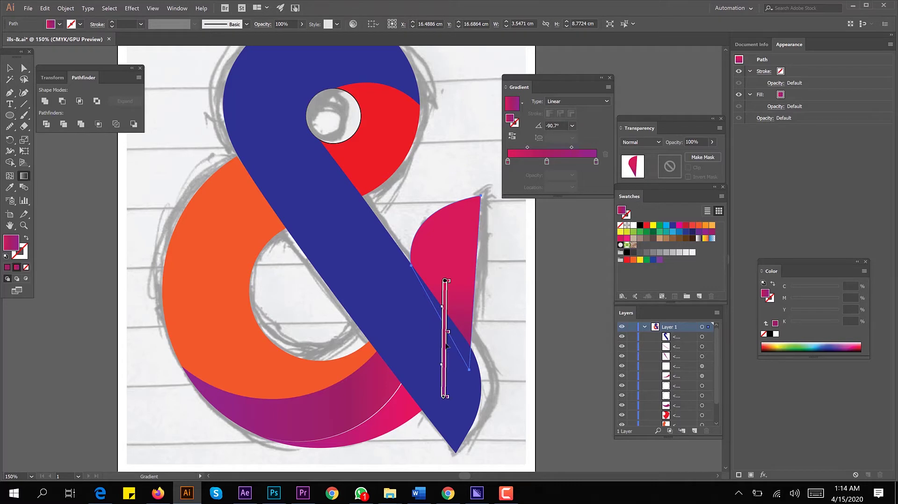
mouse_move(463, 229)
mouse_down()
mouse_move(436, 275)
mouse_move(427, 353)
mouse_up()
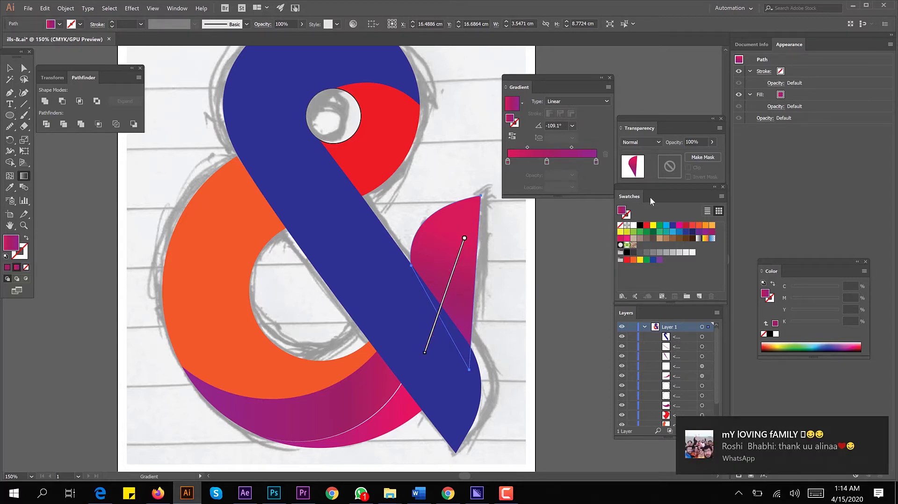
Make the tail gradient radial, middle stop at 70.47%, enlarged and rotated about -99.5°
click(555, 101)
click(555, 110)
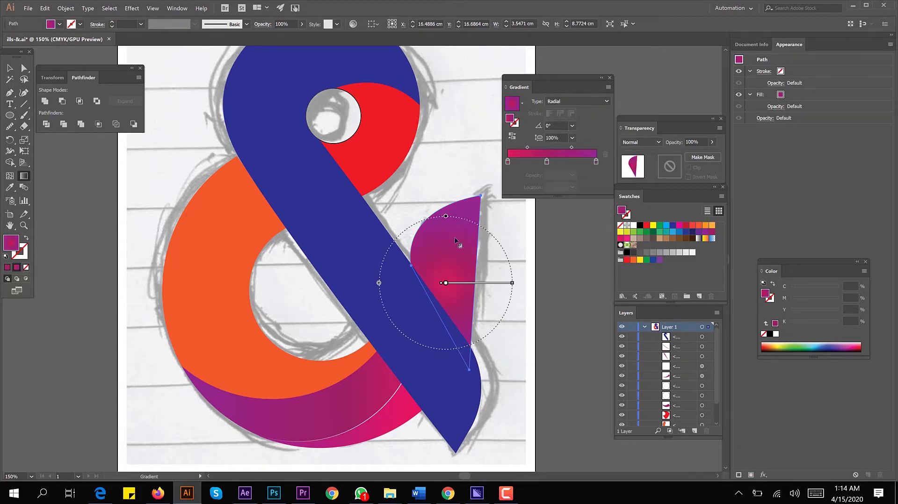
drag(427, 282, 456, 239)
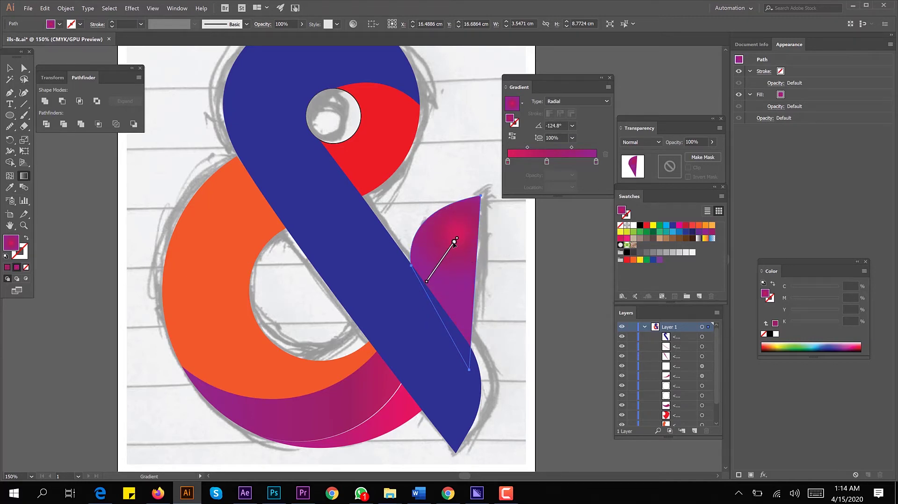
drag(546, 161, 596, 162)
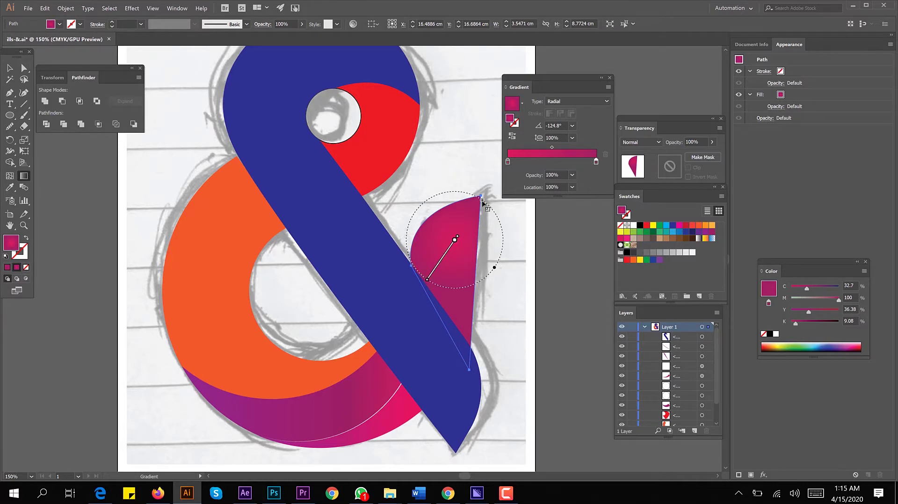
drag(483, 203, 493, 185)
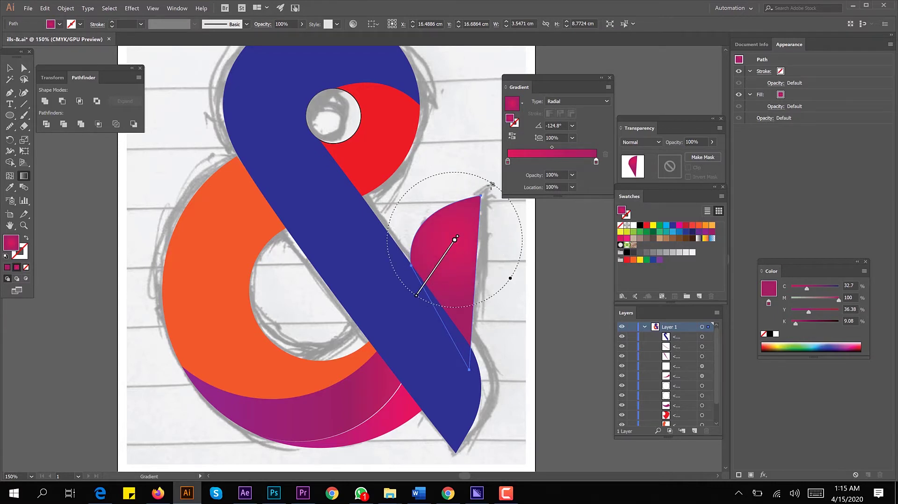
key(ctrl+space)
drag(491, 177, 464, 172)
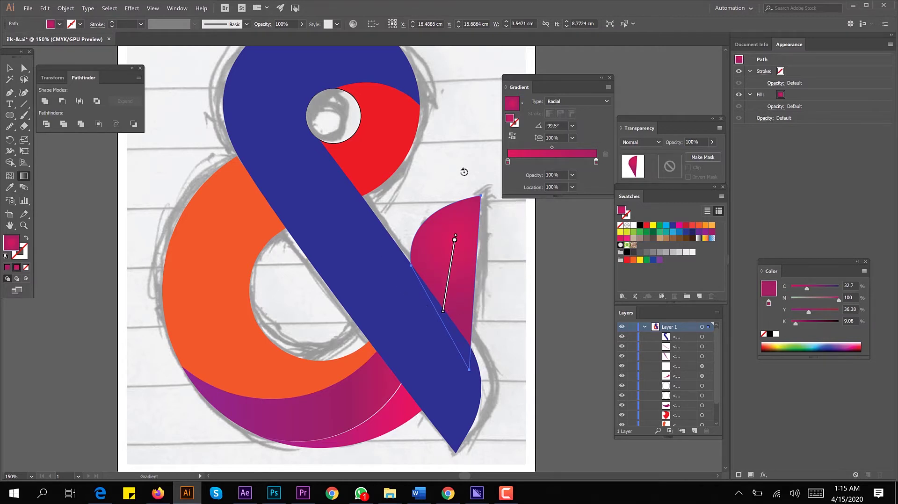
drag(455, 243, 455, 232)
key(v)
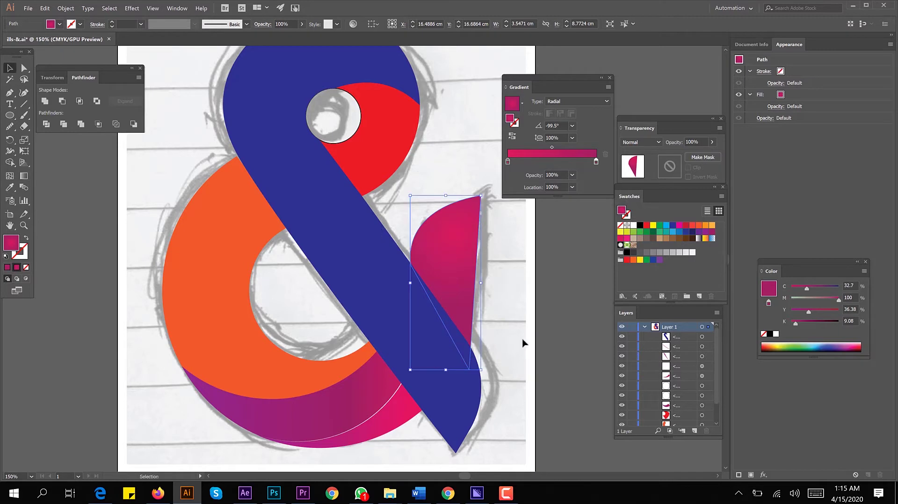
Move the tail gradient's left colour stop to about 21%
scroll(521, 340, down, 1)
scroll(529, 342, up, 1)
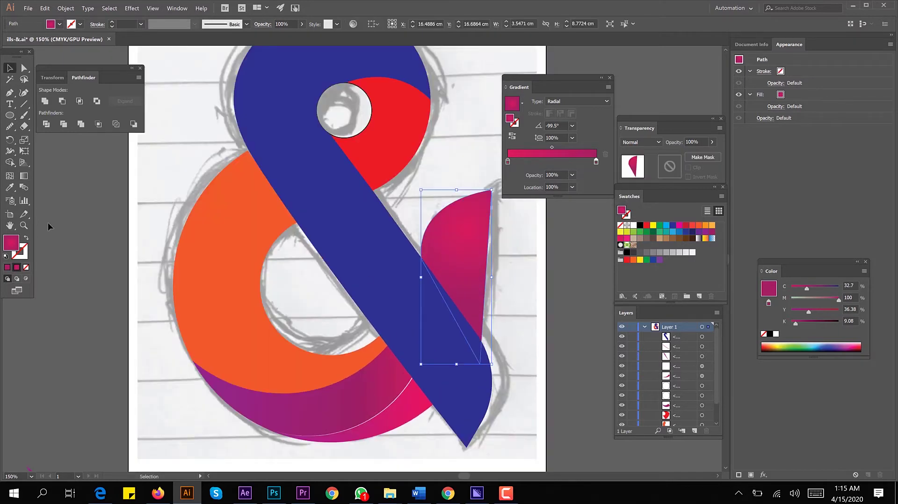
click(24, 180)
click(553, 148)
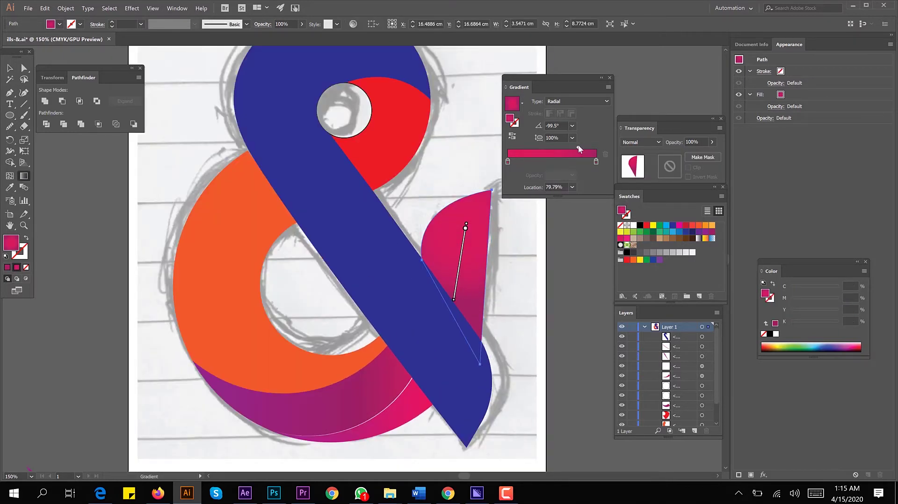
drag(508, 162, 526, 162)
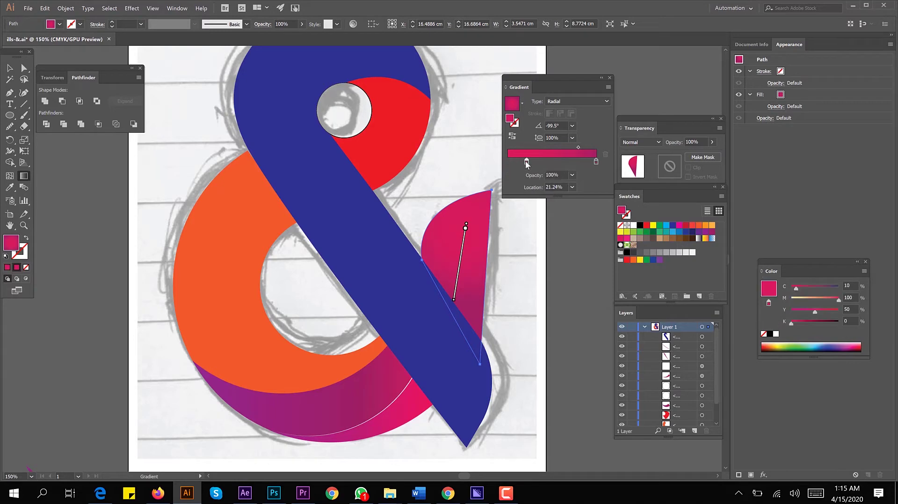
key(v)
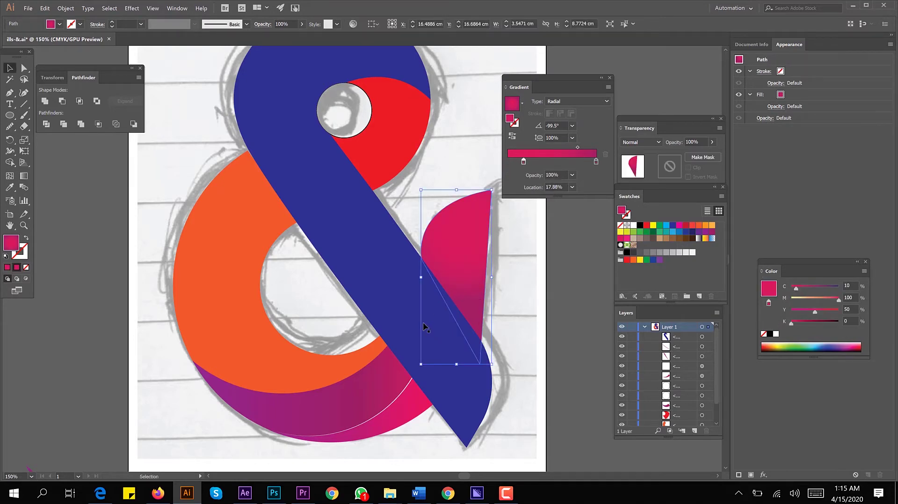
click(557, 351)
alt+scroll(557, 351, down, 3)
alt+scroll(515, 341, up, 3)
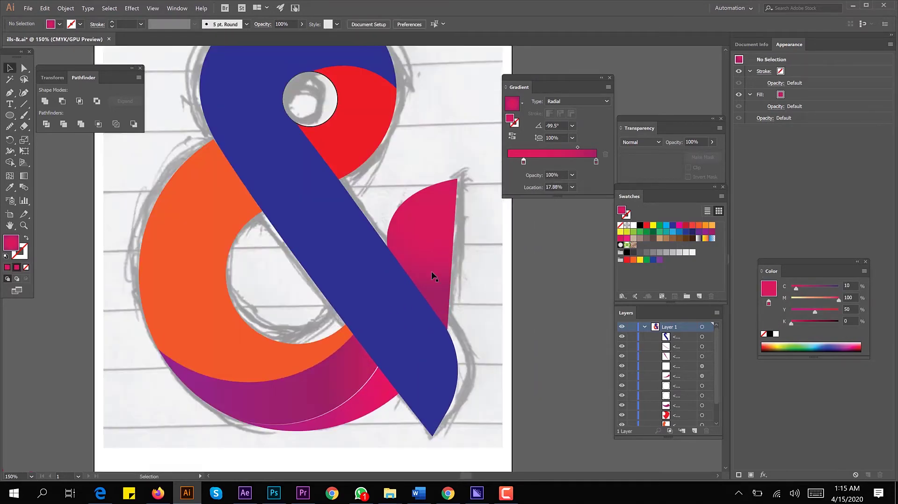
click(432, 271)
Switch the tail to a linear gradient aimed diagonally at about 22.7°, with reversed stops
click(576, 101)
click(565, 109)
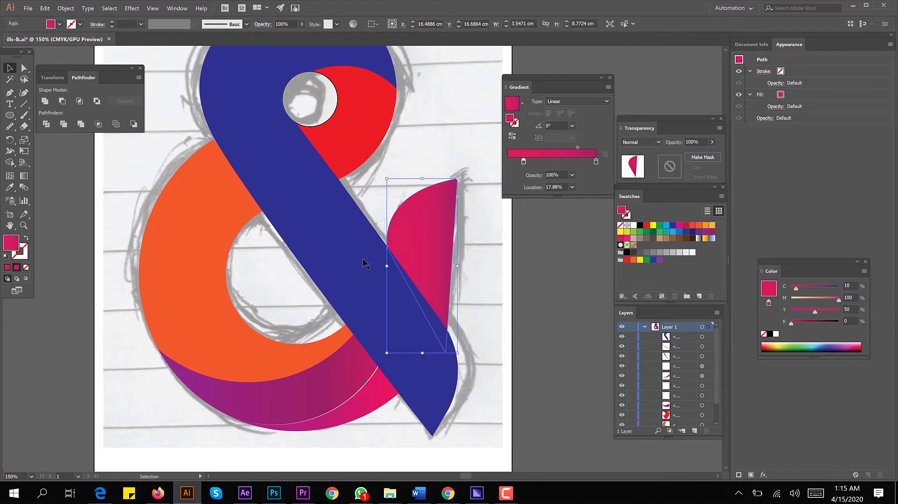
click(23, 178)
drag(438, 228, 413, 293)
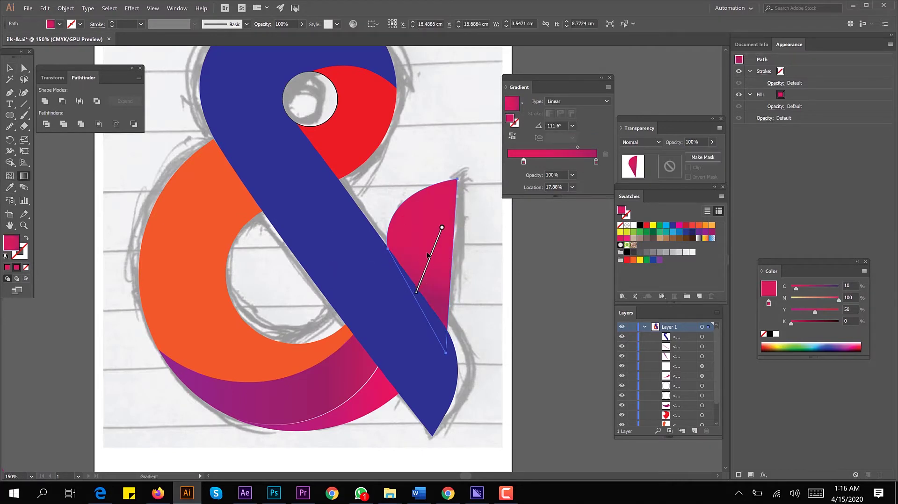
drag(429, 251, 432, 252)
mouse_move(407, 232)
mouse_down()
mouse_move(396, 272)
mouse_move(467, 225)
mouse_move(480, 243)
mouse_up()
click(512, 137)
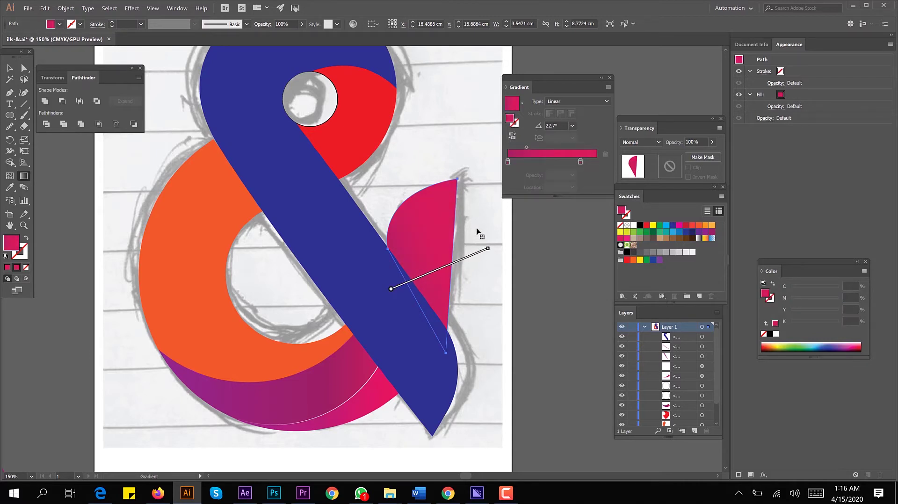
mouse_move(391, 289)
mouse_down()
mouse_move(391, 272)
mouse_move(395, 283)
mouse_up()
Zoom out and centre the page to view the whole ampersand
key(v)
click(506, 324)
key(ctrl+1)
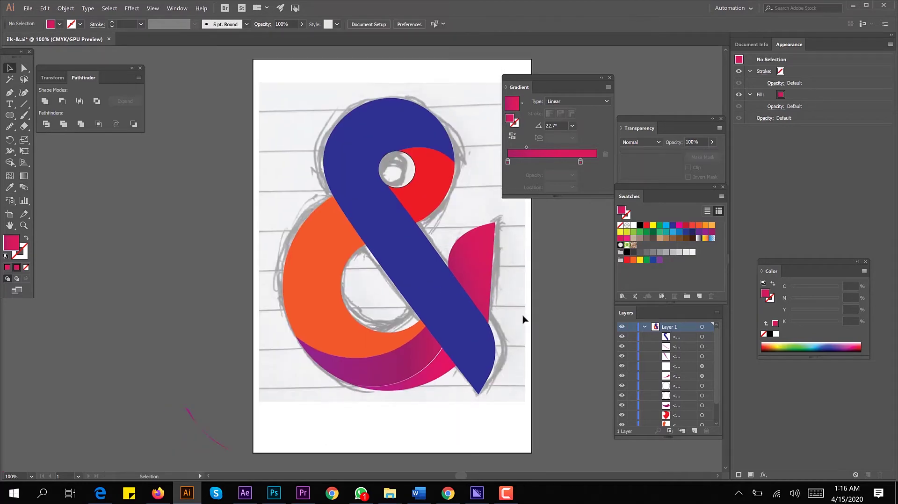
scroll(523, 320, up, 1)
click(449, 195)
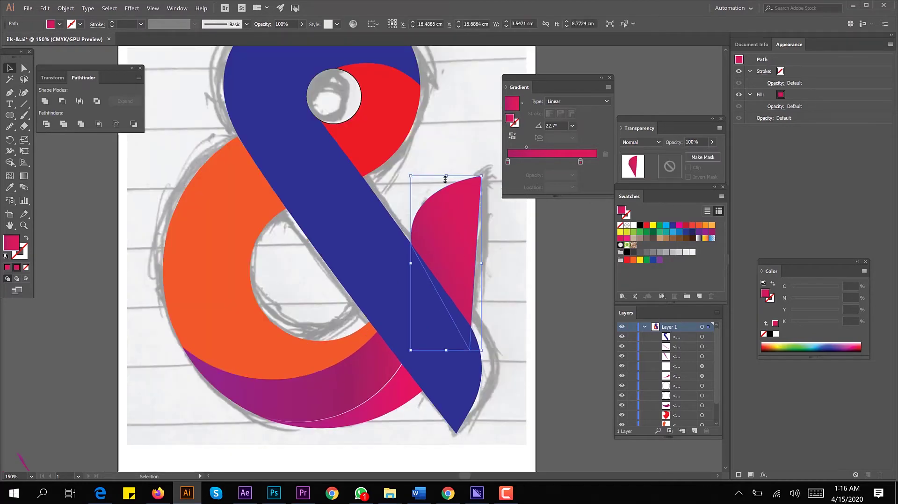
click(572, 311)
key(ctrl+1)
drag(512, 313, 541, 333)
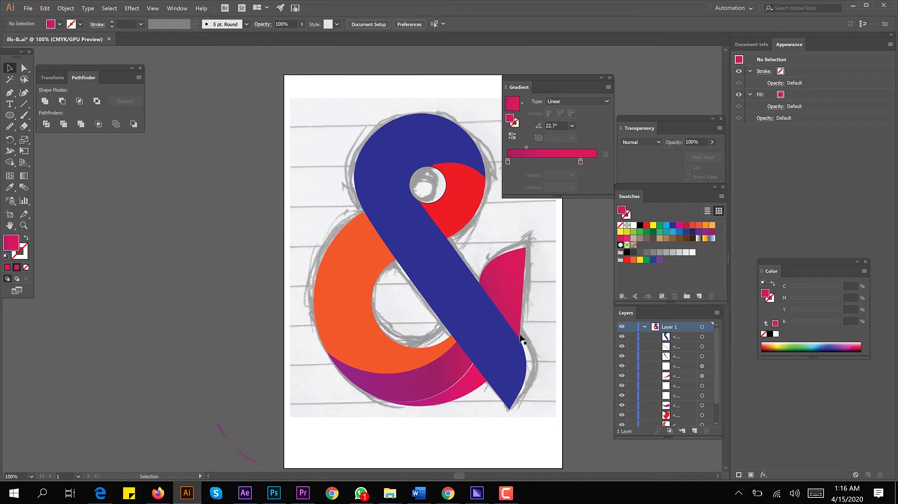
Give the orange bowl a two-stop blue-to-cyan radial gradient
click(331, 322)
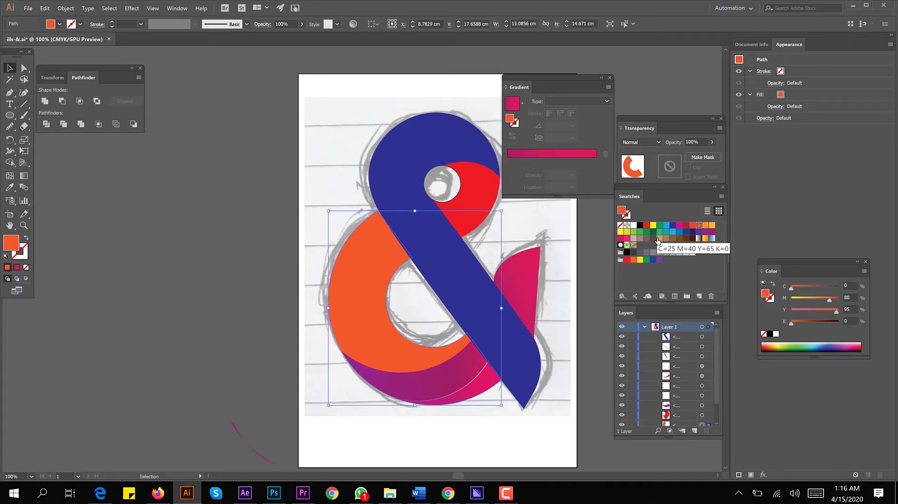
click(589, 161)
mouse_move(581, 162)
mouse_down()
mouse_move(585, 174)
mouse_move(596, 162)
mouse_up()
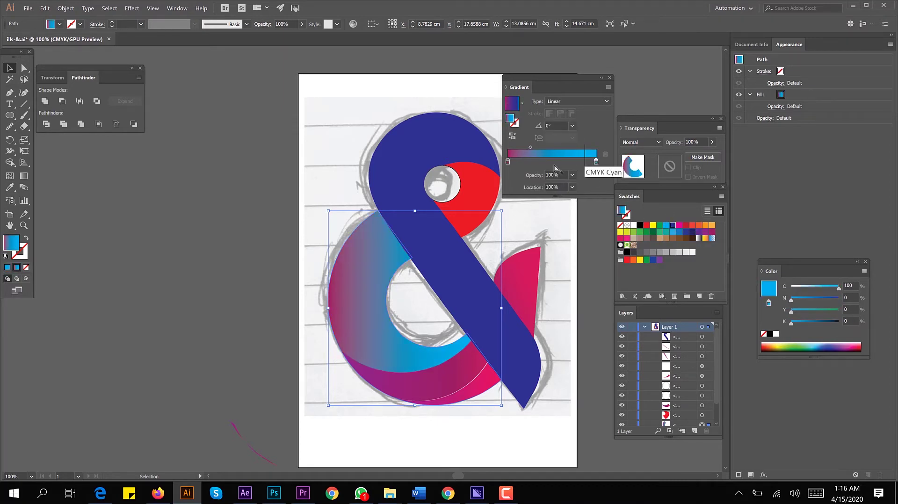
mouse_move(606, 195)
mouse_down()
mouse_move(584, 162)
mouse_move(508, 162)
mouse_up()
drag(584, 162, 582, 213)
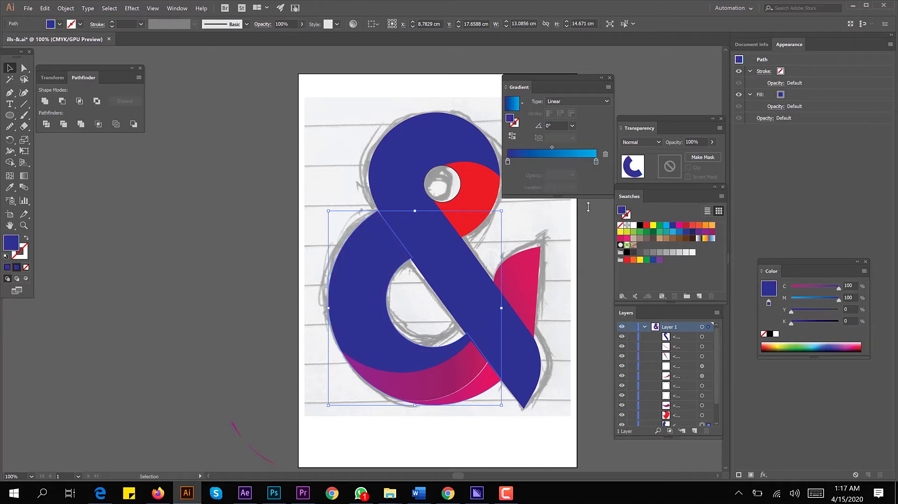
click(583, 102)
click(578, 115)
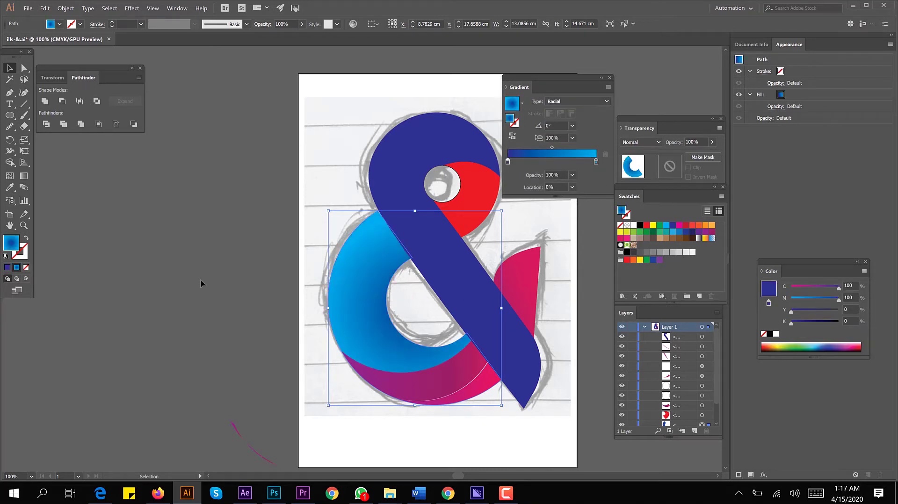
Stretch the radial gradient across the bowl and widen its light centre via stop and midpoint
click(24, 176)
drag(411, 310, 521, 308)
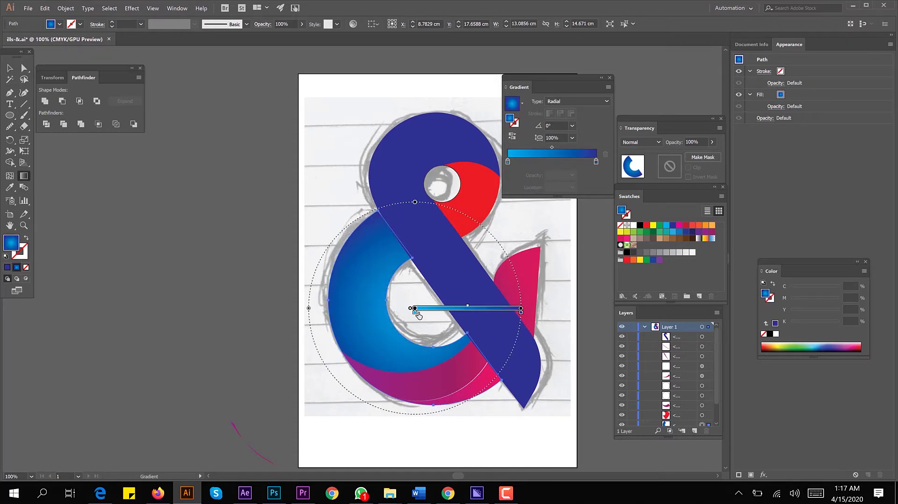
drag(438, 313, 461, 316)
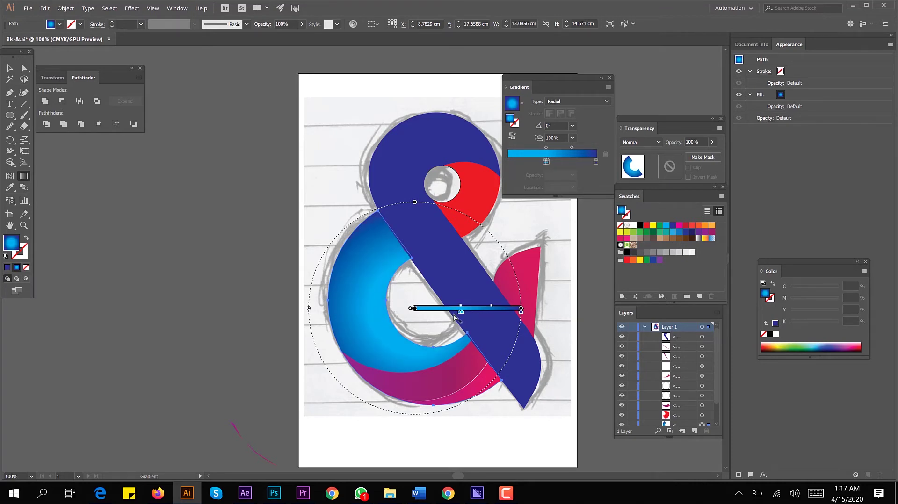
click(545, 161)
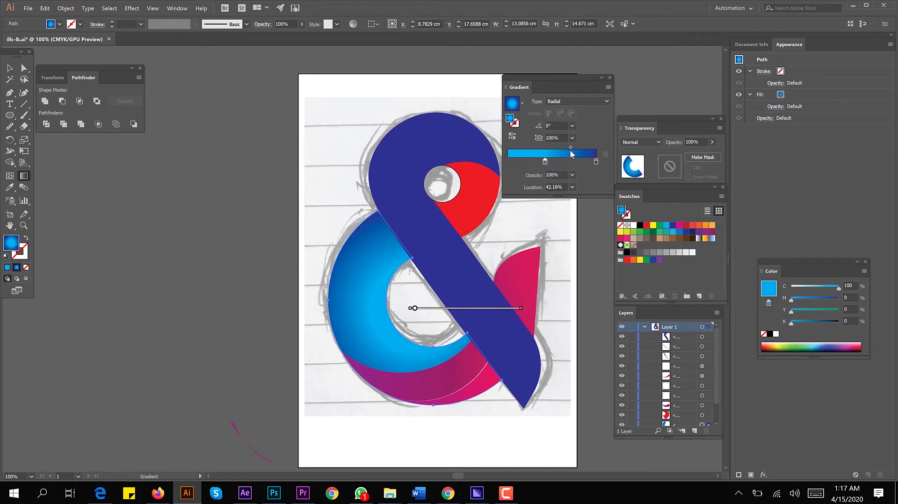
mouse_move(571, 148)
mouse_down()
mouse_move(585, 148)
mouse_move(532, 161)
mouse_move(581, 149)
mouse_up()
click(596, 161)
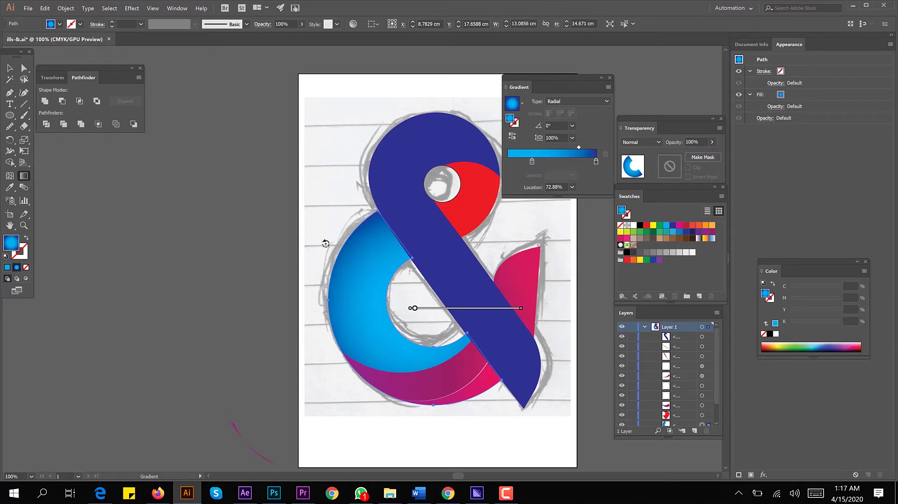
Place a copy of the pink swoosh left of the ampersand, filled dark blue
key(v)
click(365, 374)
scroll(351, 379, up, 2)
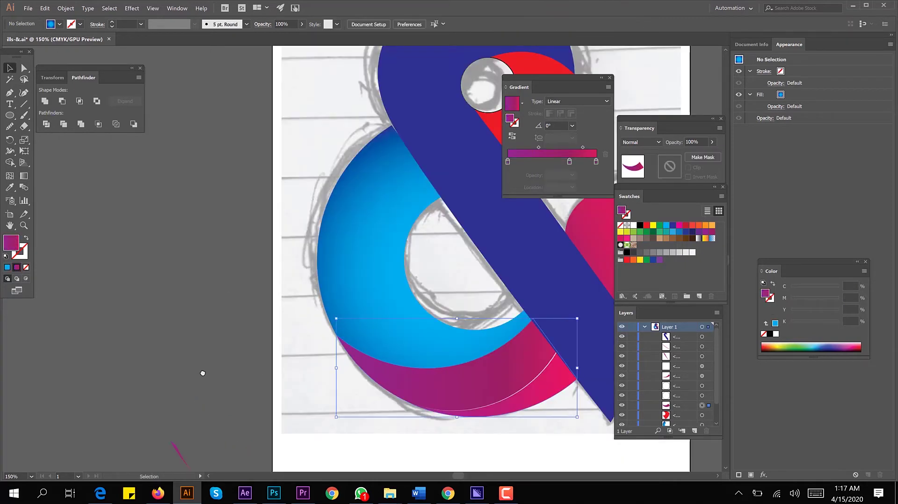
scroll(367, 370, right, 3)
drag(348, 373, 174, 342)
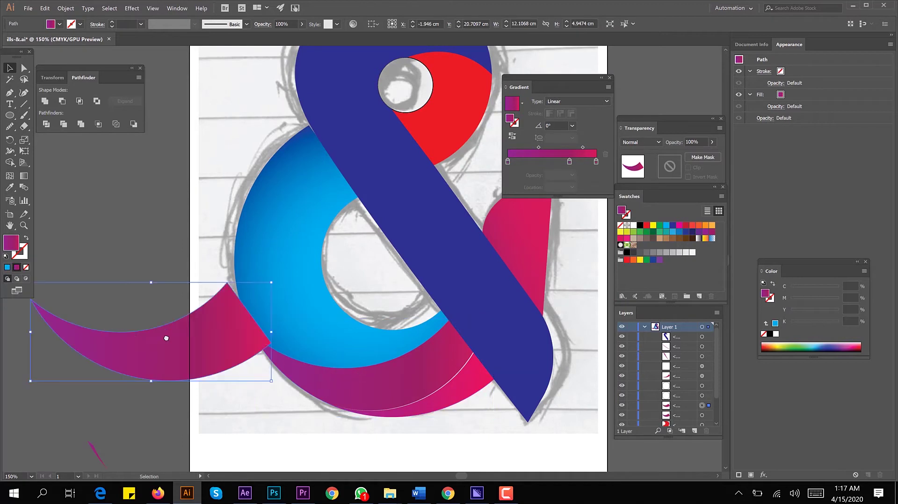
click(674, 226)
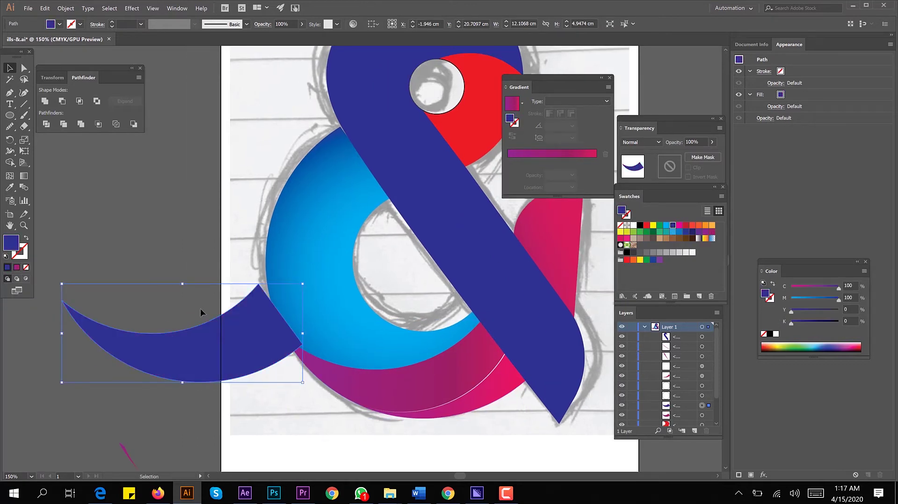
Fill the swoosh copy with a linear gradient whose left stop is cyan at 0% opacity
click(558, 154)
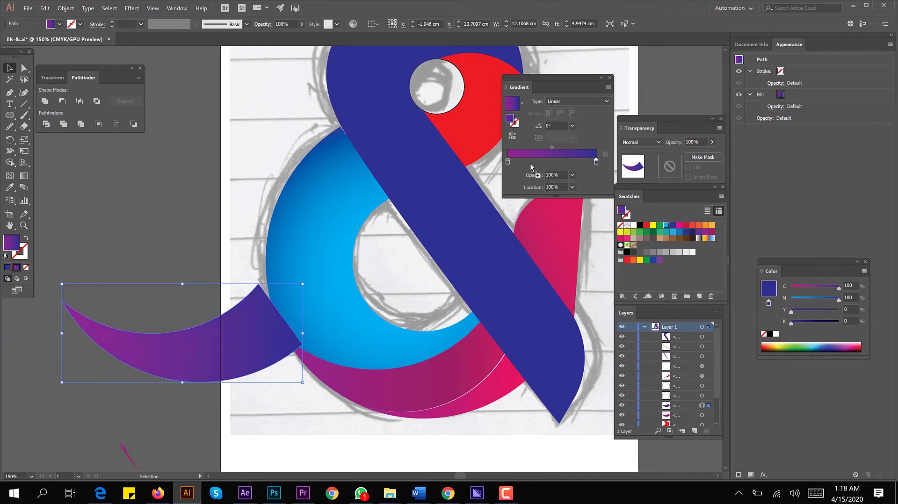
click(508, 162)
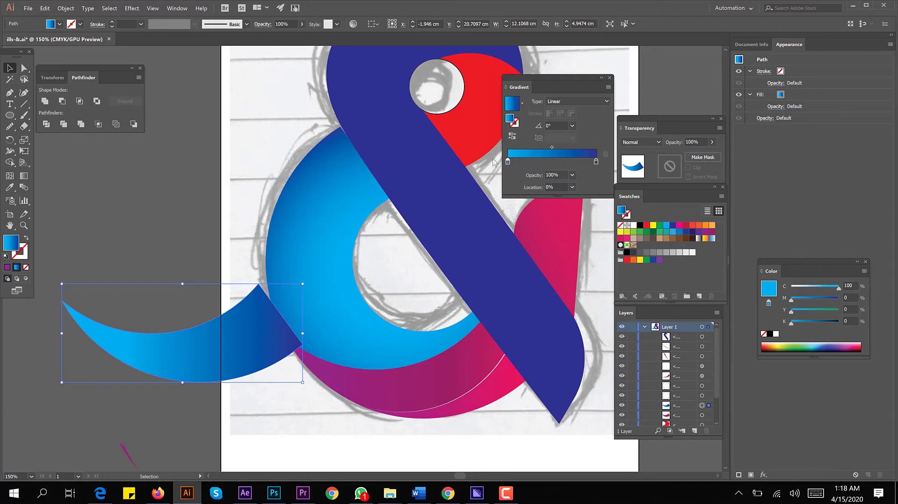
click(573, 175)
click(580, 175)
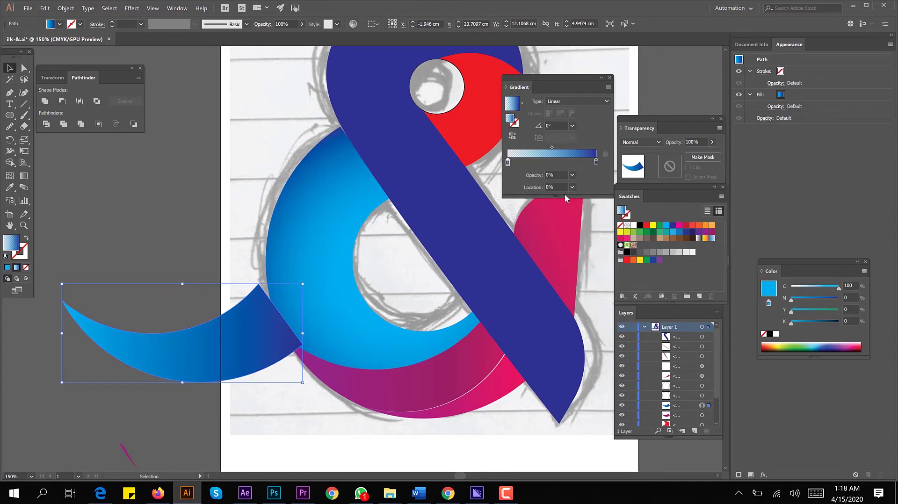
Draw the gradient diagonally across the swoosh and reverse it so the left fades out
click(23, 177)
drag(252, 382, 148, 286)
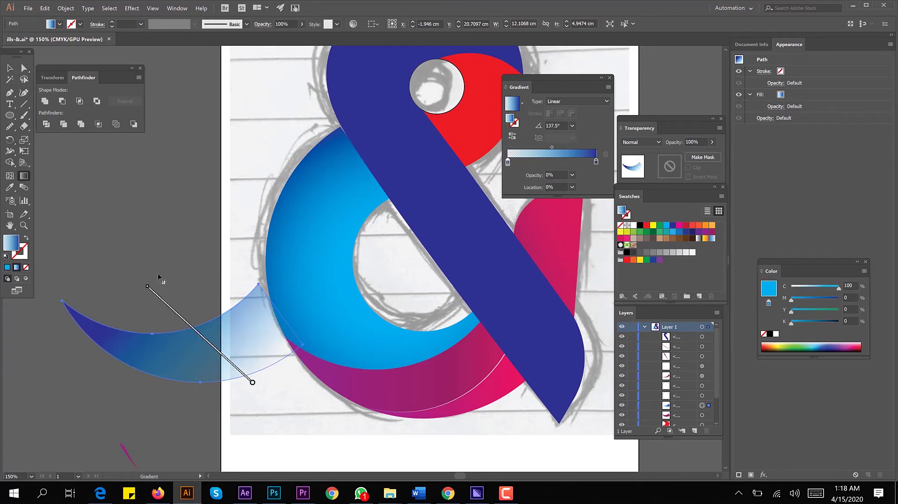
click(512, 136)
key(v)
click(231, 194)
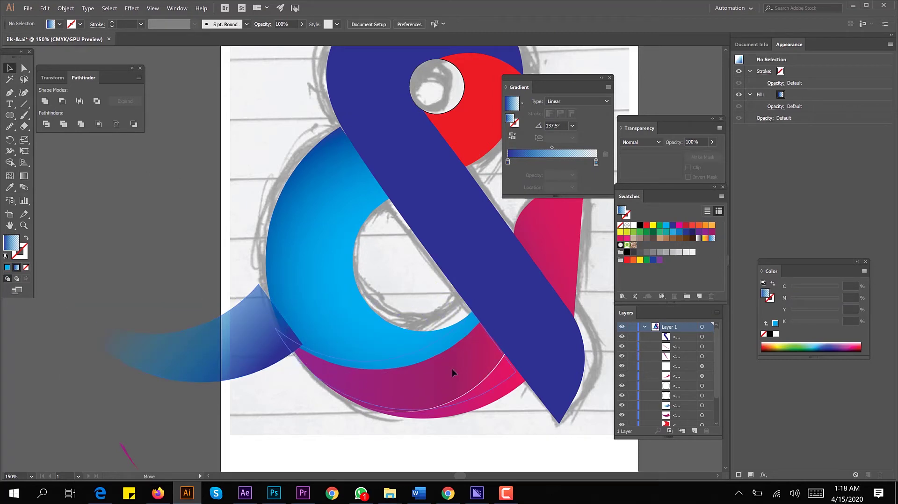
Move the blue swoosh over the bowl's lower arc and adjust its stacking order
drag(437, 355, 453, 372)
right_click(228, 400)
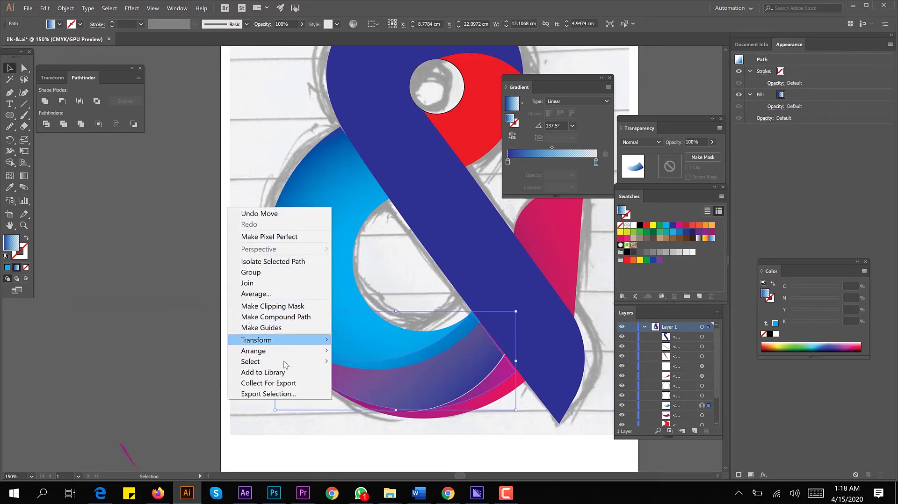
mouse_move(237, 352)
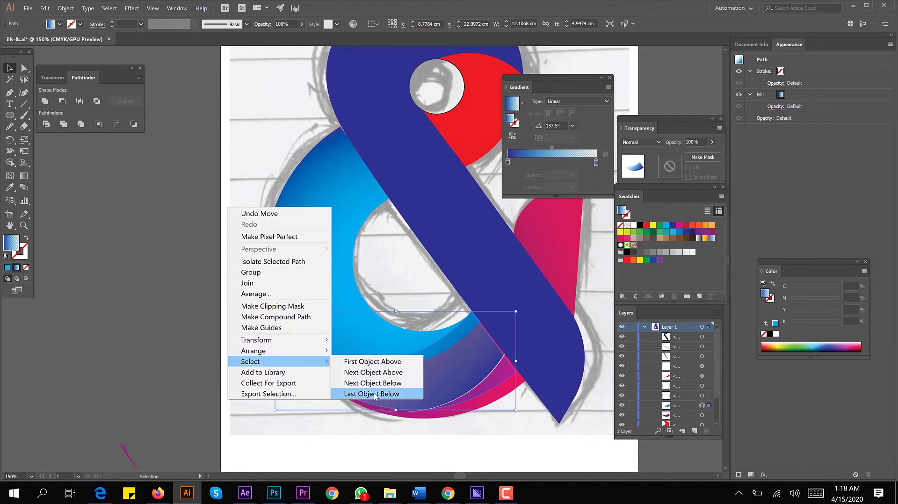
click(377, 384)
right_click(216, 390)
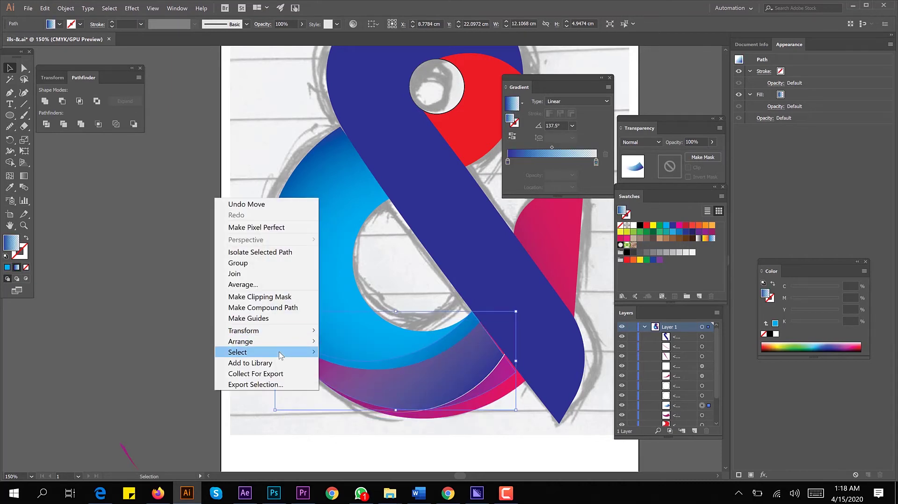
click(358, 384)
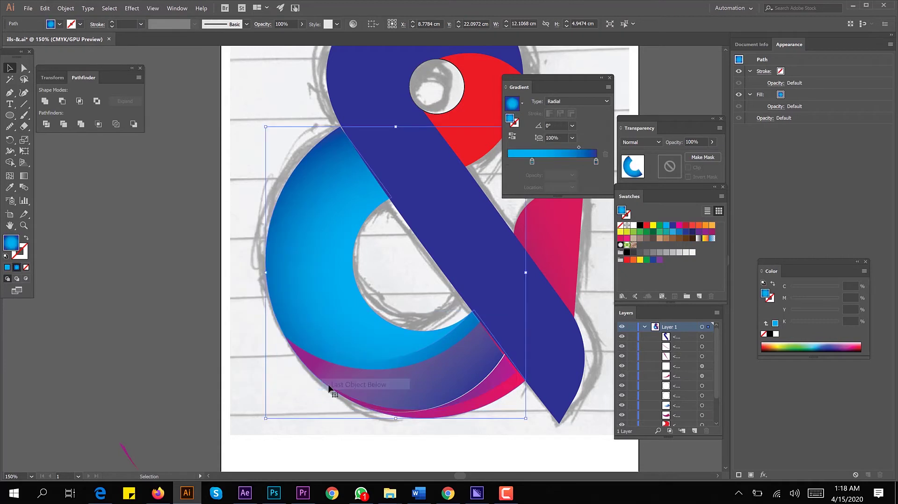
click(392, 357)
right_click(198, 393)
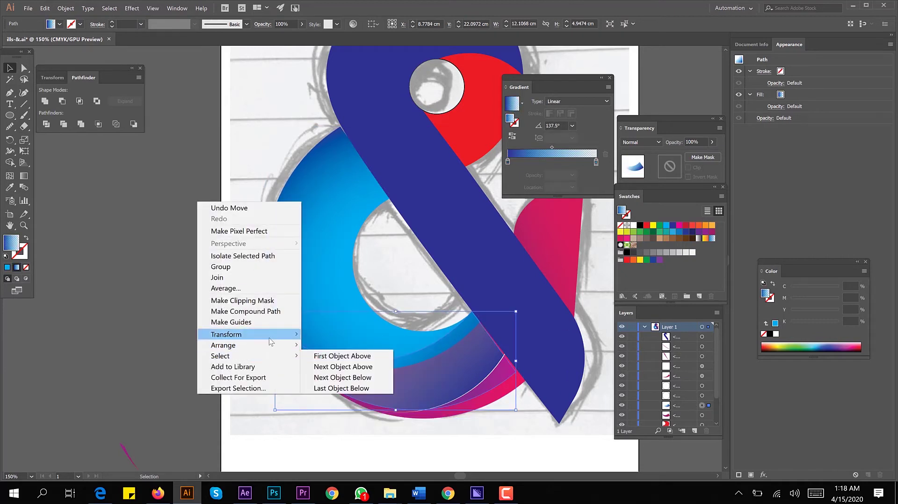
click(337, 367)
scroll(655, 393, down, 3)
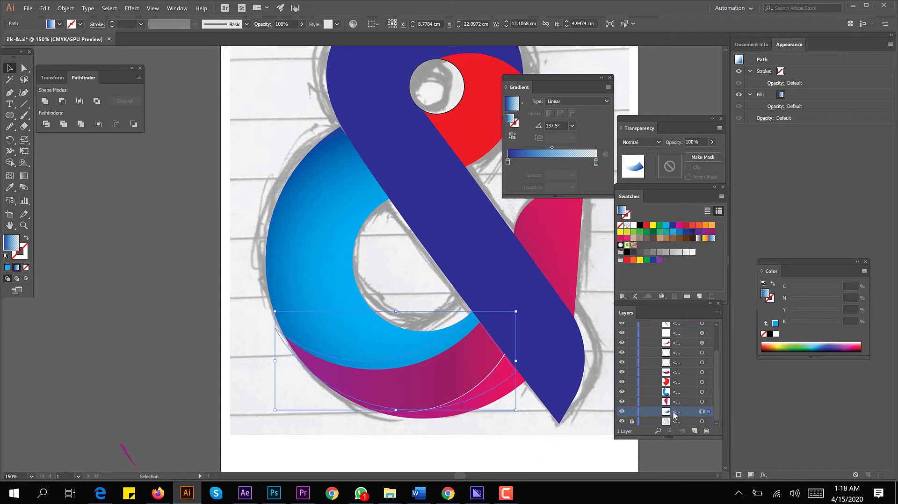
drag(675, 415, 676, 397)
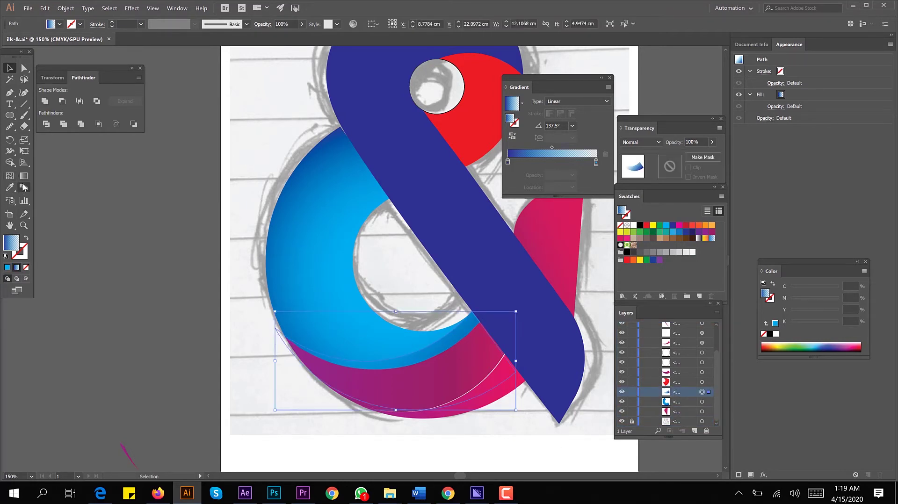
Redraw the swoosh's gradient diagonally at 125.4°
key(g)
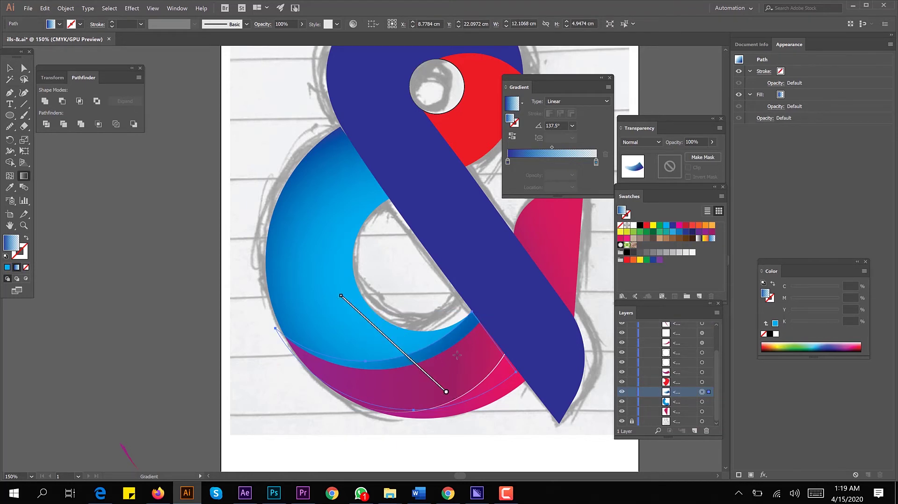
drag(352, 358, 469, 370)
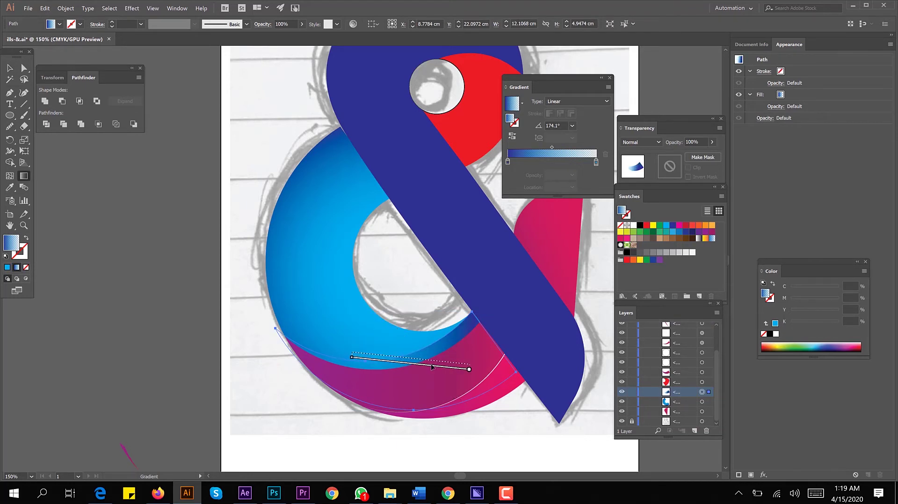
drag(422, 390, 358, 304)
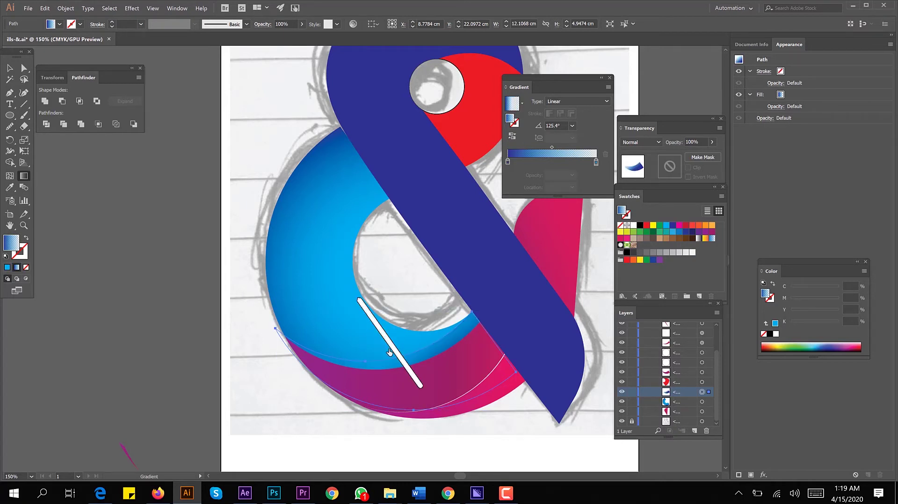
mouse_move(420, 386)
mouse_down()
mouse_move(391, 353)
mouse_move(407, 366)
mouse_up()
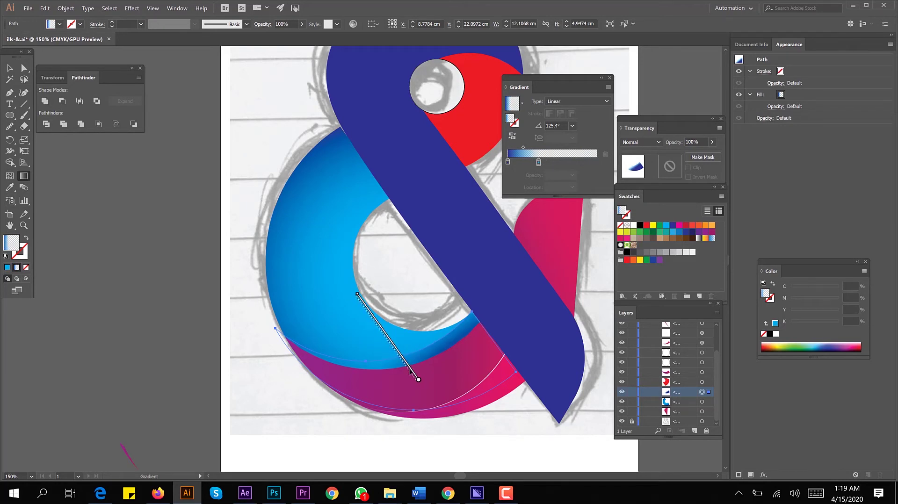
drag(358, 298, 418, 385)
key(v)
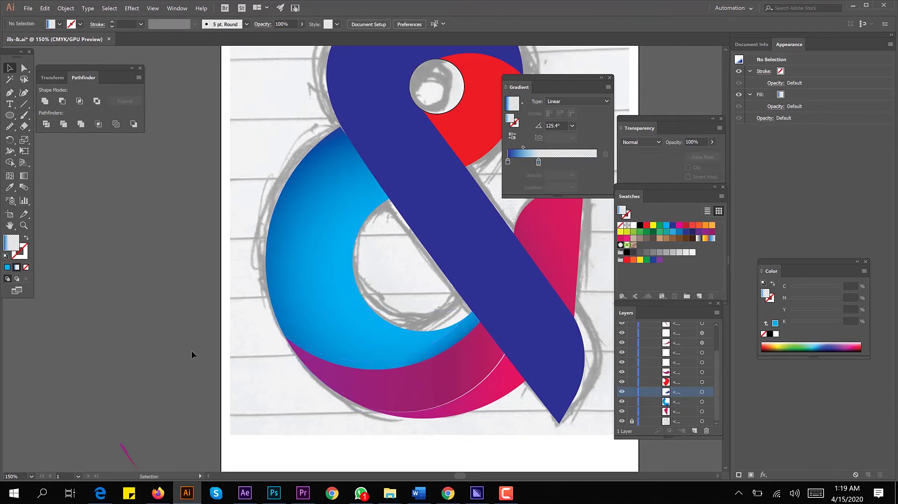
scroll(194, 354, down, 1)
scroll(240, 330, up, 1)
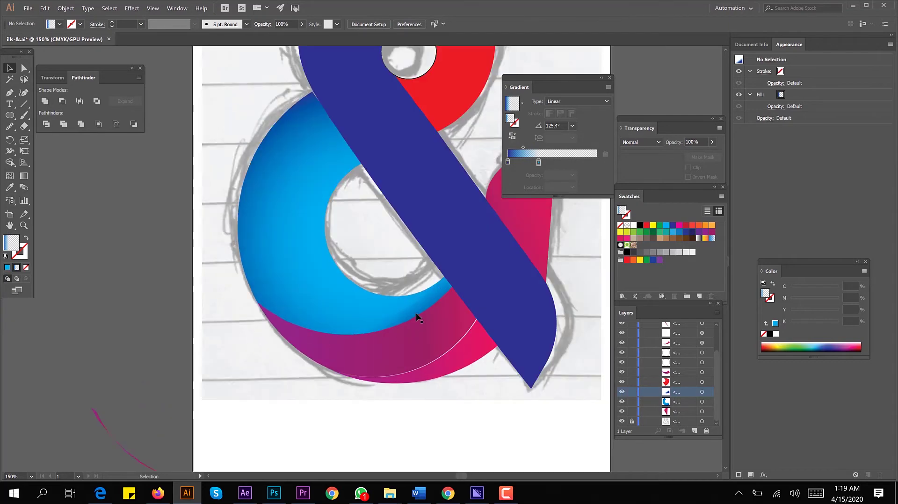
Slide the left stop inward, switch the swoosh gradient to radial, and reverse it
click(508, 162)
mouse_move(539, 162)
mouse_down()
mouse_move(550, 163)
mouse_move(524, 150)
mouse_up()
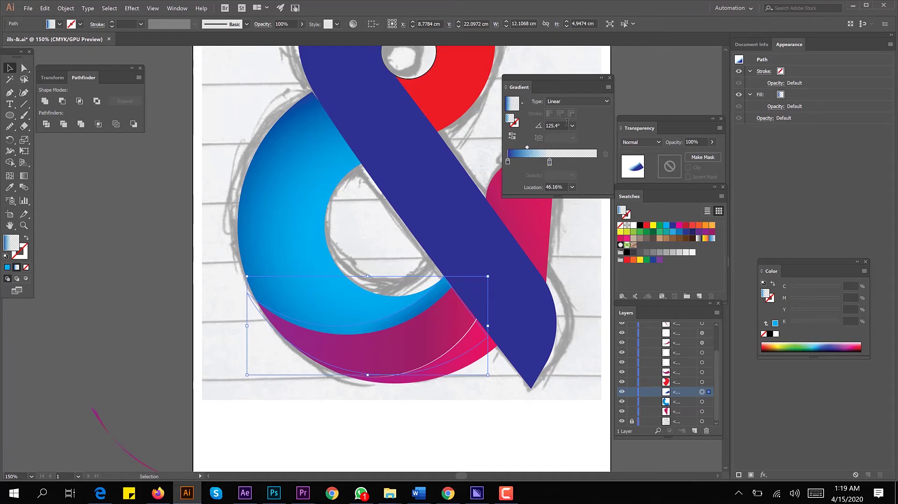
click(578, 101)
click(557, 117)
click(9, 115)
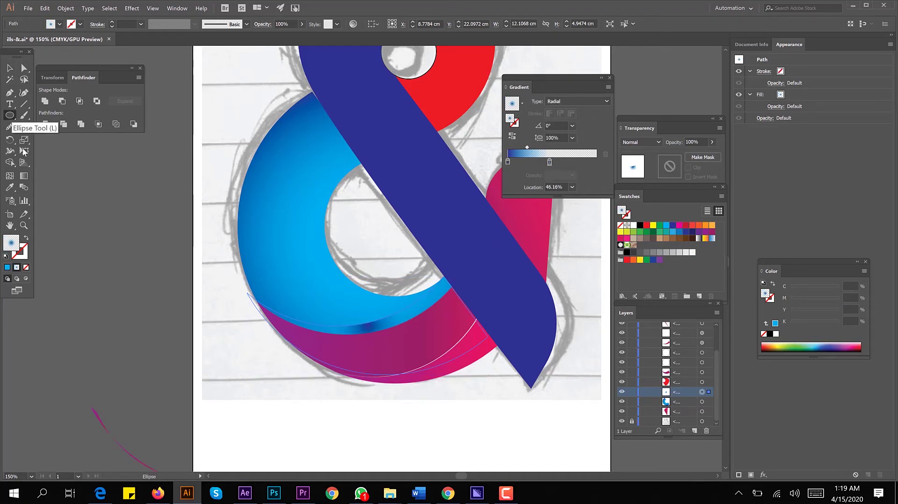
click(24, 176)
click(512, 136)
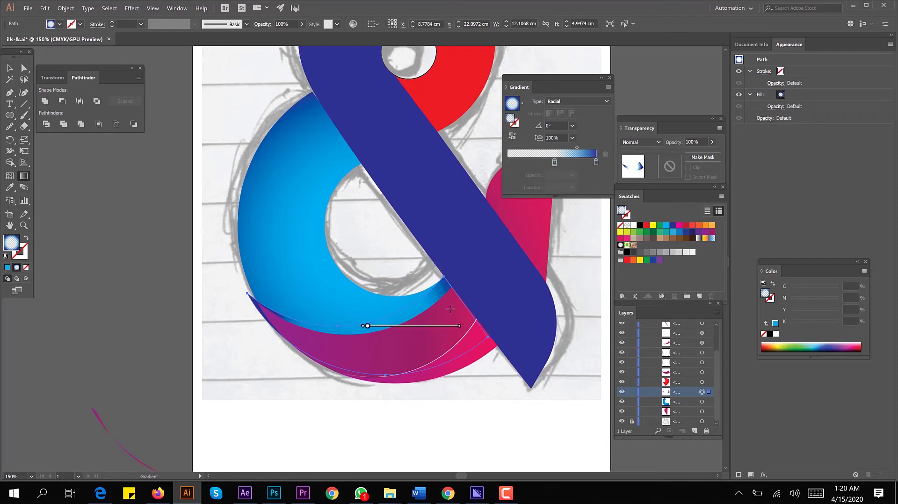
Flatten the radial gradient to a 60.8% ellipse and move the transparent stop to 75.8%
drag(368, 327, 352, 284)
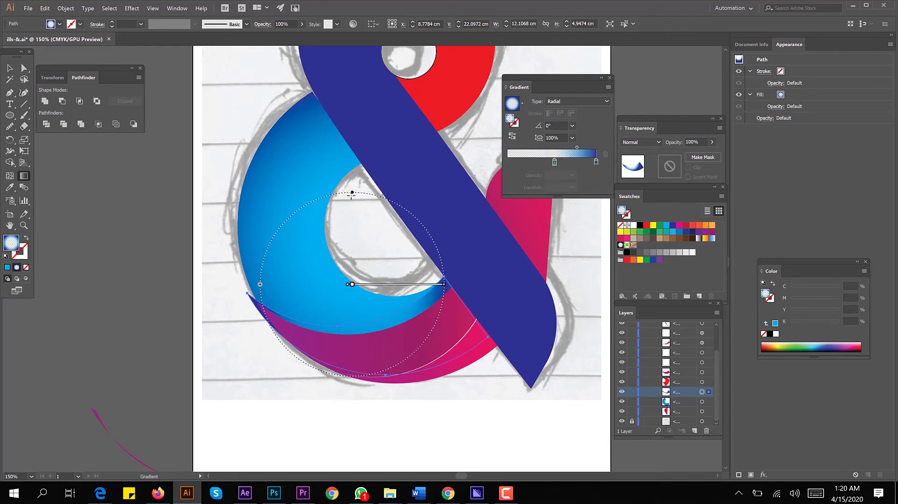
drag(352, 193, 354, 220)
mouse_move(380, 284)
mouse_down()
mouse_move(382, 277)
mouse_move(421, 281)
mouse_move(362, 277)
mouse_up()
drag(270, 279, 243, 277)
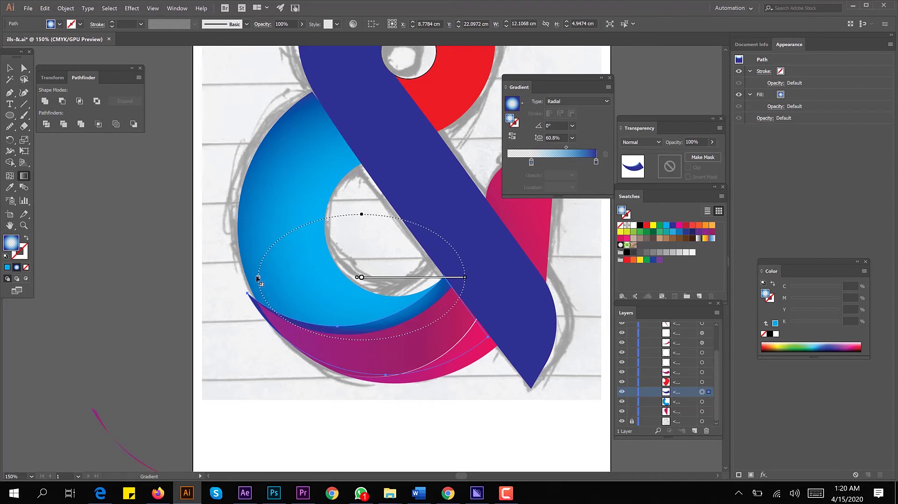
drag(393, 279, 376, 271)
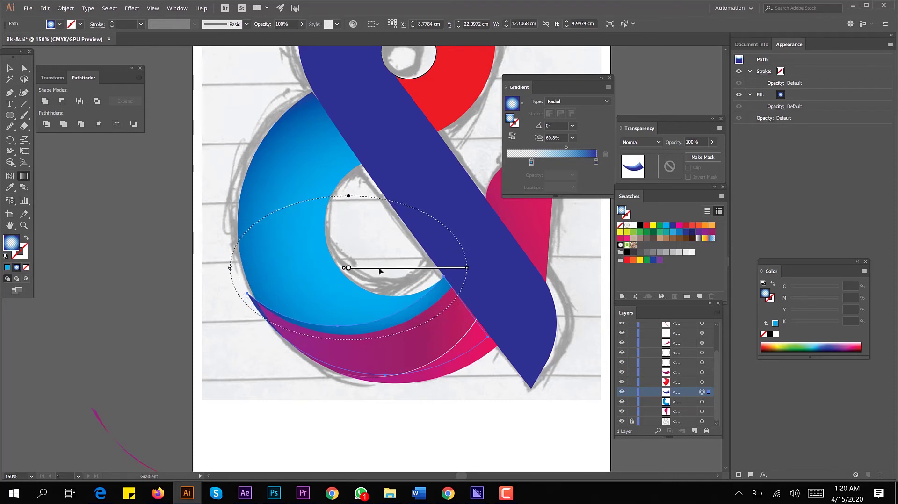
click(531, 162)
drag(532, 162, 572, 162)
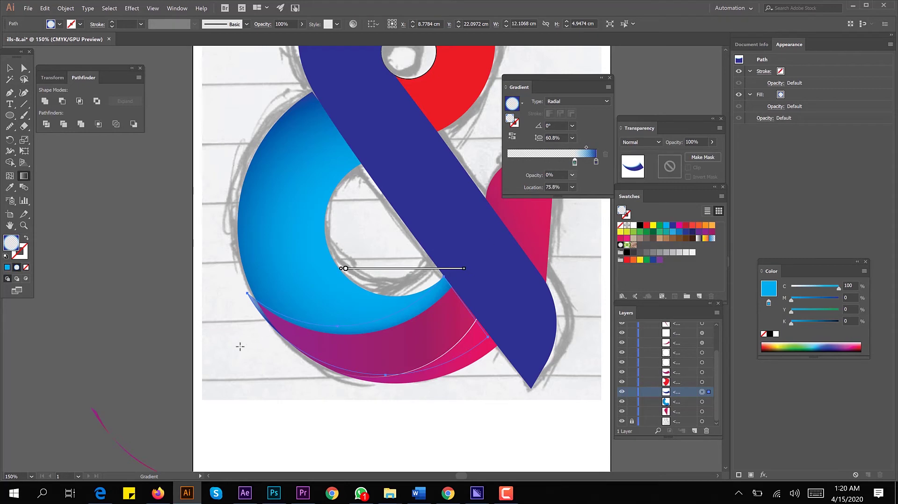
Nudge the shading swoosh into place with a small drag and arrow-key moves
key(v)
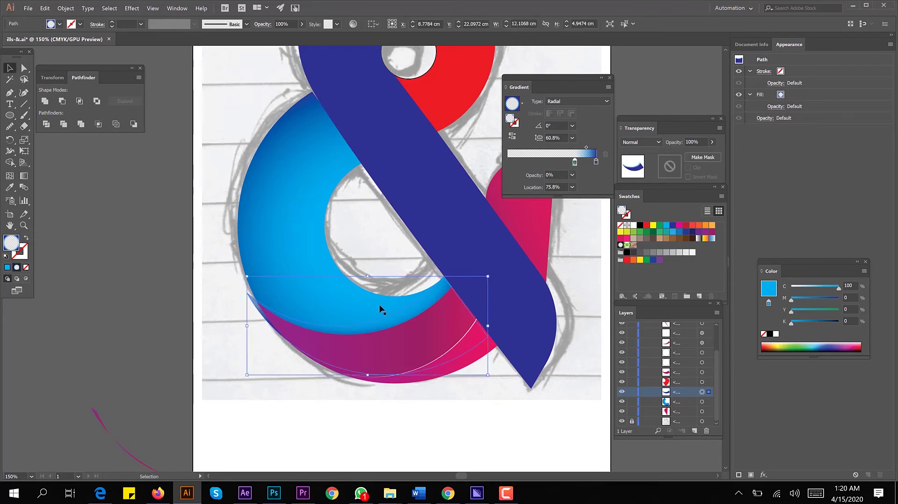
alt+scroll(382, 309, up, 1)
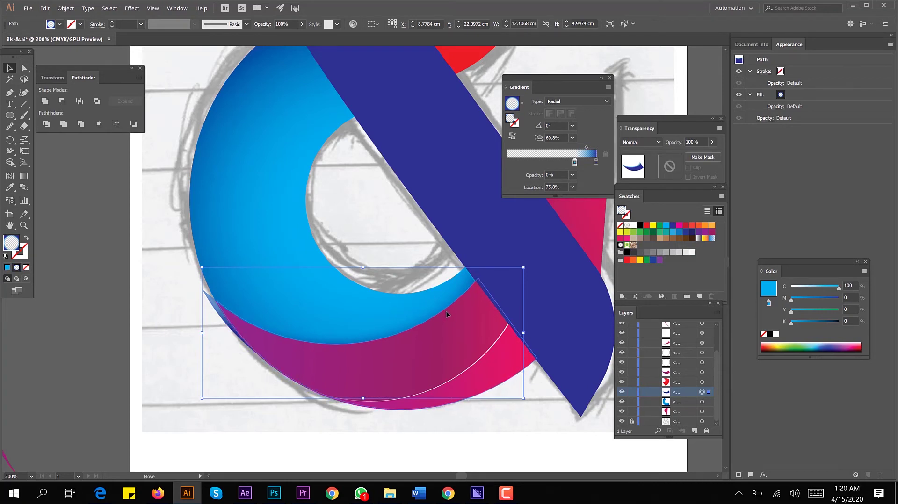
drag(447, 315, 445, 321)
alt+scroll(440, 321, up, 1)
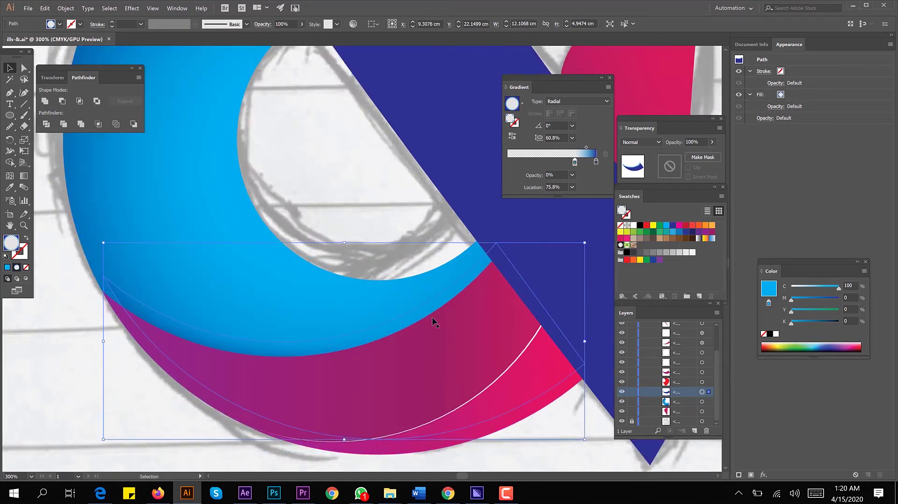
key(Up)
key(Up)
key(Up)
key(Left)
key(Left)
key(Left)
key(Right)
key(Right)
key(Right)
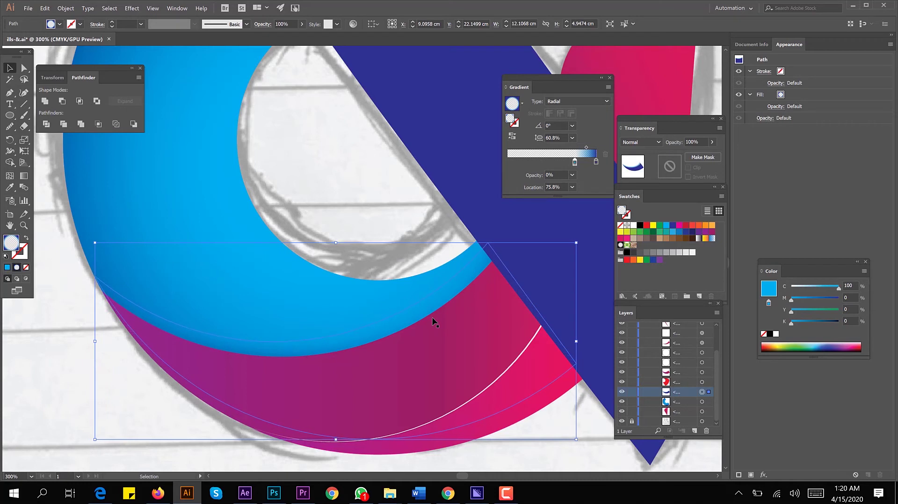
Adjust the swoosh's gradient stop and midpoint, shifting the blue stop to 93.52%
mouse_move(576, 162)
mouse_down()
mouse_move(565, 161)
mouse_move(585, 148)
mouse_up()
click(586, 148)
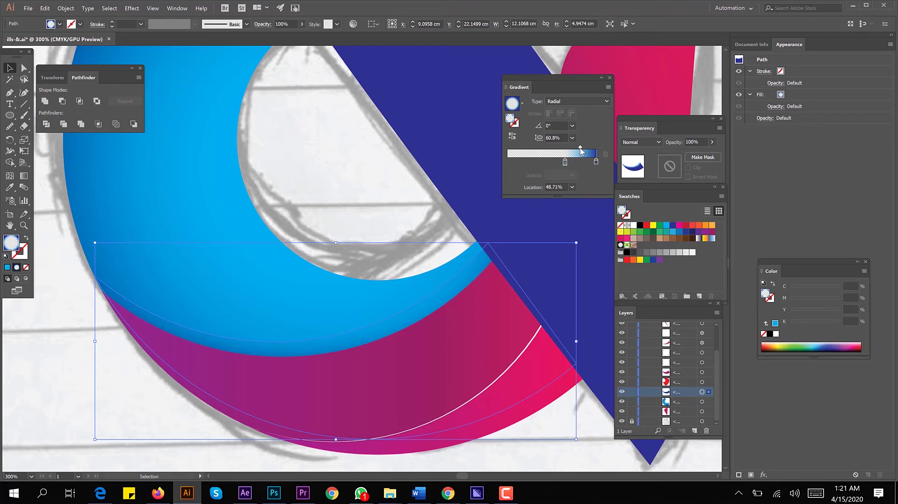
drag(585, 149, 591, 162)
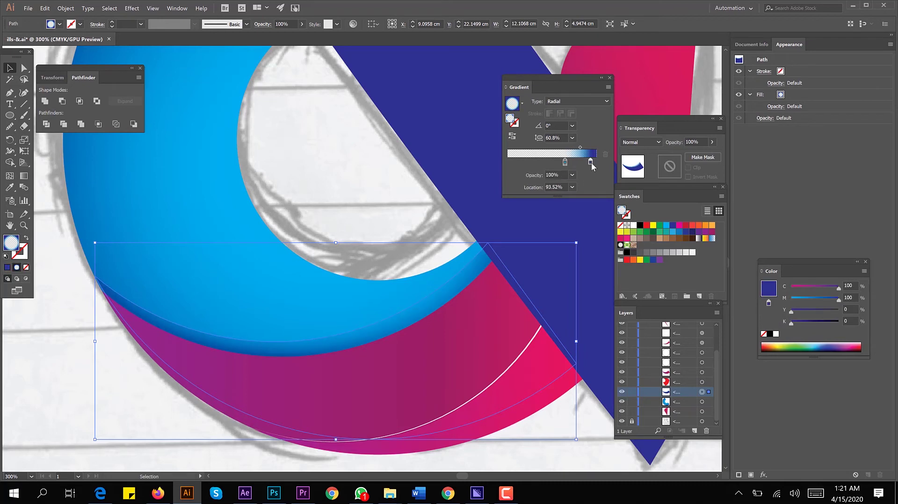
scroll(240, 309, down, 2)
Try Screen and Overlay, then set the swoosh's blend mode to Color Burn
click(641, 142)
click(641, 208)
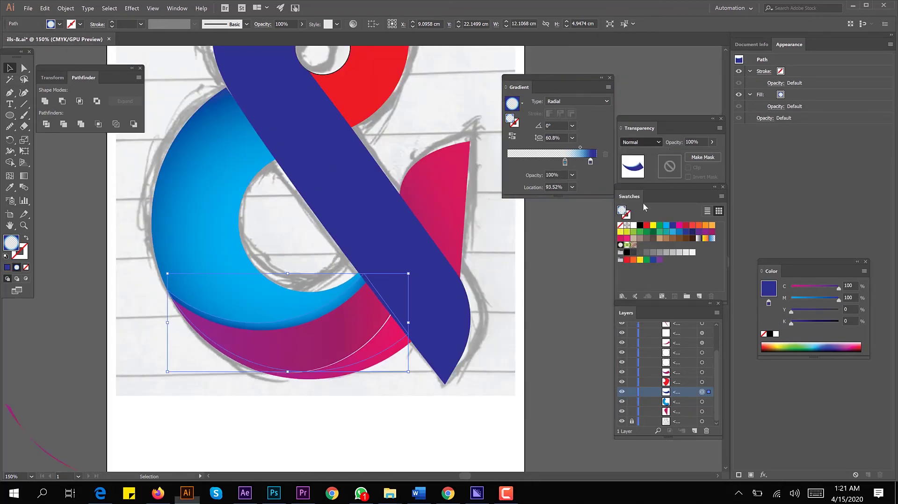
click(650, 141)
click(647, 240)
click(641, 142)
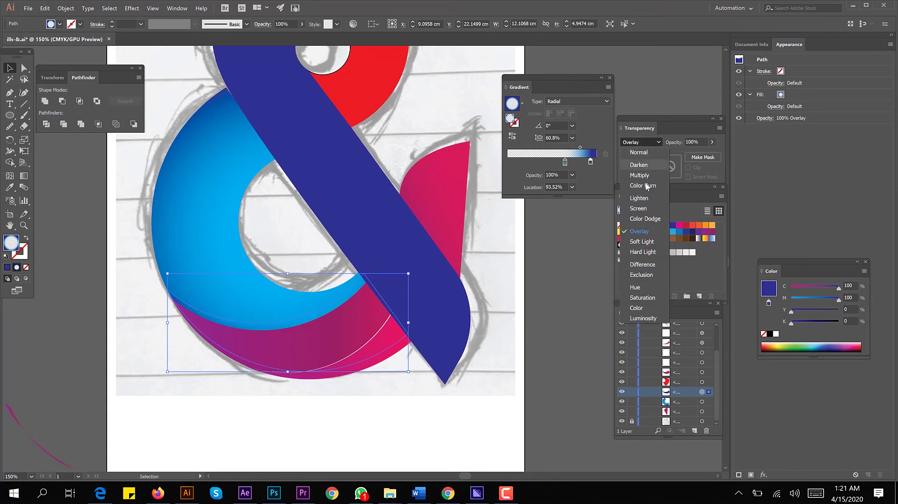
click(647, 186)
click(538, 298)
key(ctrl+1)
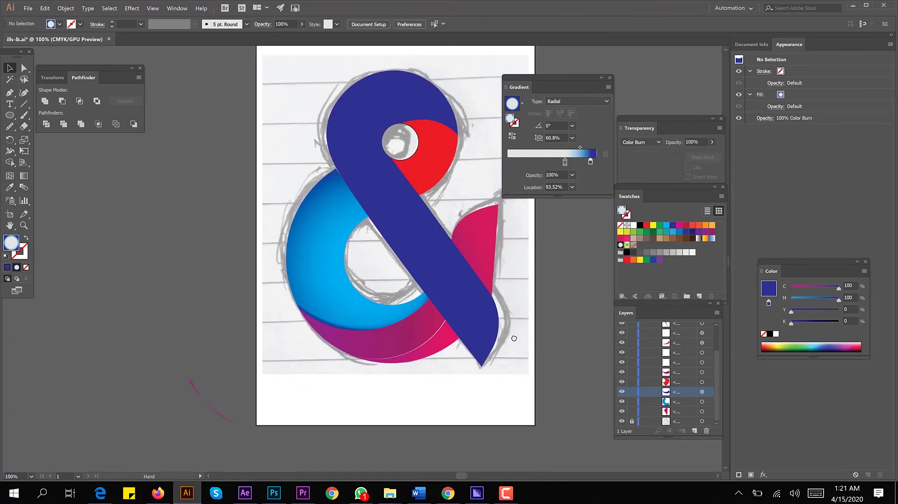
Give the diagonal stroke a gradient by dropping orange and red swatches onto its stops
click(320, 261)
click(216, 284)
drag(215, 283, 177, 295)
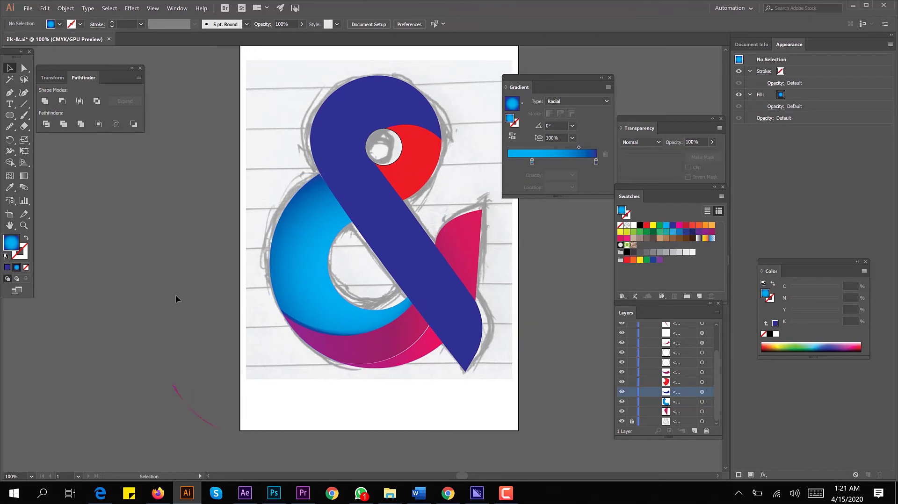
click(342, 121)
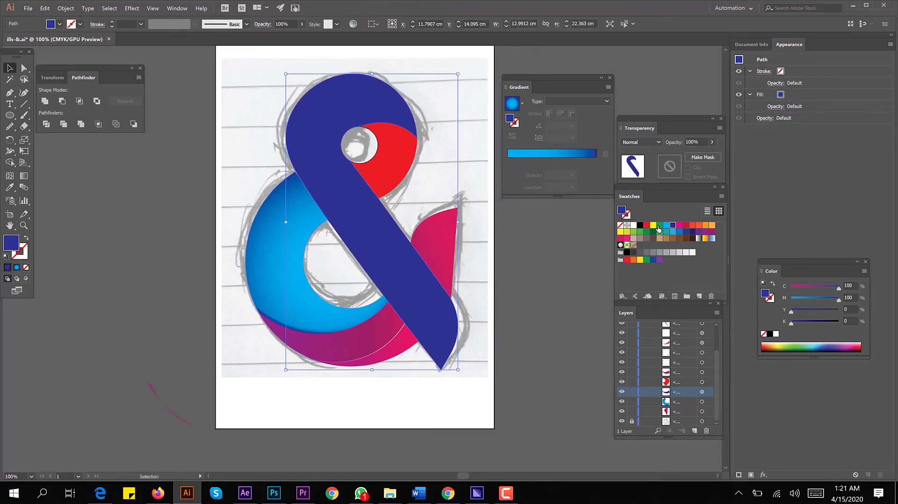
mouse_move(655, 228)
mouse_down()
mouse_move(585, 162)
mouse_move(595, 188)
mouse_move(596, 162)
mouse_up()
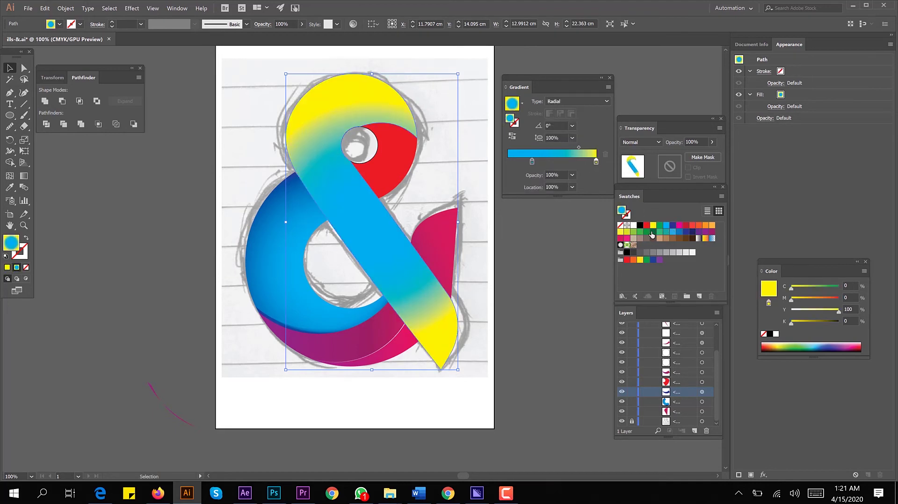
drag(621, 232, 596, 162)
drag(713, 227, 596, 162)
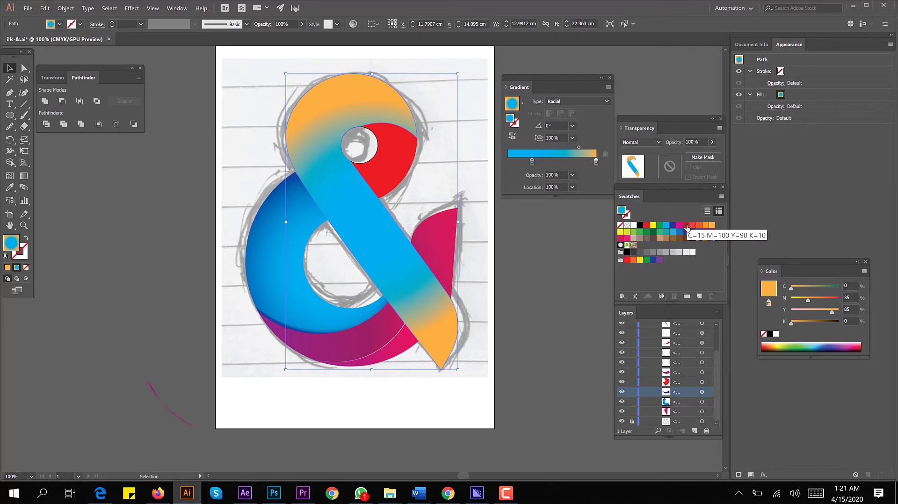
mouse_move(687, 228)
mouse_down()
mouse_move(532, 161)
mouse_move(508, 162)
mouse_up()
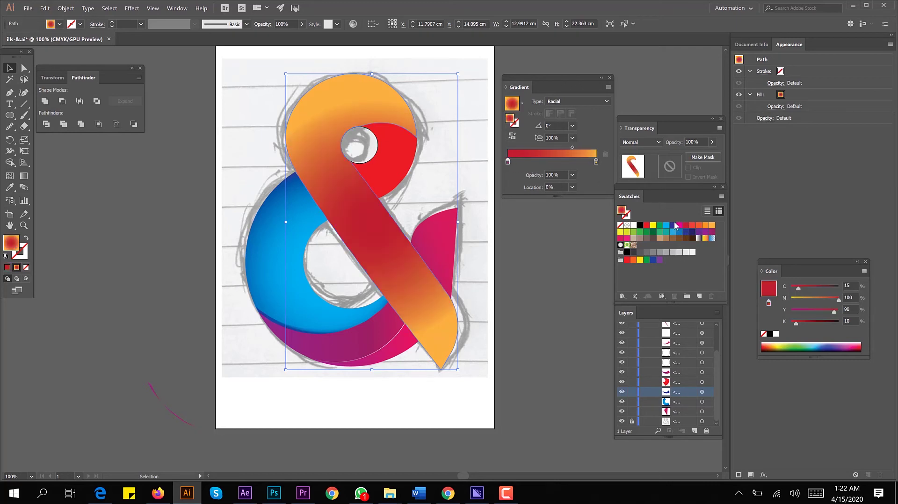
Switch the stroke's gradient to Linear and run it diagonally along the stroke
click(606, 101)
click(557, 110)
key(g)
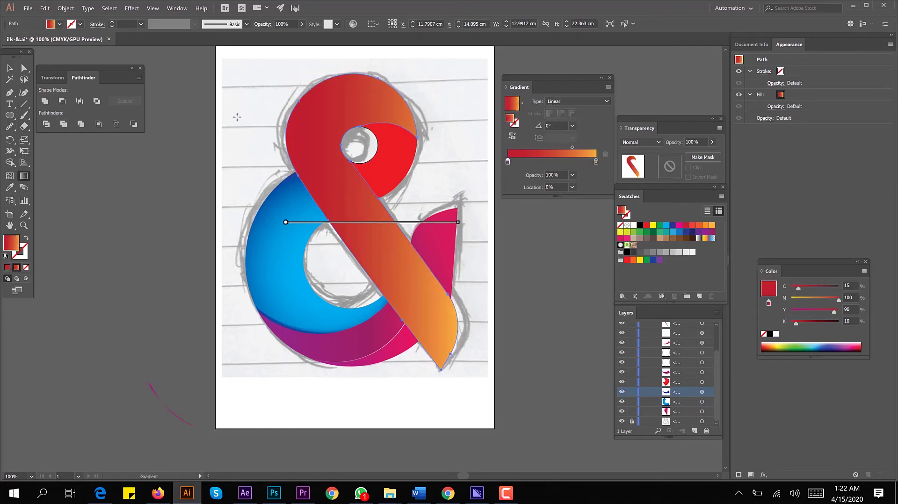
drag(328, 88, 450, 342)
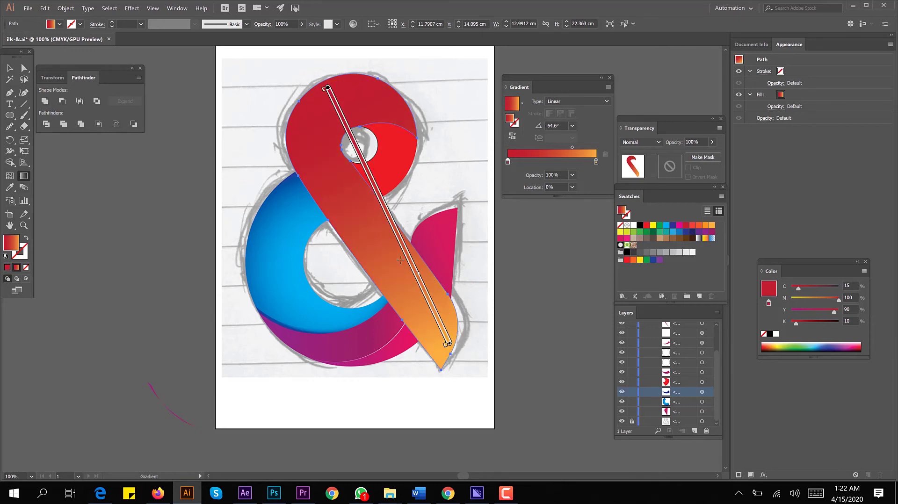
Reverse and rebalance the gradient: yellow at the top to red at the bottom tip, angled -60.4°
click(513, 136)
drag(361, 161, 376, 192)
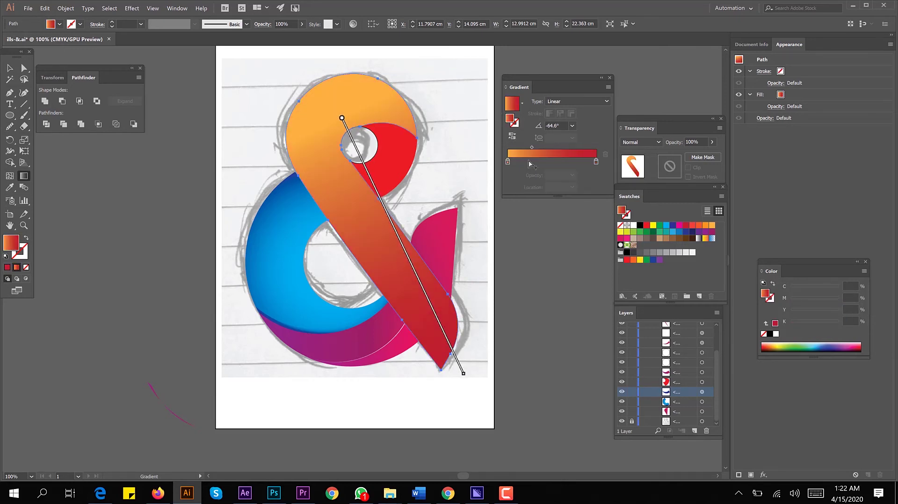
mouse_move(532, 147)
mouse_down()
mouse_move(552, 148)
mouse_move(524, 162)
mouse_up()
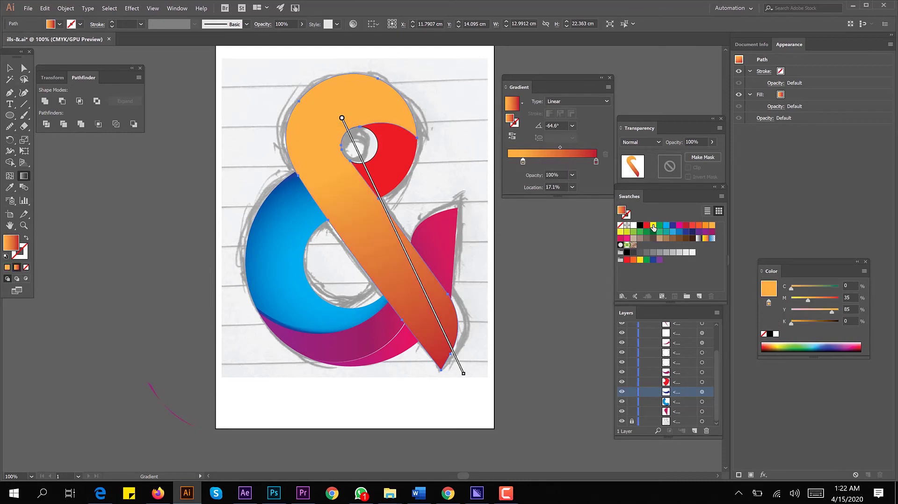
click(511, 164)
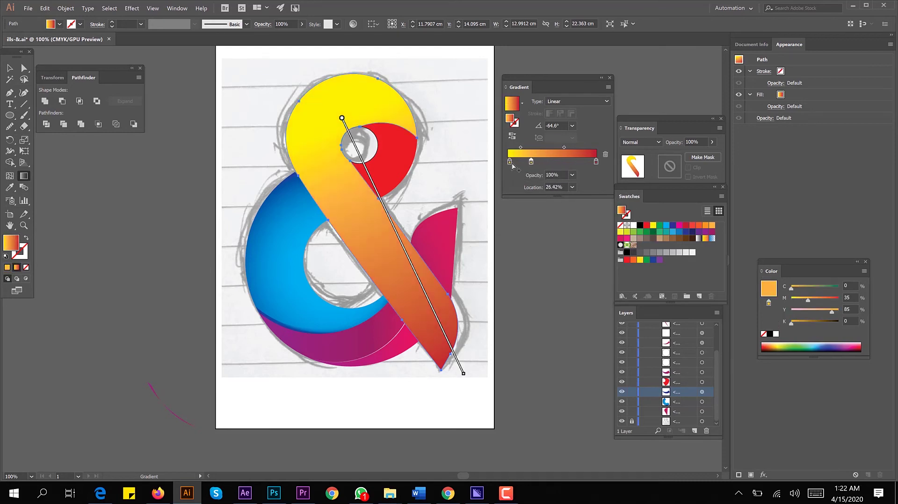
click(519, 148)
drag(320, 81, 455, 319)
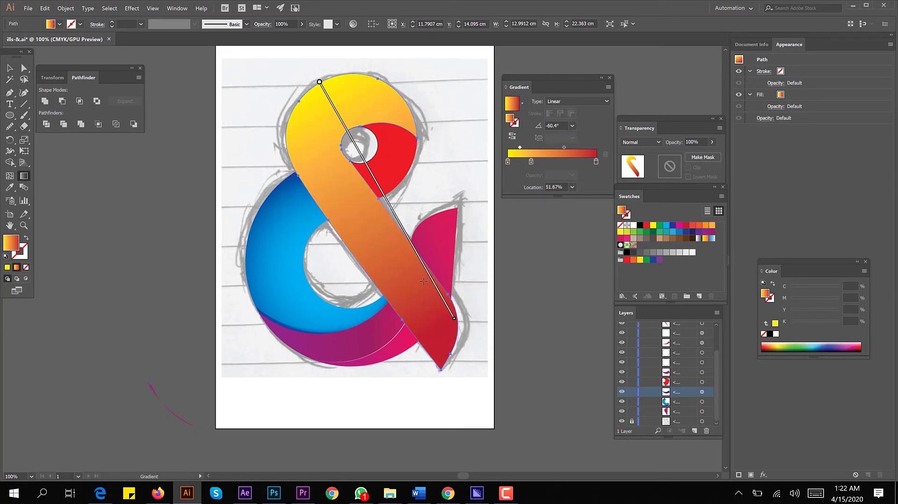
Deselect everything and hide the pencil sketch layer
key(v)
key(ctrl+shift+a)
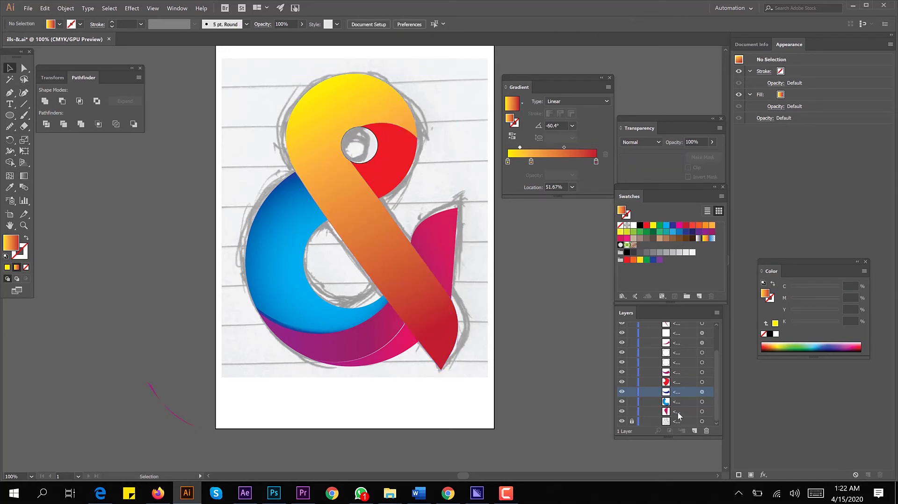
click(622, 422)
drag(523, 315, 530, 317)
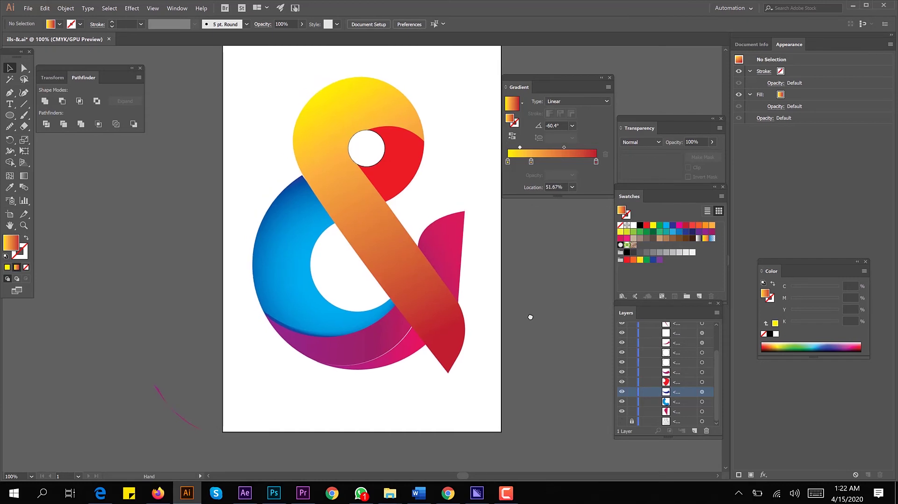
Set the small white circle in the top loop to no stroke, removing its black outline
click(435, 267)
click(360, 178)
click(384, 135)
scroll(347, 134, up, 4)
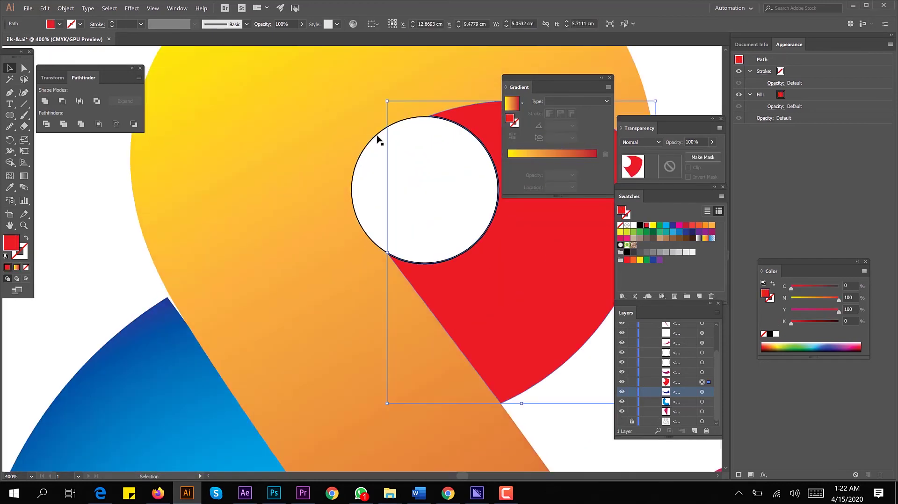
click(415, 121)
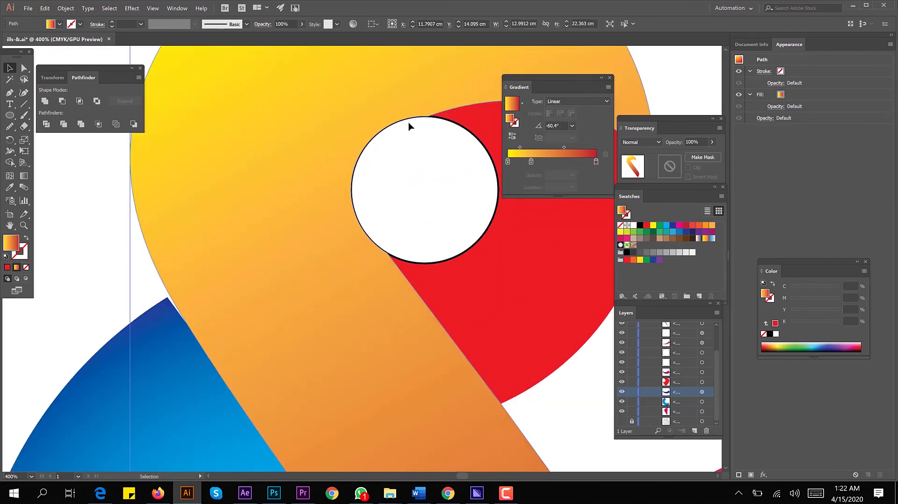
click(401, 127)
key(ctrl+shift+a)
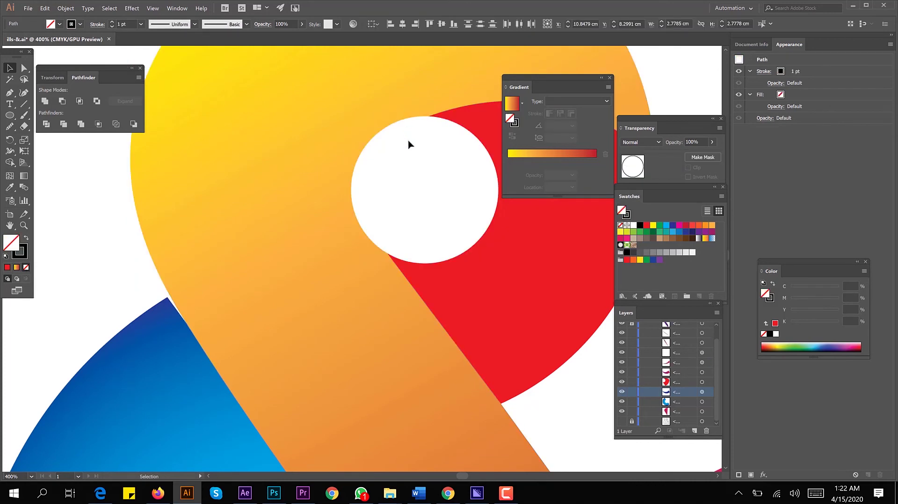
scroll(408, 146, down, 3)
scroll(327, 173, right, 2)
key(/)
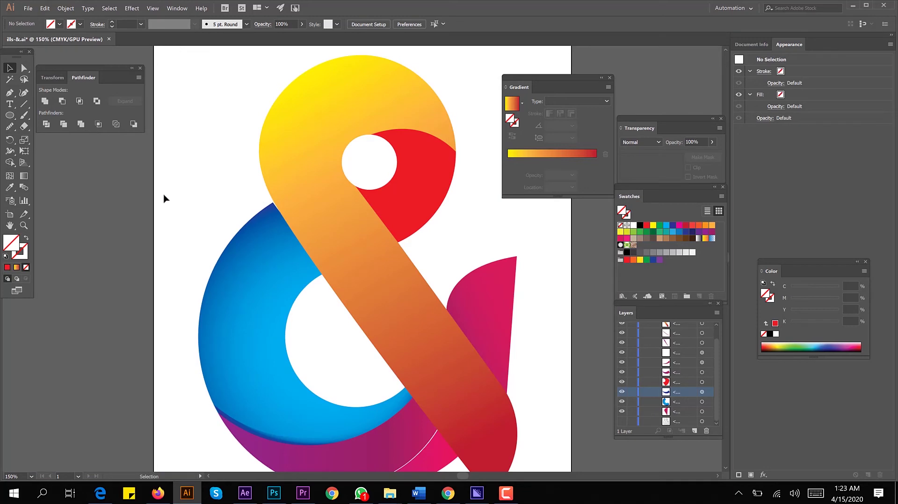
key(ctrl+minus)
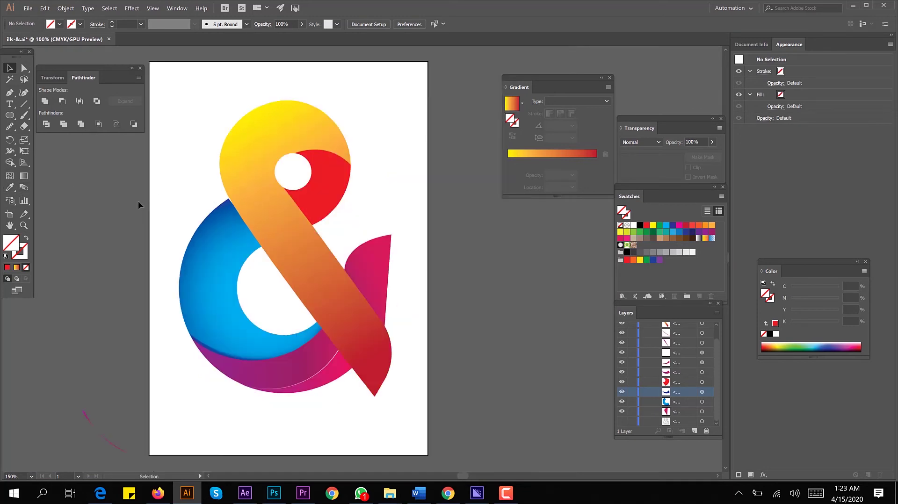
Undo a stray ellipse and place a copy of the diagonal gradient band right of the letter
click(267, 181)
key(l)
drag(374, 234, 479, 253)
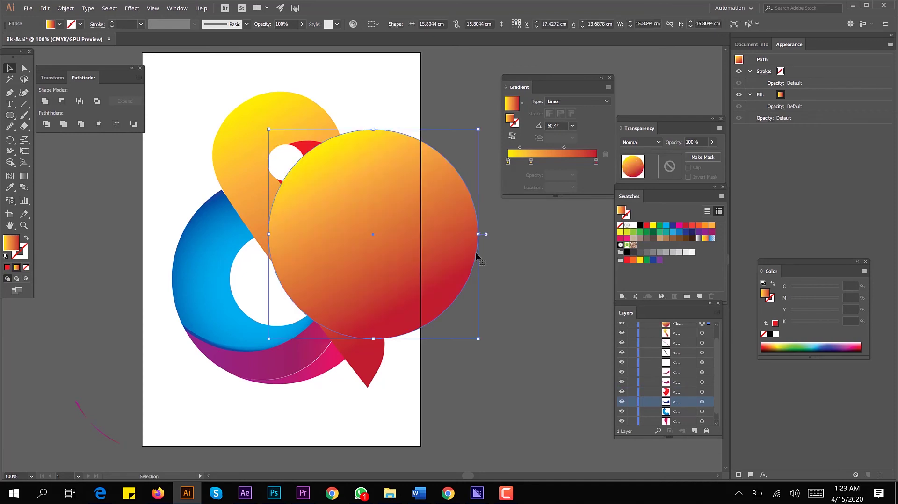
key(ctrl+z)
key(v)
click(261, 187)
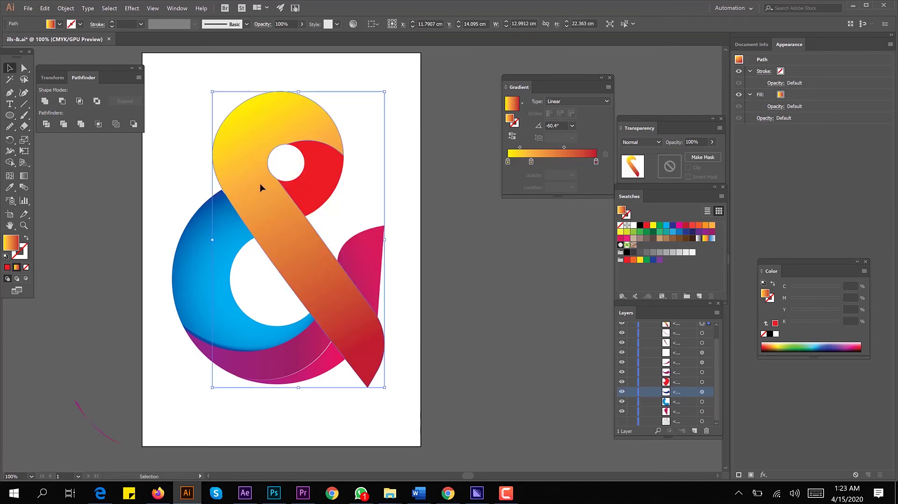
drag(260, 188, 395, 182)
Reshape the copy into a gradient-filled teardrop by deleting and moving anchors
key(a)
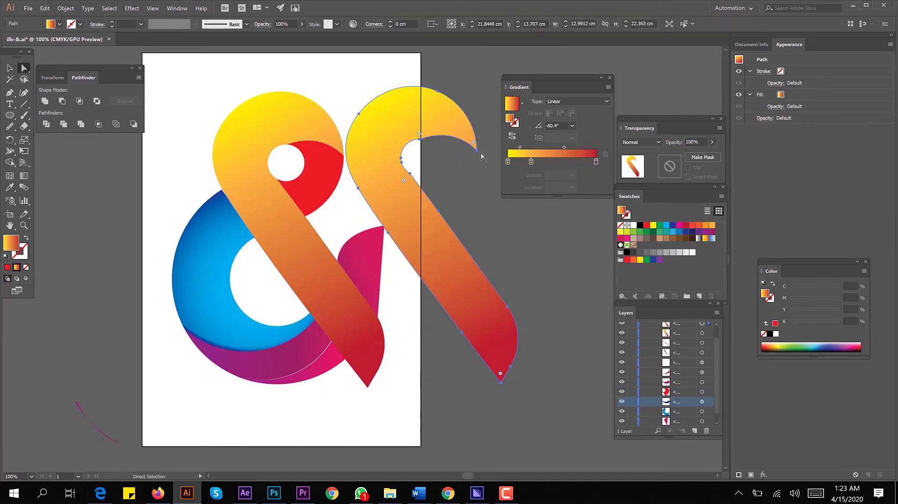
click(420, 133)
key(Delete)
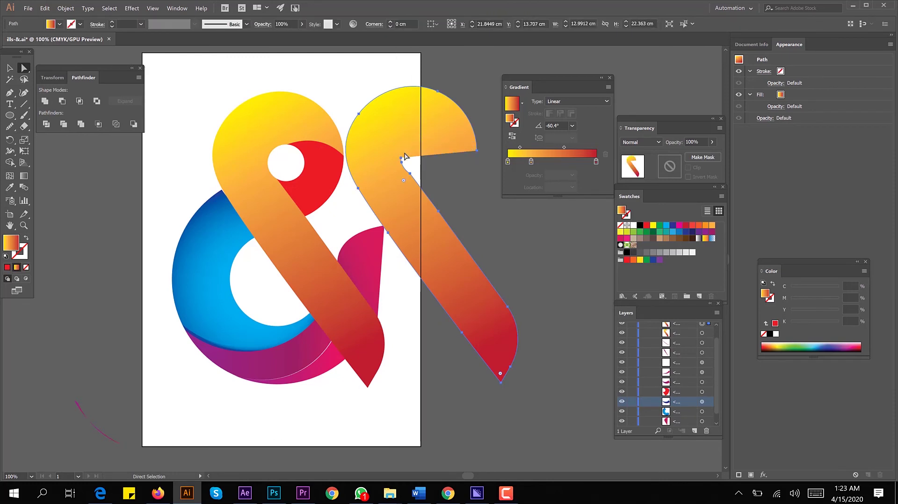
click(401, 162)
drag(401, 163, 510, 311)
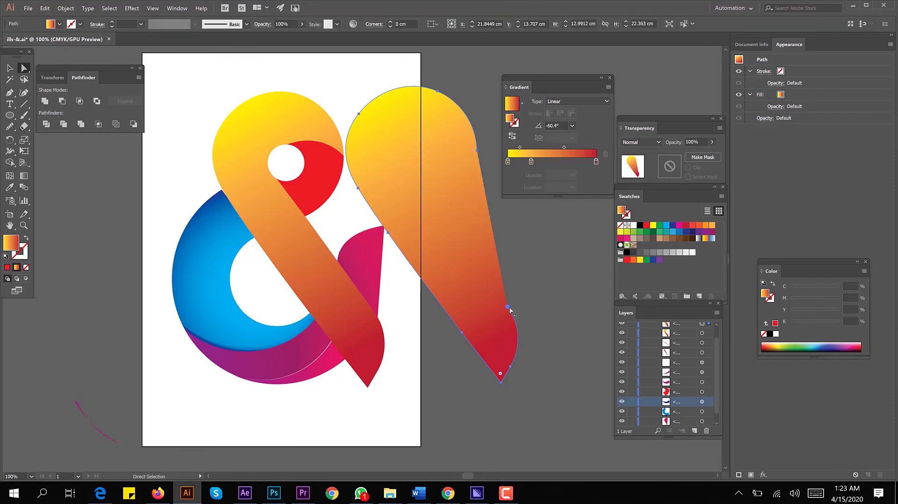
drag(511, 370, 500, 383)
key(Delete)
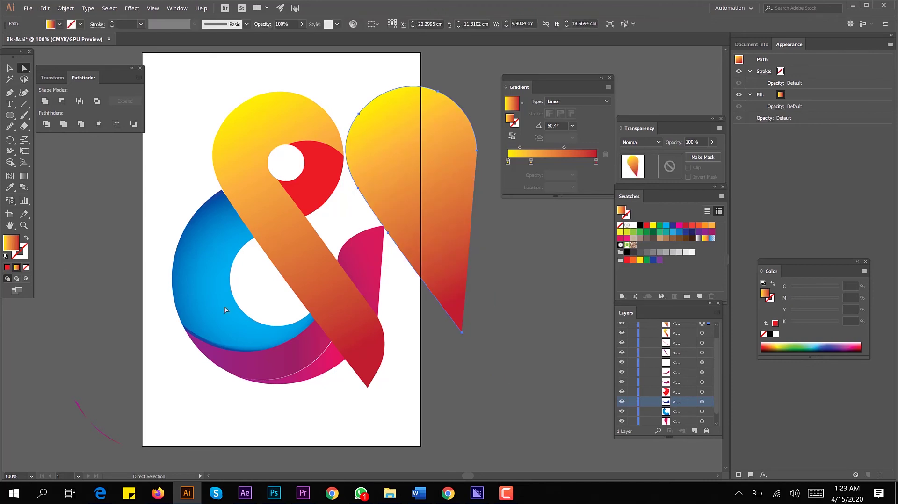
click(27, 240)
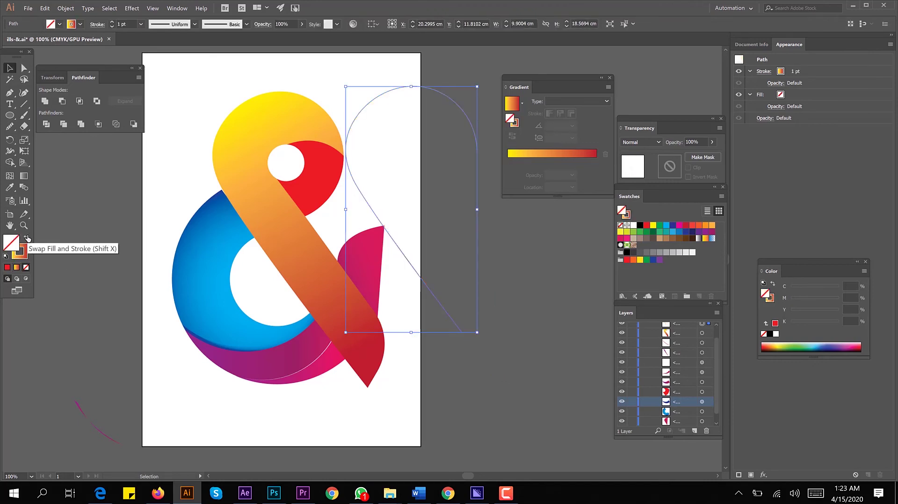
click(26, 240)
Shrink the teardrop and move it onto the ampersand's top loop
click(10, 68)
drag(344, 85, 370, 100)
drag(436, 196, 314, 184)
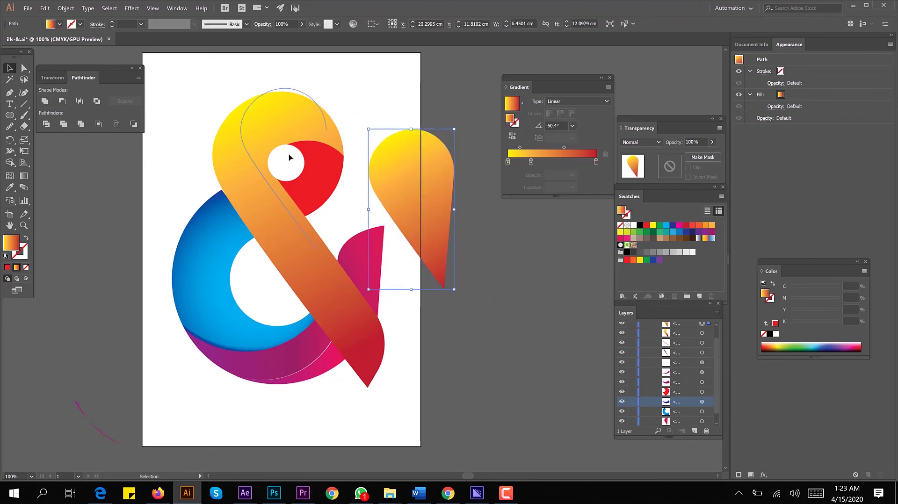
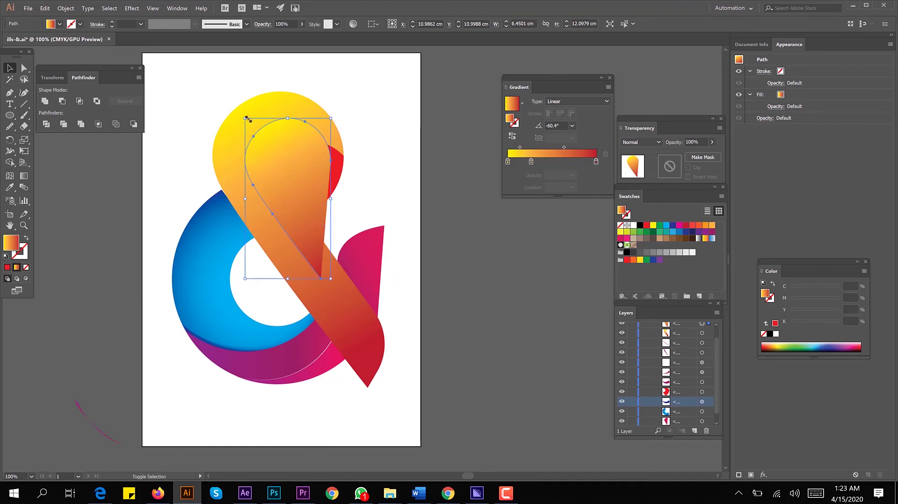
Enlarge the yellow-to-red teardrop proportionally and nudge it slightly right and down
drag(247, 119, 246, 118)
drag(329, 280, 356, 322)
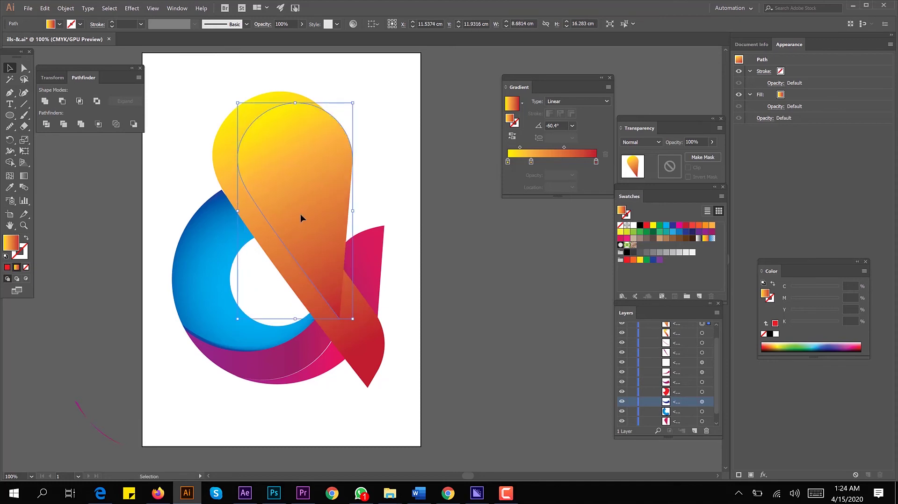
drag(301, 214, 302, 216)
Set the teardrop's blend mode to Hard Light and check it with selection edges hidden
click(640, 142)
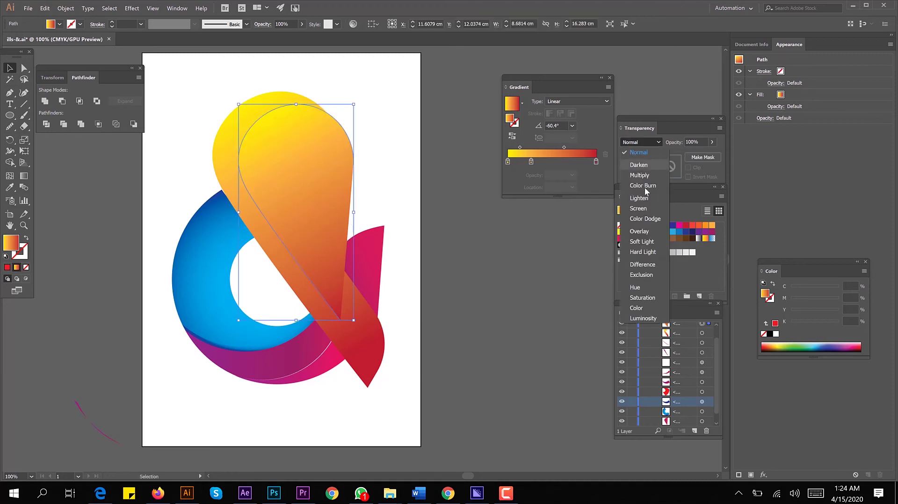
click(650, 248)
key(ctrl+h)
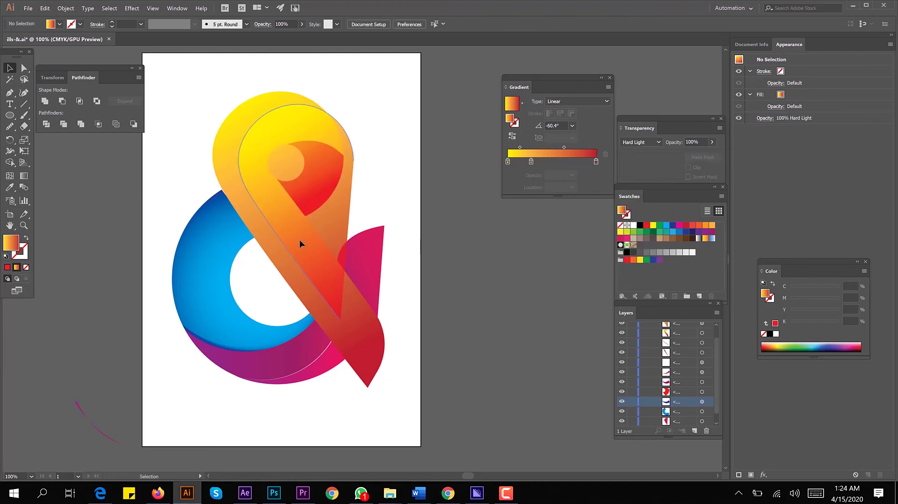
click(443, 252)
click(336, 209)
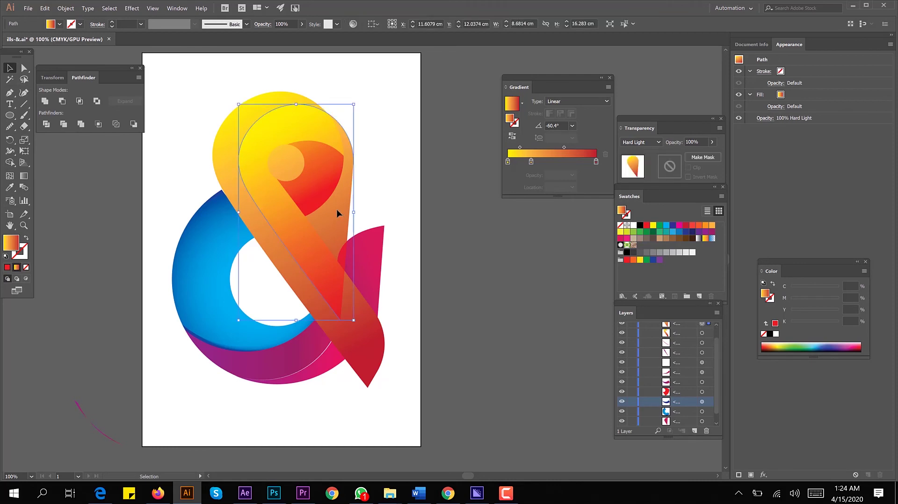
Rotate the teardrop slightly and fine-tune its angle and position
key(a)
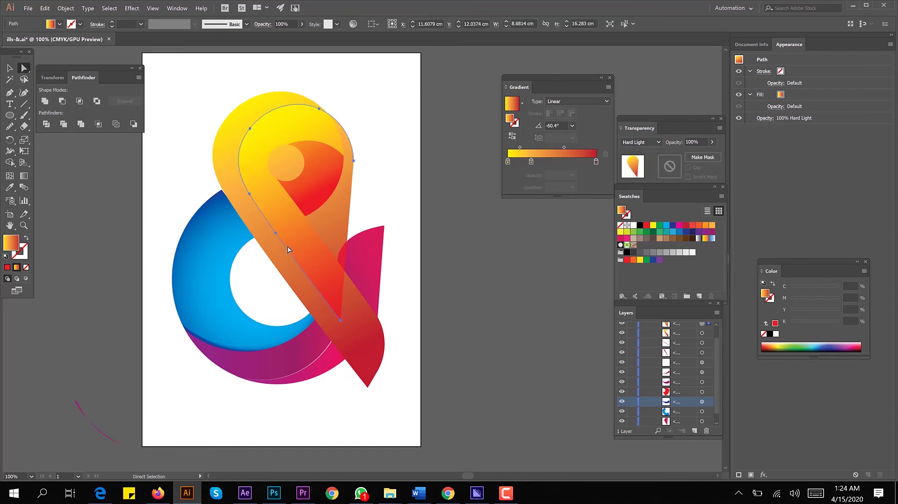
key(v)
drag(361, 101, 358, 97)
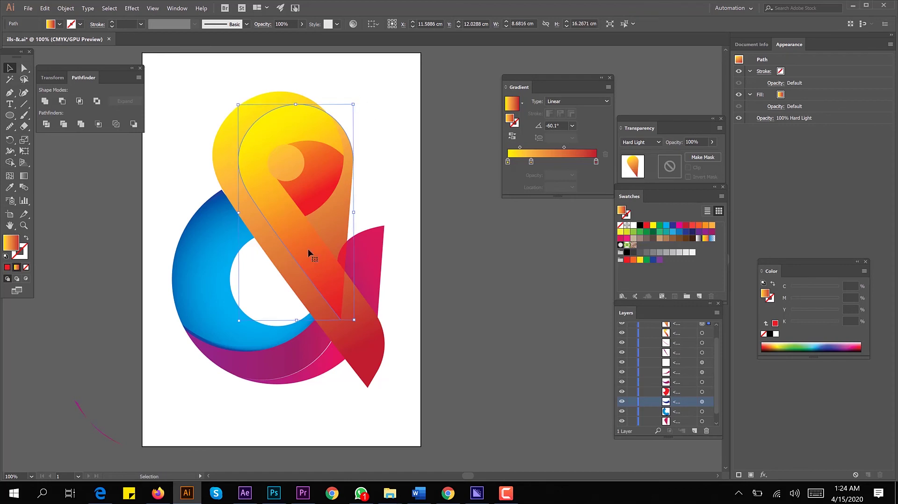
drag(311, 254, 310, 251)
Select the teardrop together with the orange band, then reselect only the teardrop
key(ctrl+plus)
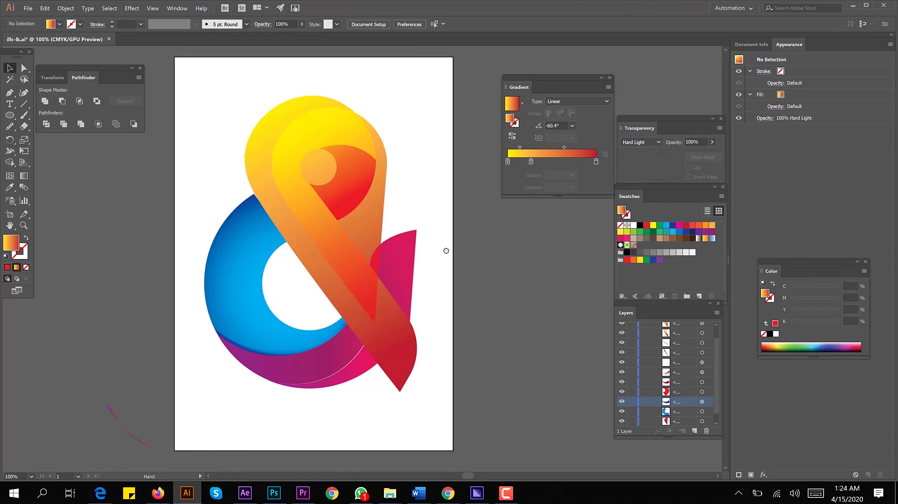
click(263, 213)
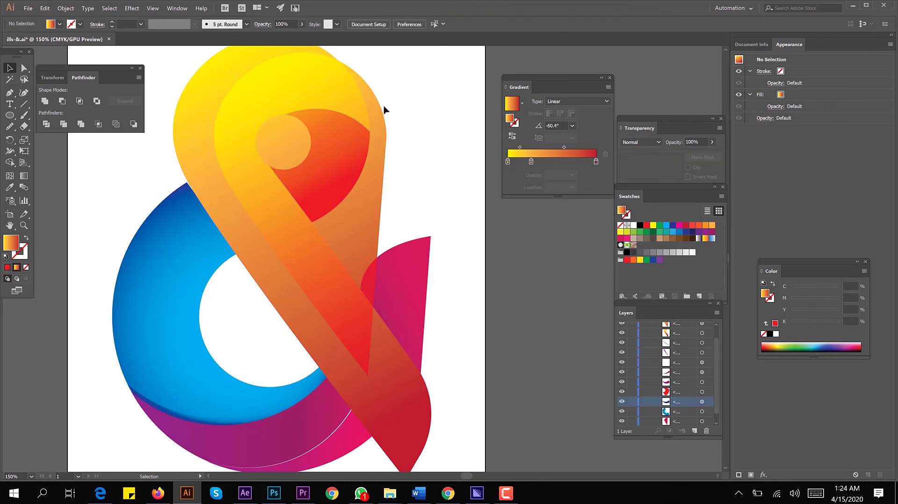
click(306, 90)
key(ctrl+minus)
shift+click(250, 150)
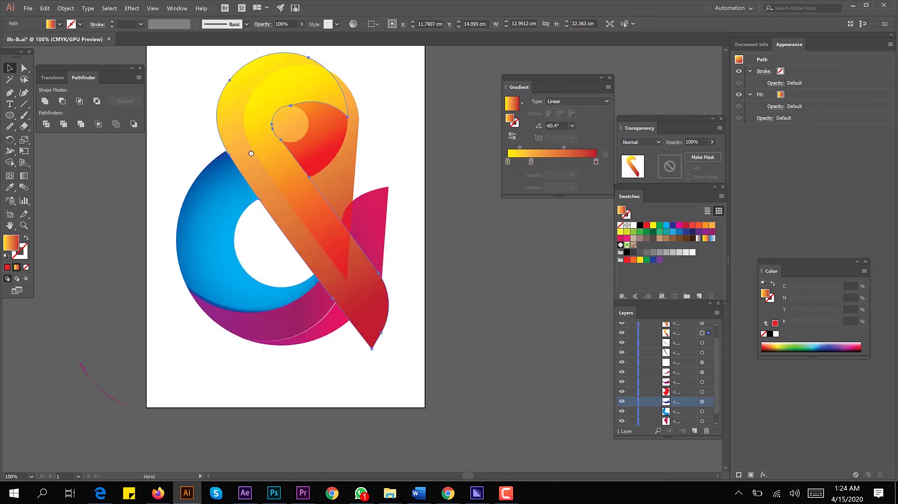
key(ctrl+minus)
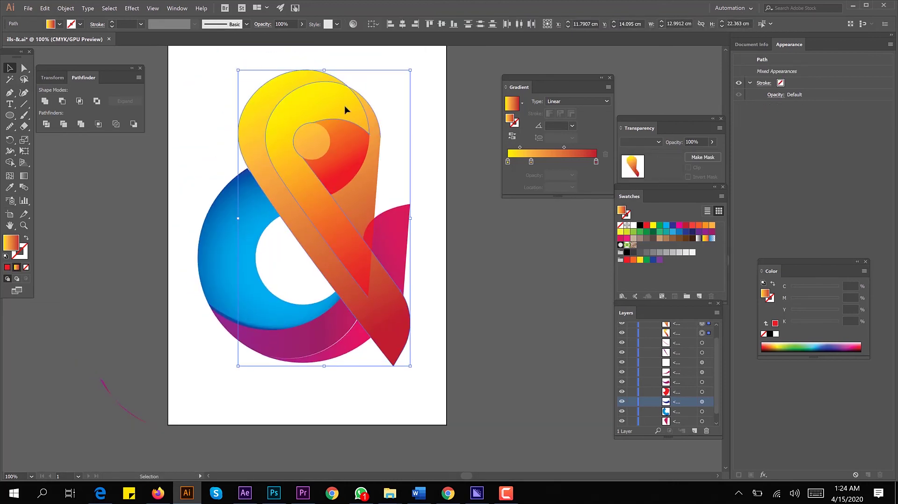
click(225, 76)
click(321, 120)
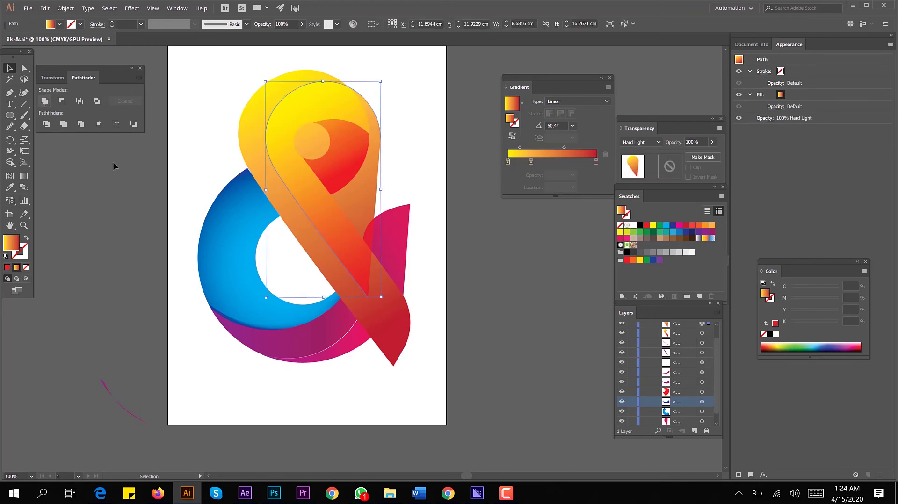
Merge copies of teardrop and band into one loop piece on the ampersand; park the teardrop off-artboard
drag(257, 96, 171, 206)
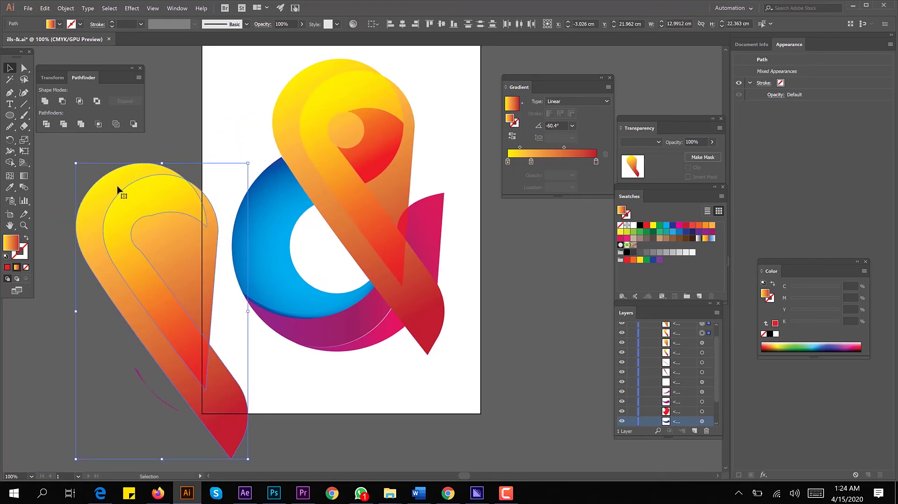
click(79, 101)
mouse_move(379, 102)
mouse_down()
mouse_move(570, 254)
mouse_move(616, 273)
mouse_up()
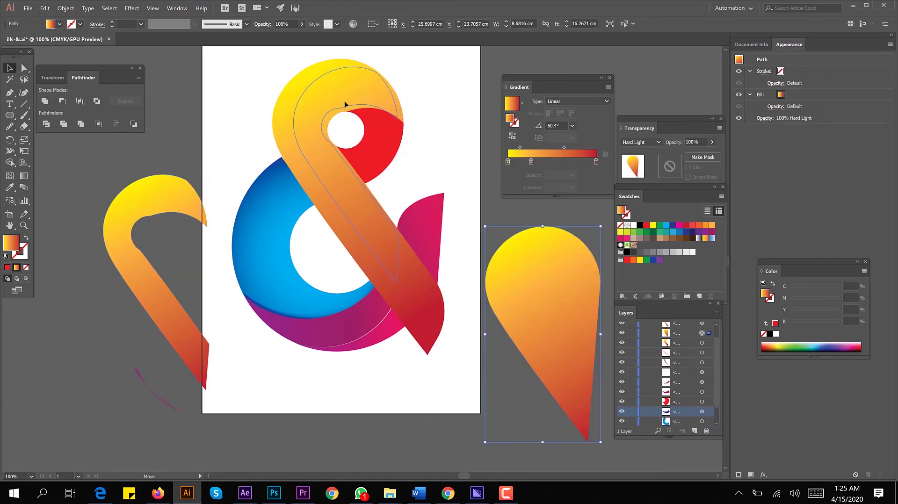
drag(350, 106, 357, 114)
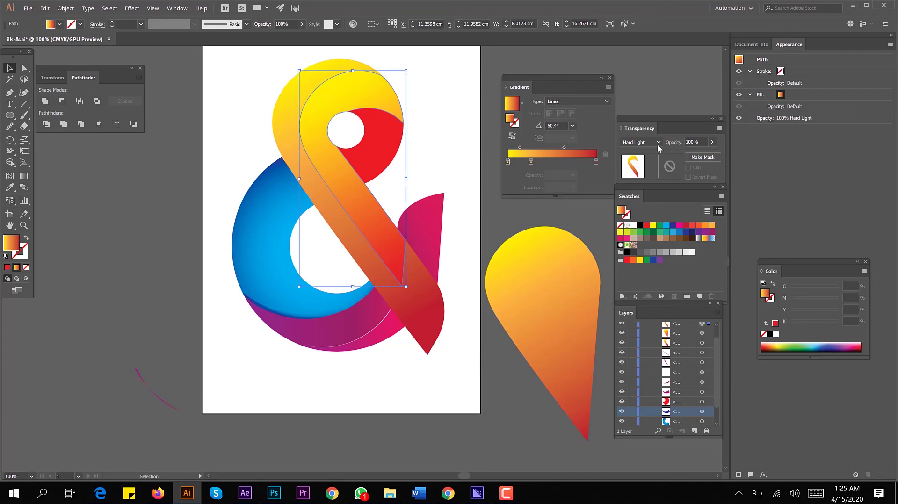
click(458, 83)
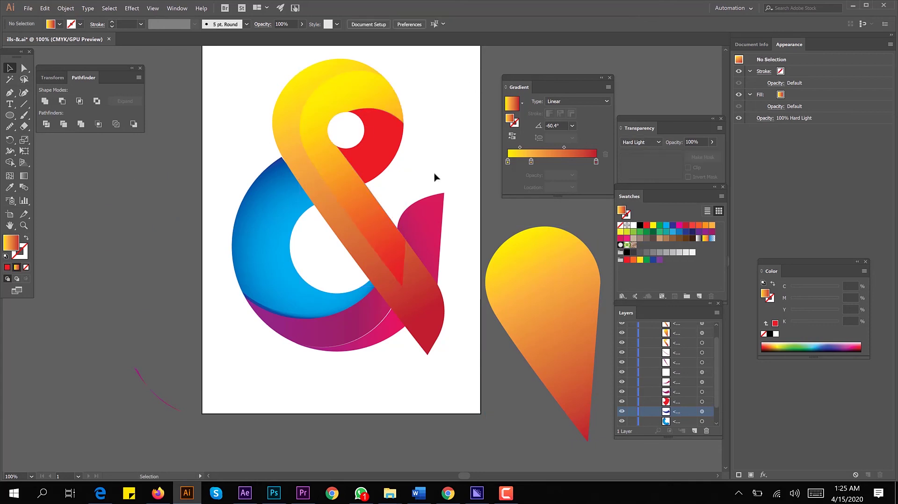
Redraw the loop's gradient along its diagonal with the Gradient tool
click(391, 264)
key(a)
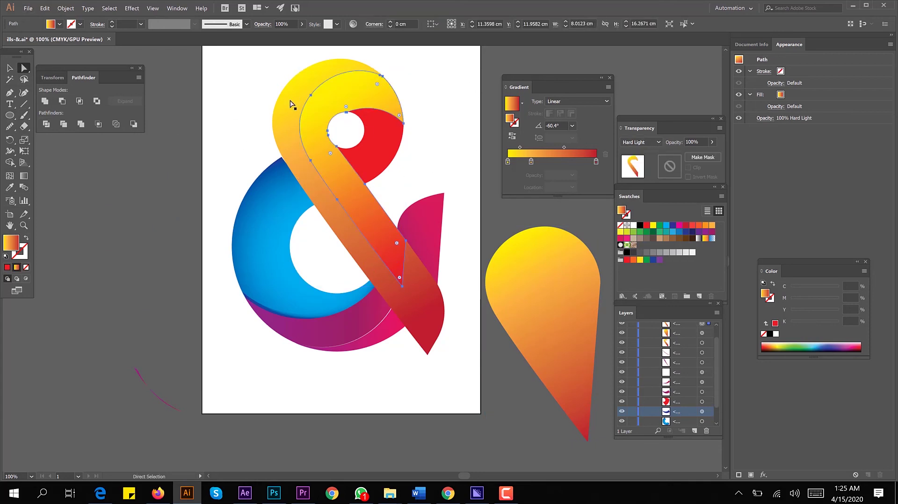
key(g)
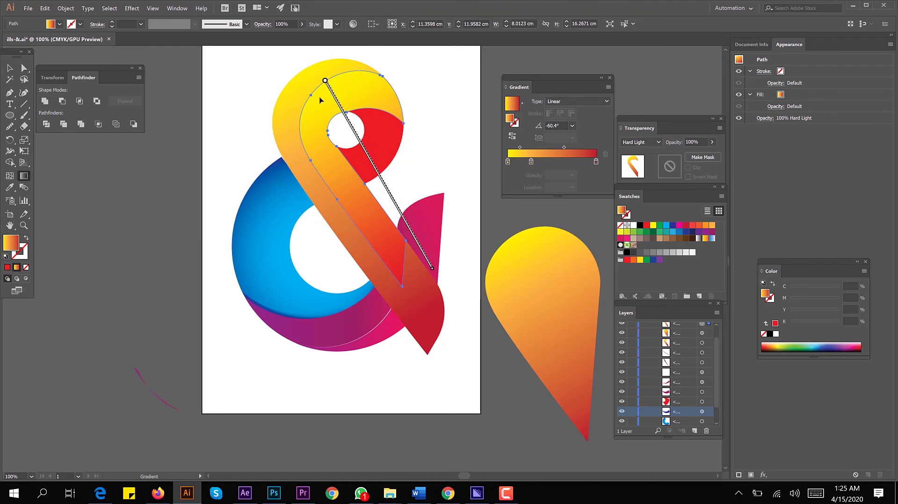
drag(325, 78, 414, 235)
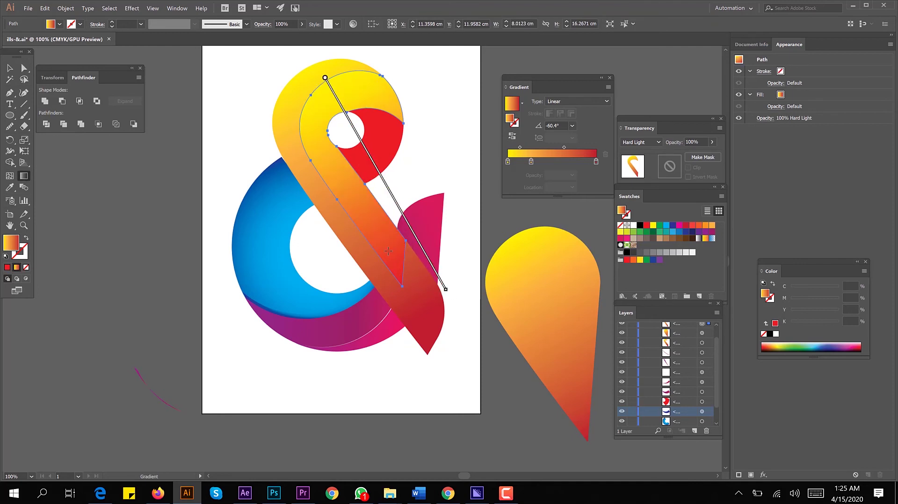
key(v)
key(ctrl+shift+a)
Set the loop gradient's right stop opacity to 0%
click(386, 248)
click(596, 162)
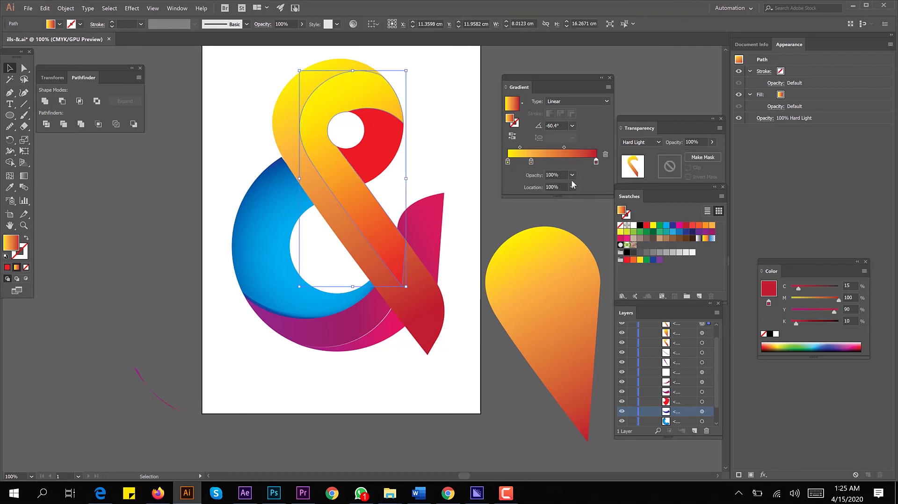
click(572, 175)
click(580, 185)
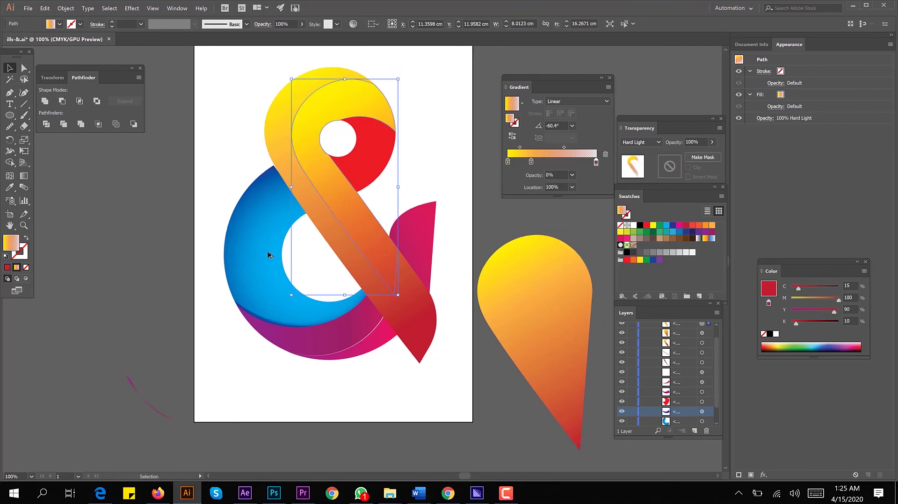
Place a copy of the loop left of the artboard and delete its curl anchors into a wedge
drag(356, 196, 195, 281)
key(a)
click(243, 208)
key(Delete)
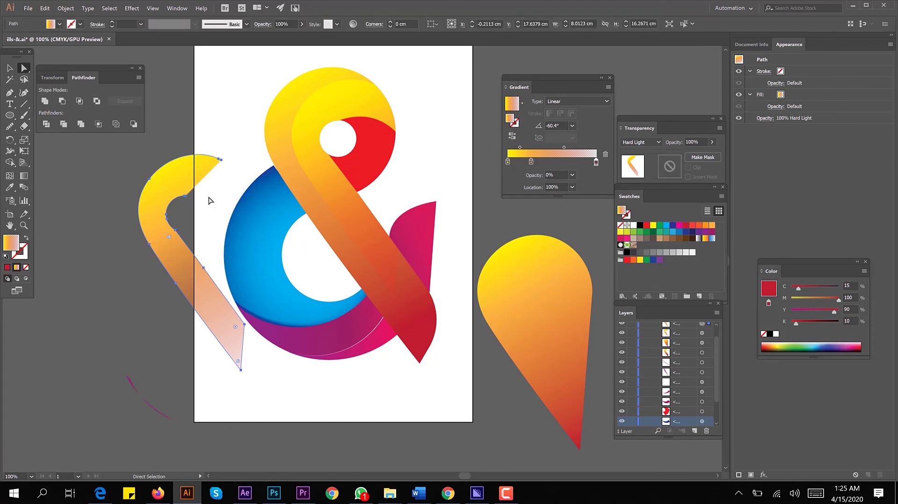
drag(185, 192, 164, 237)
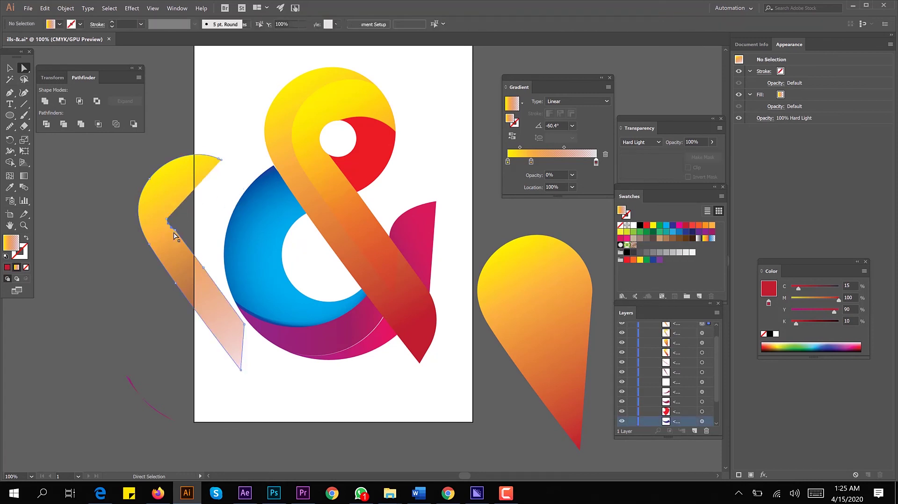
key(Delete)
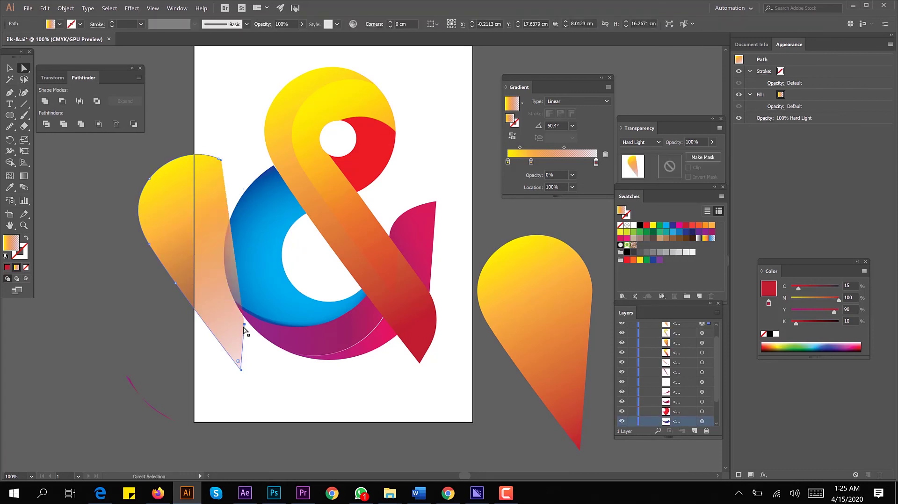
drag(196, 276, 241, 331)
Give the wedge a 1 pt outline instead of a fill and edit its stroke colour
key(v)
click(20, 251)
click(7, 267)
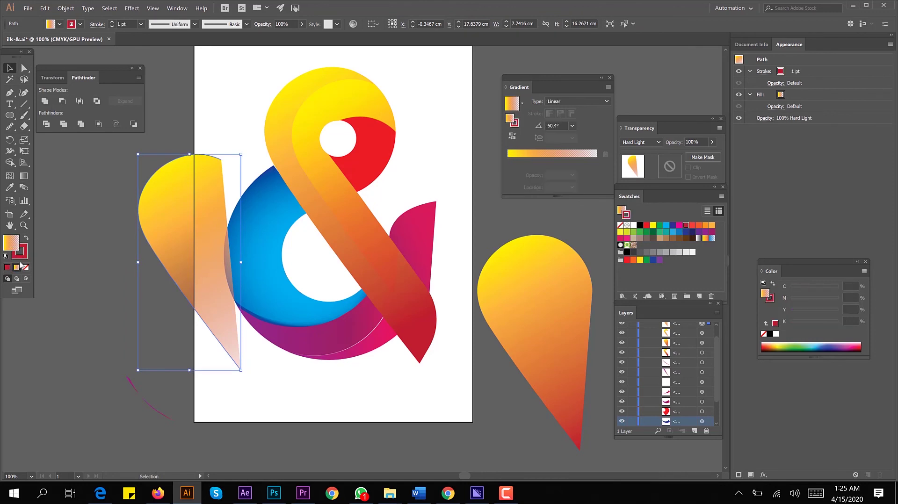
double_click(19, 252)
Make the outline a white #ffffff stroke with tapered Width Profile 1
text(ffffff)
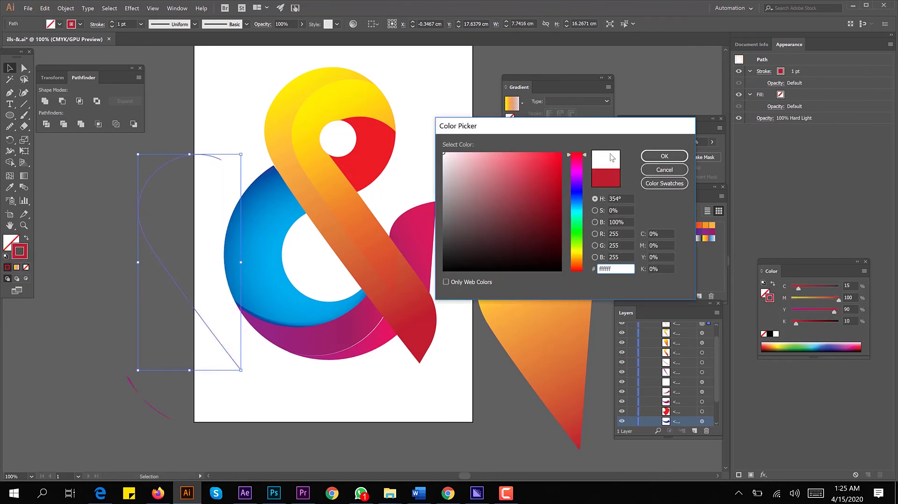
key(Return)
click(175, 164)
click(176, 164)
click(195, 25)
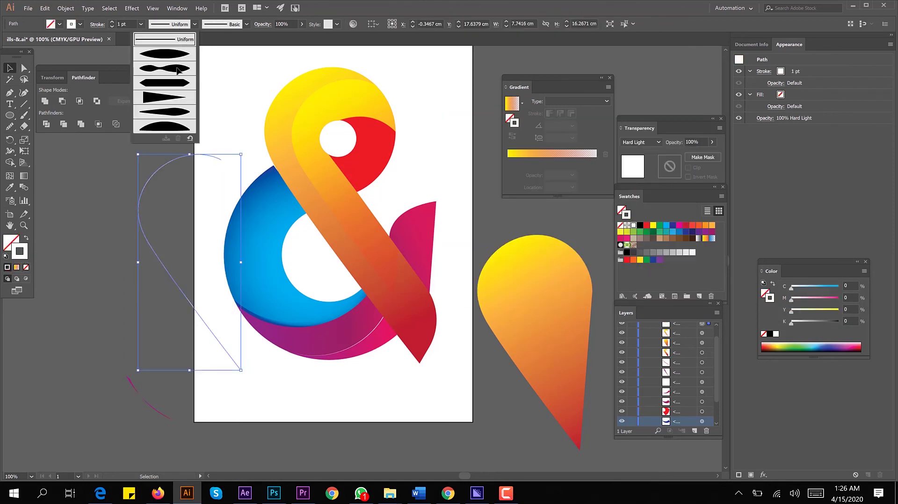
click(169, 66)
click(225, 70)
Move the white highlight onto the orange ribbon and delete the spare teardrop
drag(315, 94, 320, 91)
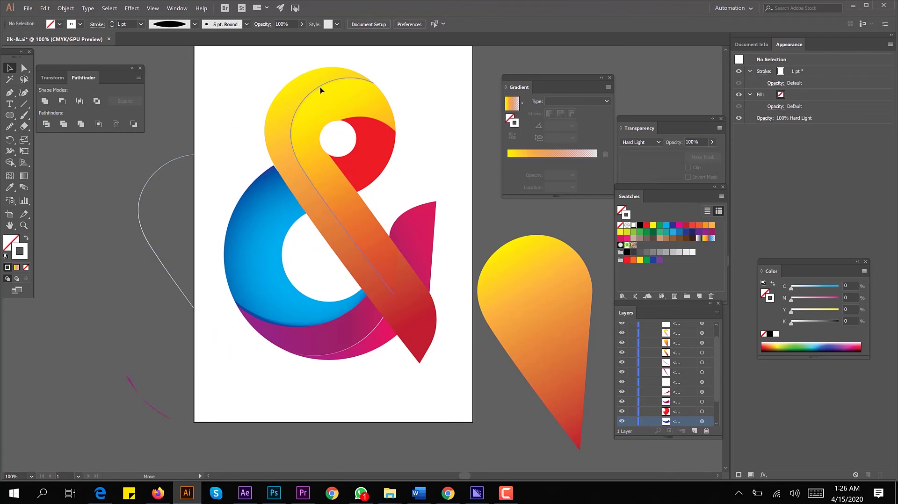
click(322, 91)
key(ctrl+minus)
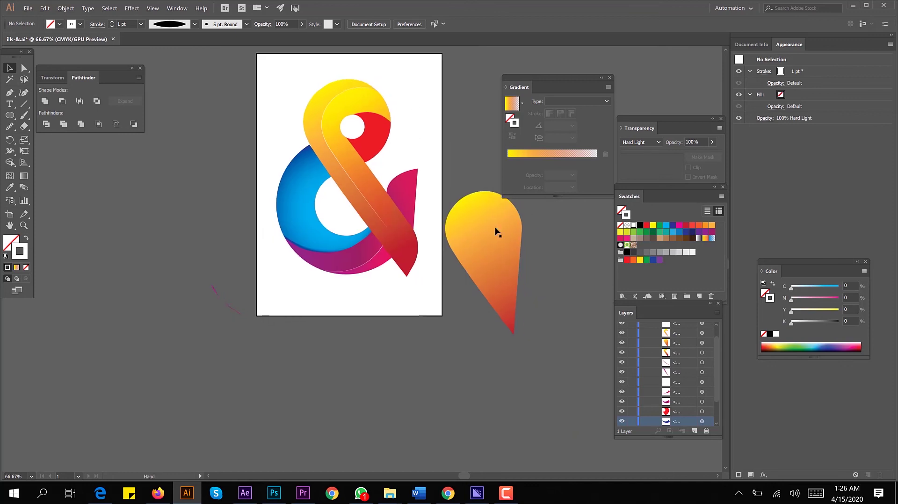
click(517, 241)
key(Delete)
key(ctrl+equal)
key(ctrl+equal)
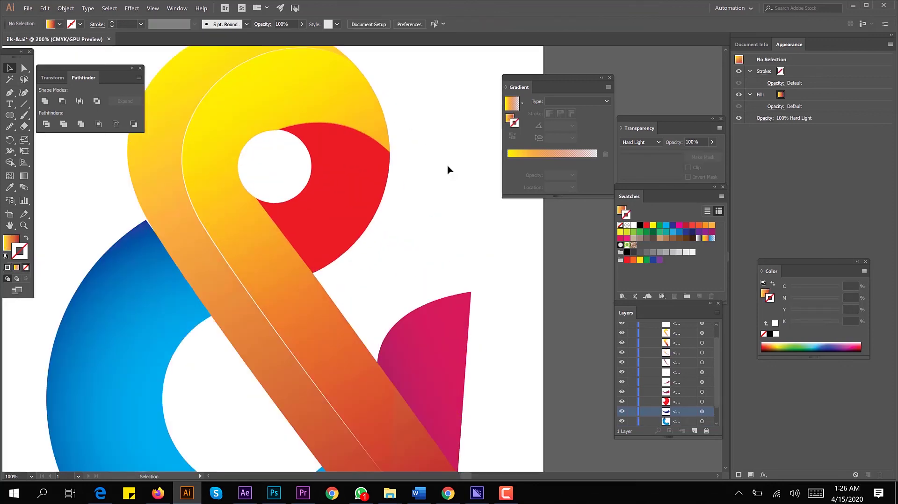
Clear the selection, zoom in on the ampersand, and select the red piece inside the loop
click(371, 162)
key(ctrl+minus)
click(461, 195)
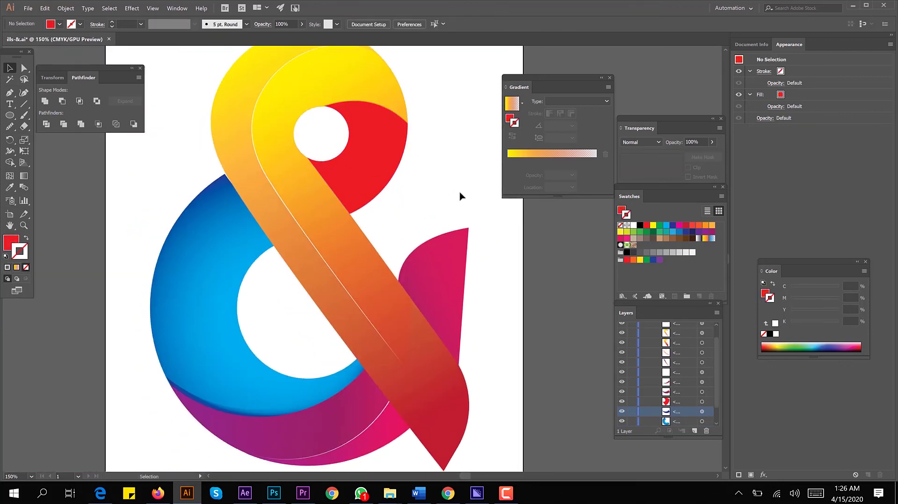
scroll(456, 183, down, 2)
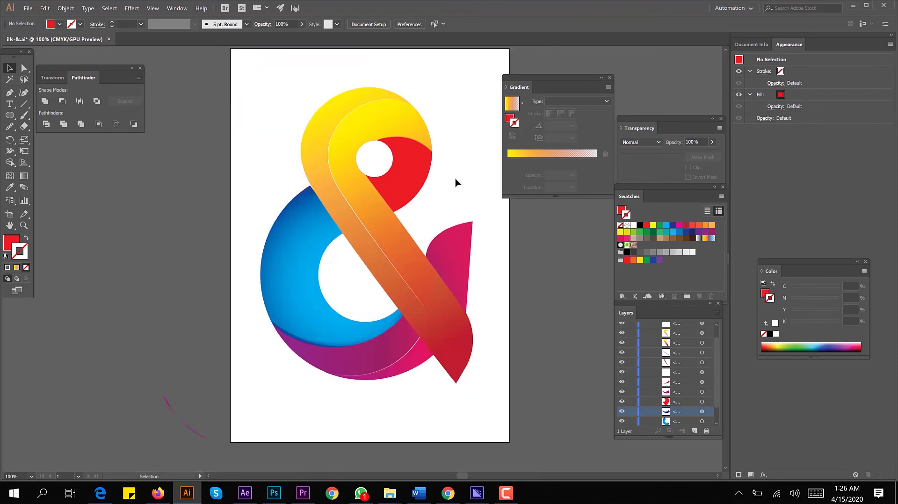
scroll(421, 183, up, 2)
click(398, 178)
scroll(393, 176, up, 2)
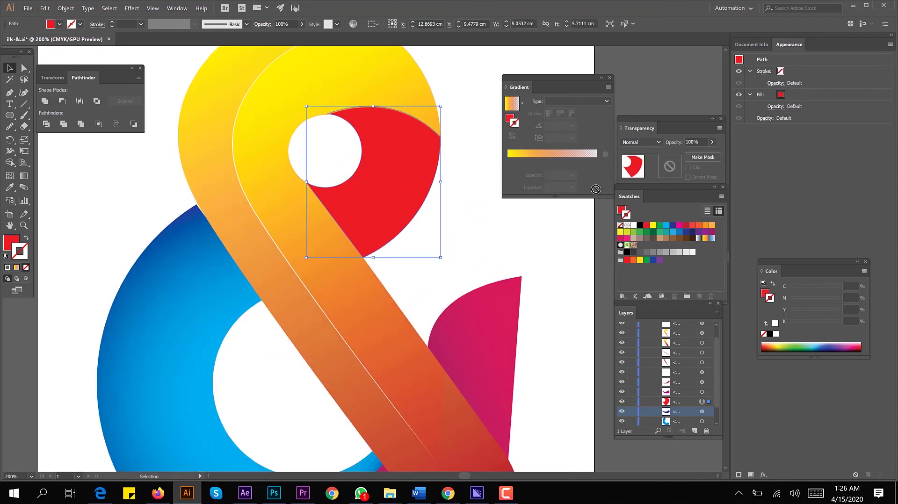
Fill the red piece with a gradient of red and dark red stops
click(567, 156)
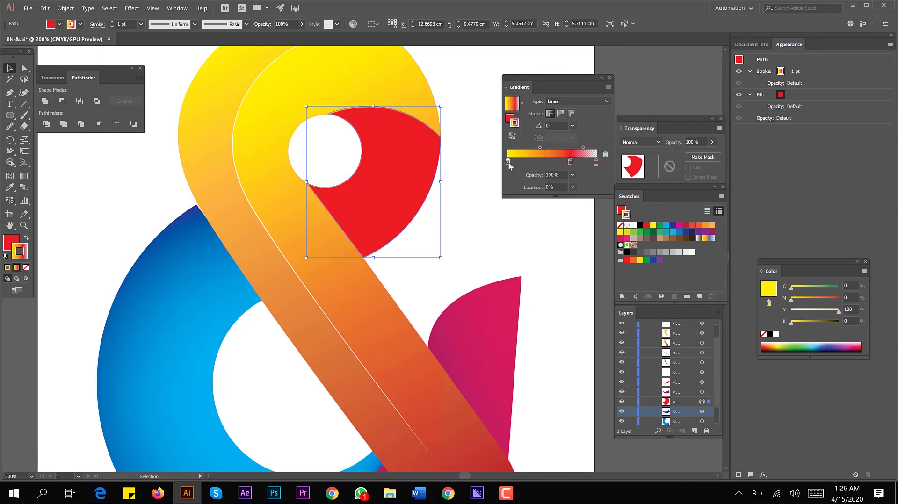
drag(508, 162, 510, 185)
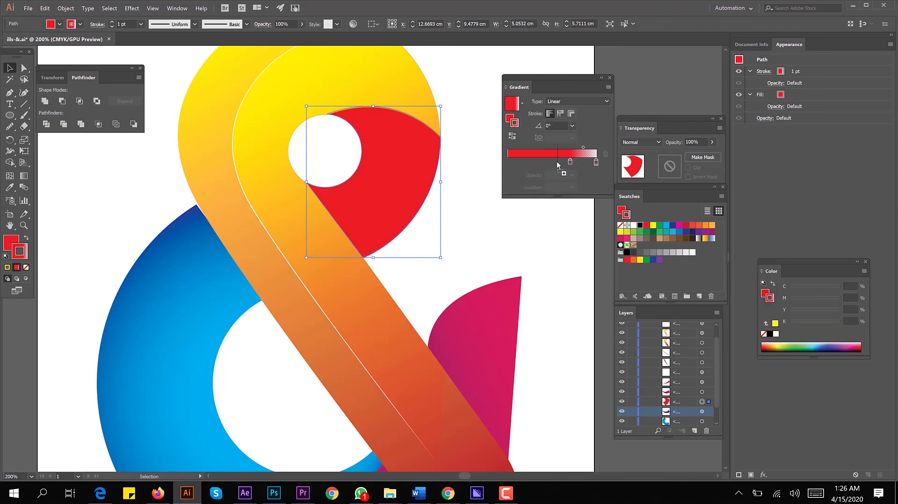
click(557, 165)
mouse_move(596, 163)
mouse_down()
mouse_move(584, 186)
mouse_move(573, 162)
mouse_up()
click(27, 238)
click(27, 267)
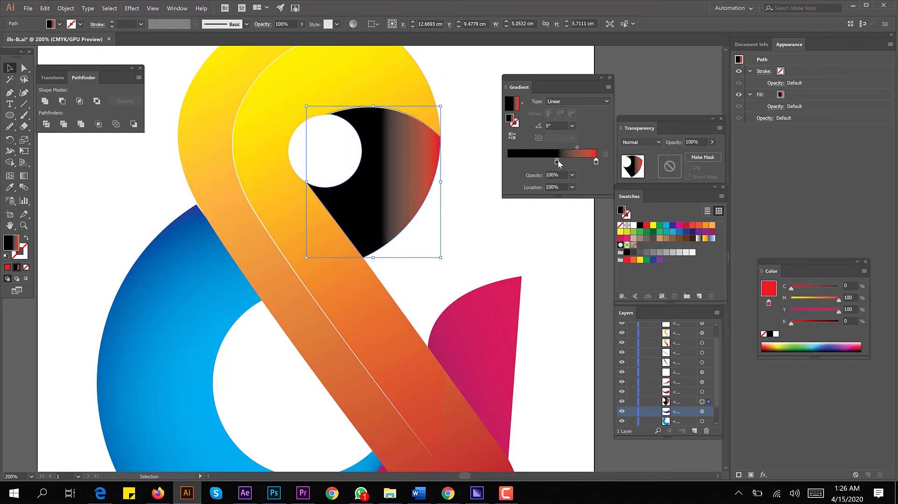
click(620, 246)
mouse_move(507, 161)
mouse_down()
mouse_move(546, 162)
mouse_move(542, 201)
mouse_up()
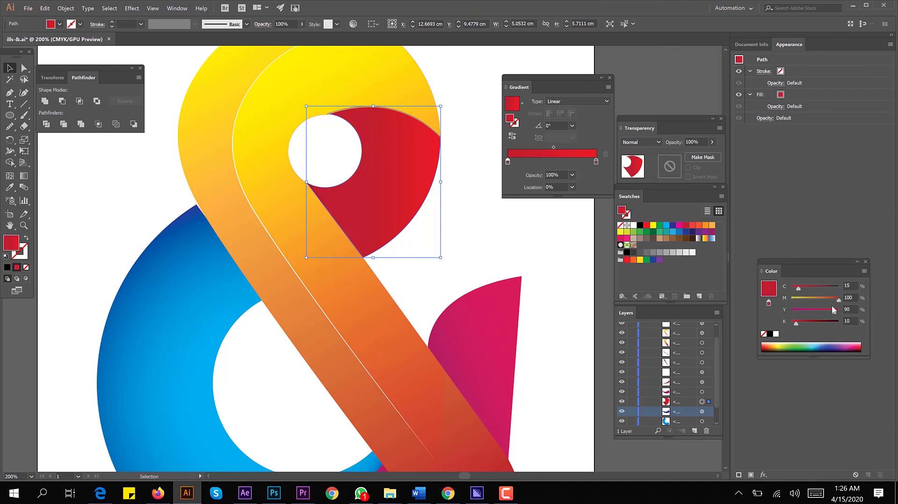
click(818, 324)
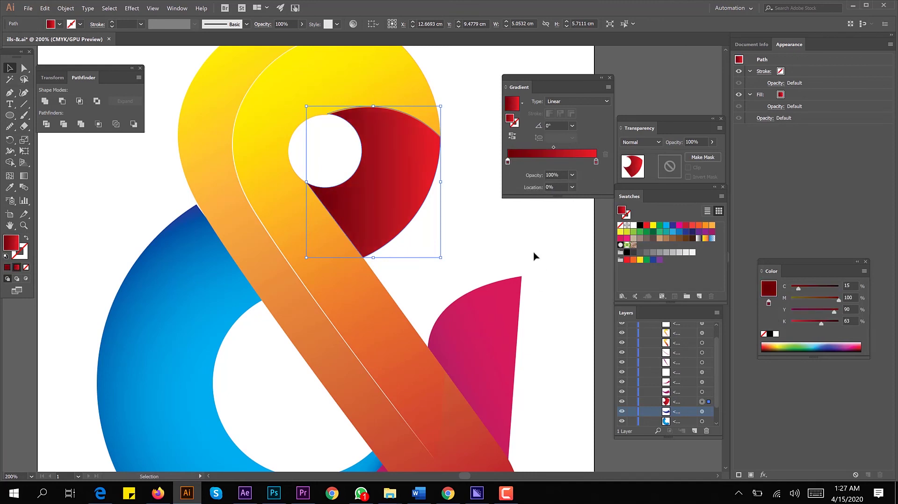
Make the gradient Radial and reverse it so the centre is bright red
click(578, 101)
click(557, 116)
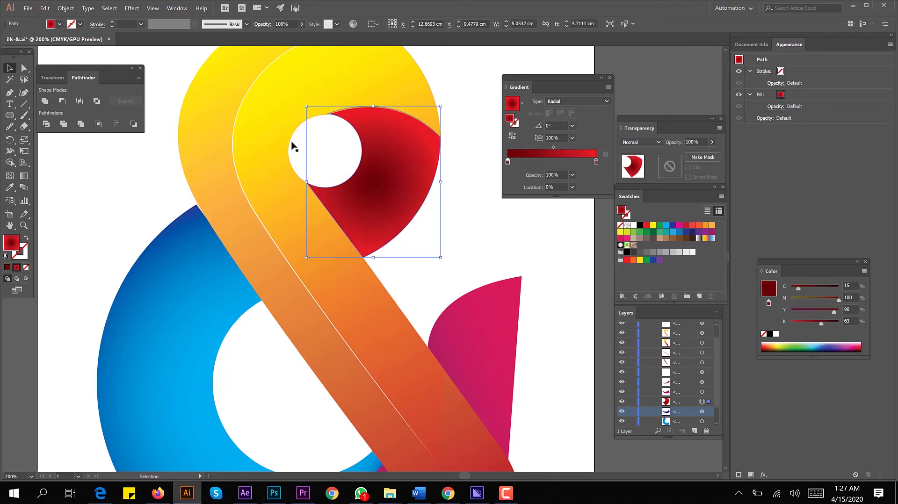
click(512, 136)
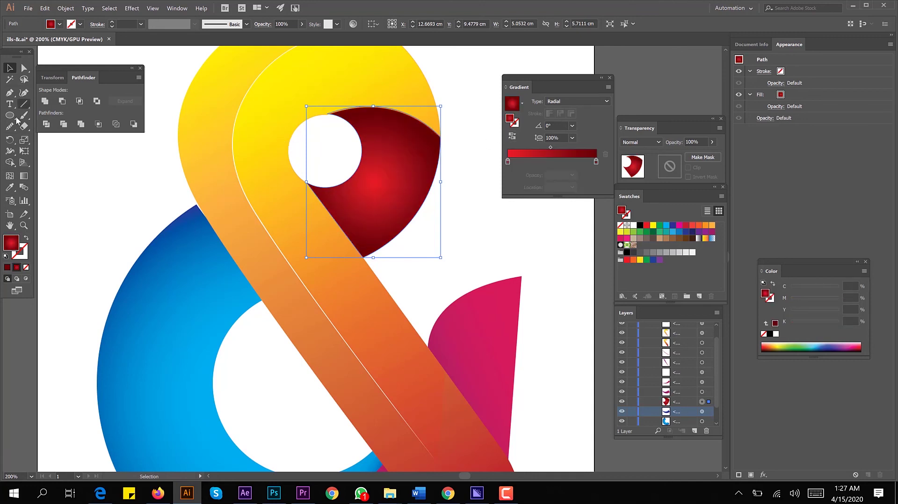
click(23, 176)
Stretch the radial gradient's radius and slide its stops outward so only edges darken
drag(446, 182, 462, 180)
key(ctrl+minus)
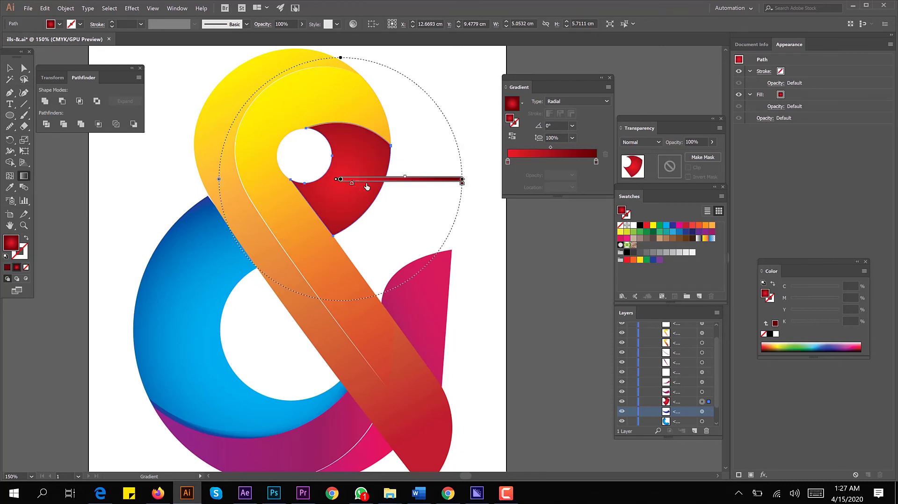
drag(352, 183, 383, 184)
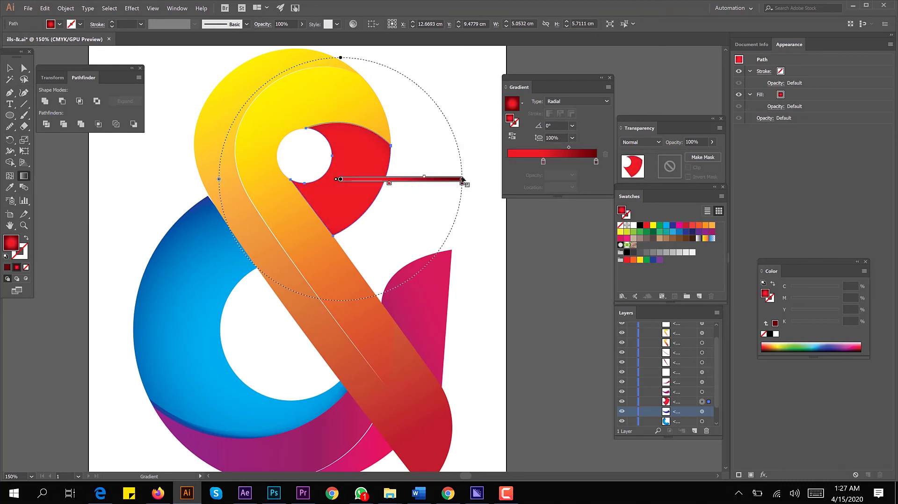
mouse_move(462, 180)
mouse_down()
mouse_move(428, 182)
mouse_move(459, 180)
mouse_up()
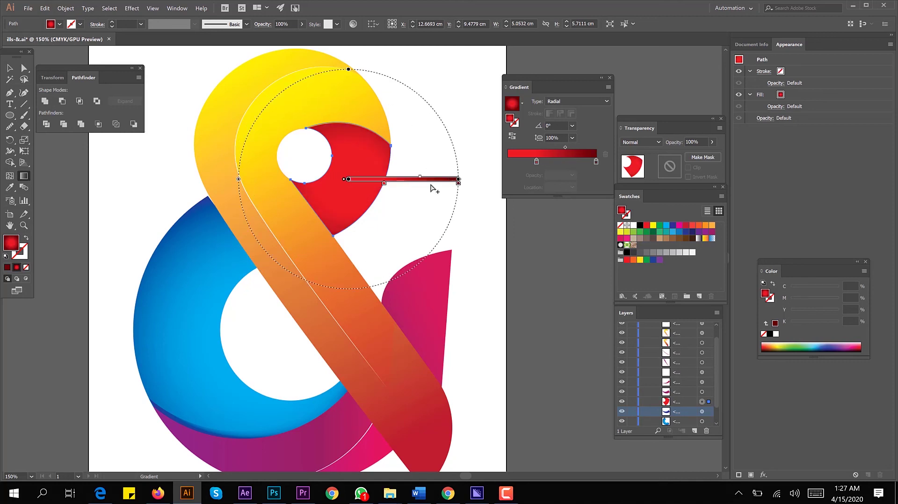
drag(369, 184, 392, 183)
key(v)
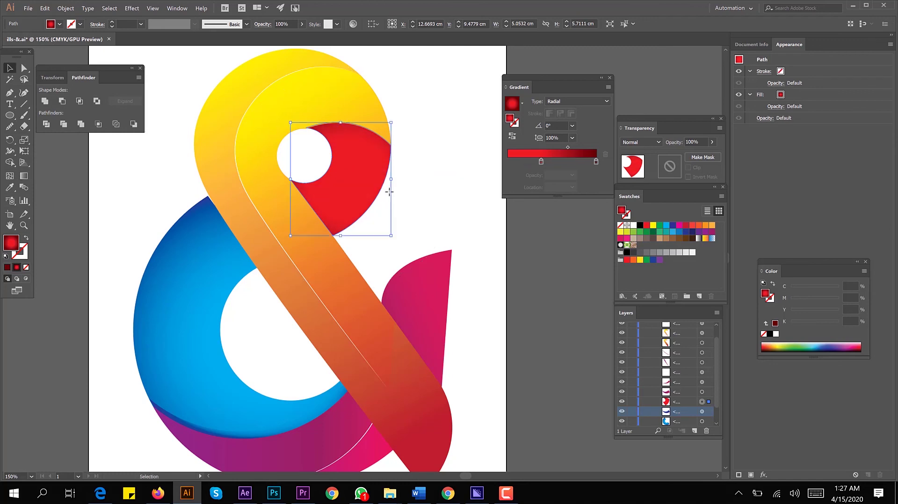
key(ctrl+minus)
click(225, 64)
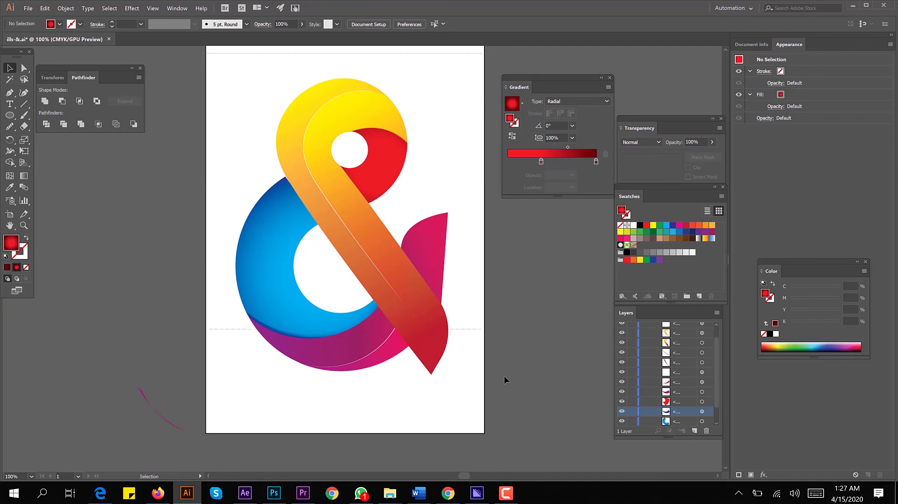
key(ctrl+minus)
drag(317, 379, 249, 343)
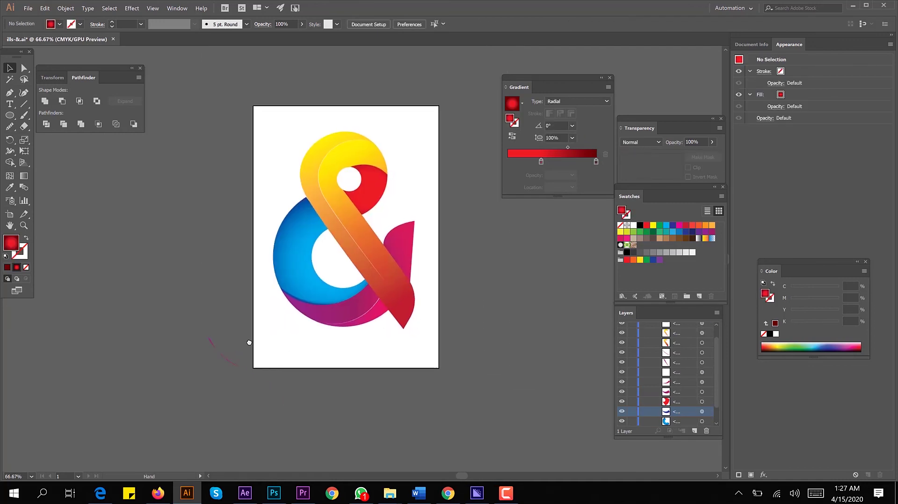
key(ctrl+plus)
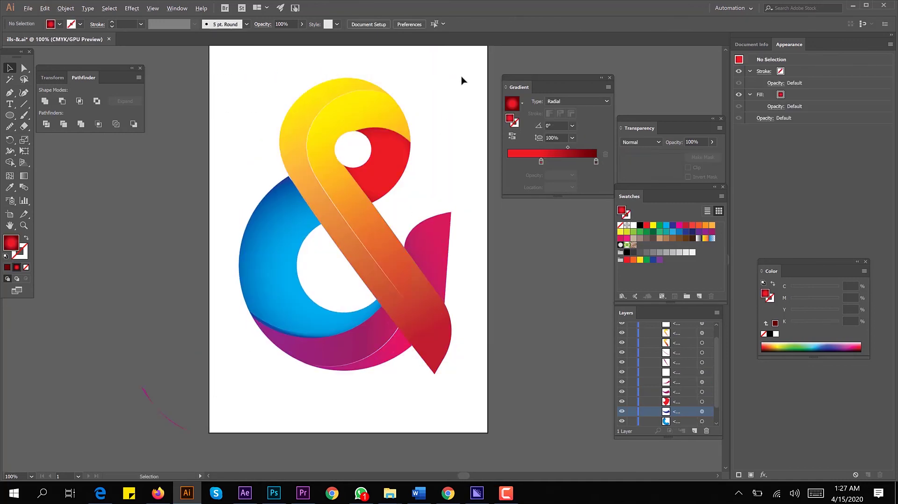
key(ctrl+minus)
scroll(433, 125, up, 1)
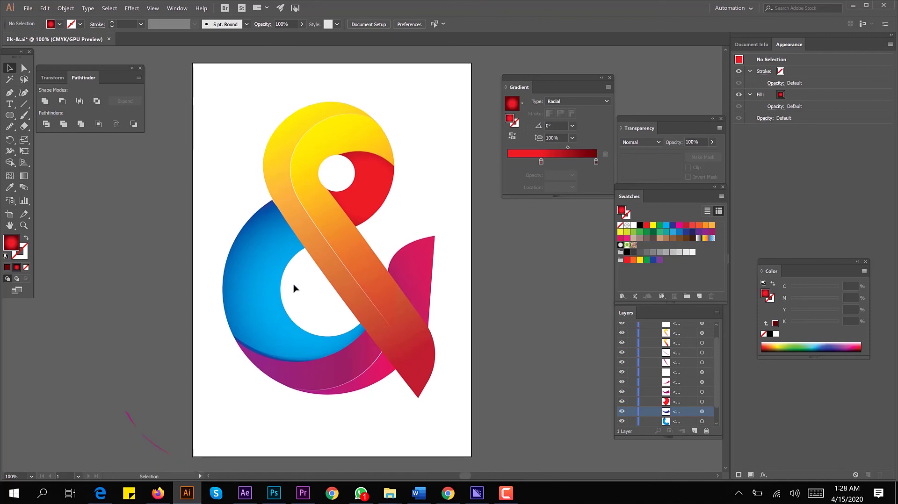
drag(239, 201, 241, 186)
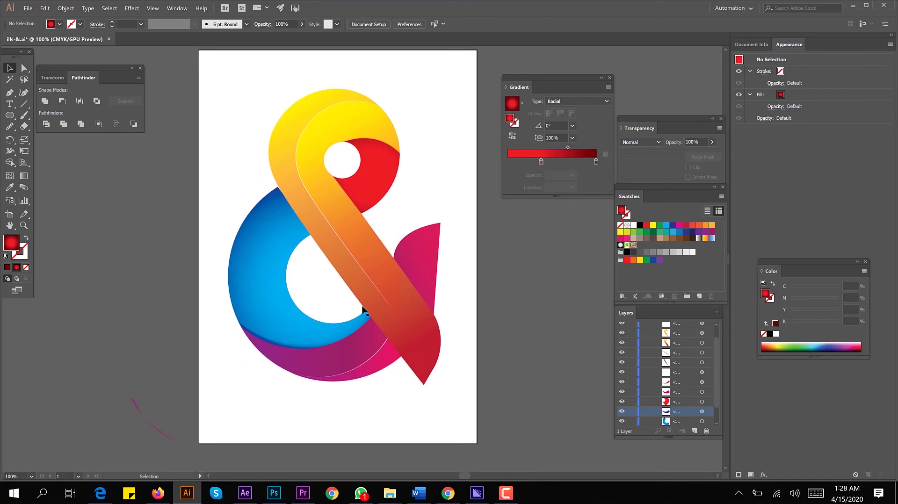